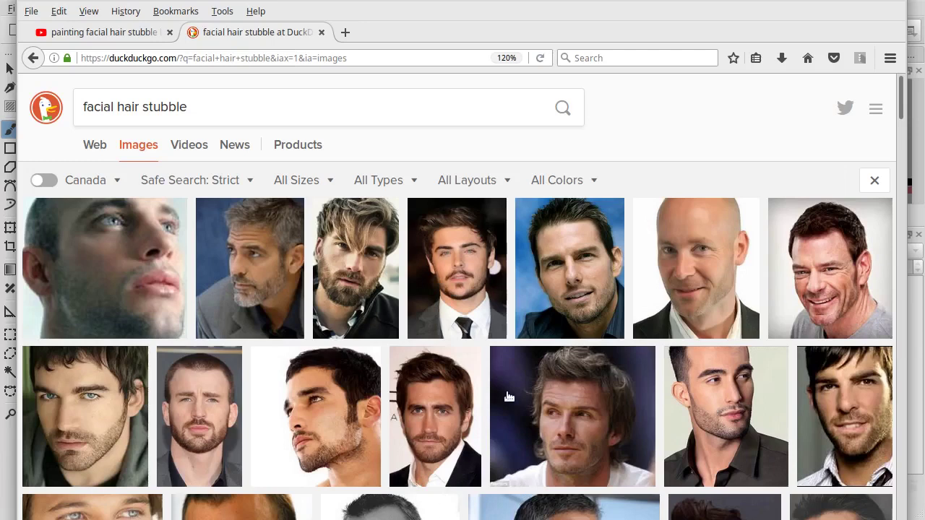
# Step: Scroll through the DuckDuckGo facial hair stubble image results
pyautogui.scroll(-1, 509, 396)
pyautogui.scroll(-2, 509, 396)
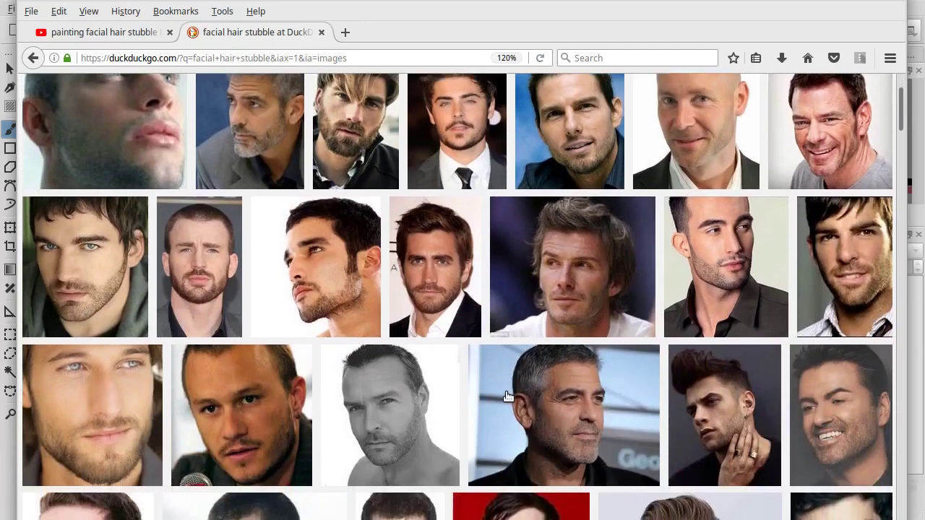
pyautogui.scroll(-1, 508, 396)
pyautogui.scroll(-1, 509, 396)
pyautogui.scroll(-1, 509, 396)
pyautogui.scroll(-1, 509, 396)
pyautogui.scroll(-1, 508, 396)
pyautogui.scroll(-2, 508, 396)
pyautogui.scroll(-1, 508, 396)
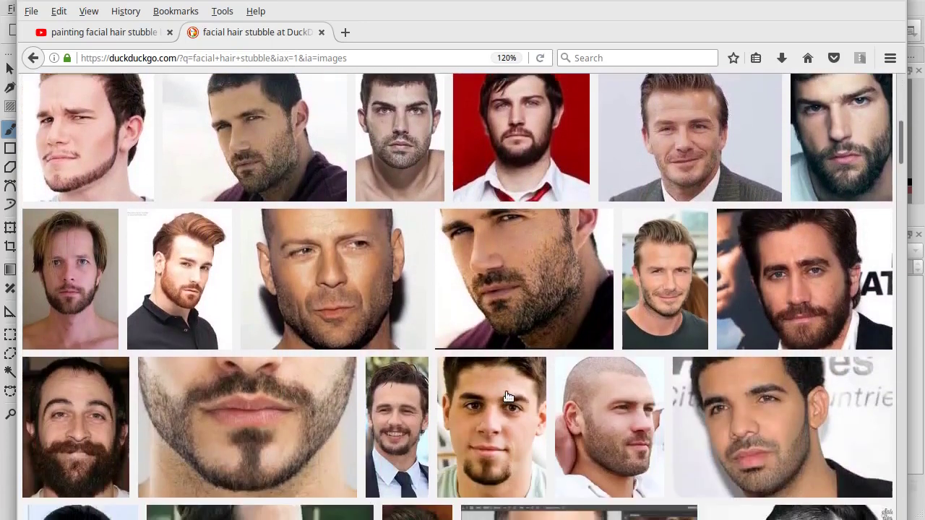
pyautogui.scroll(-2, 509, 396)
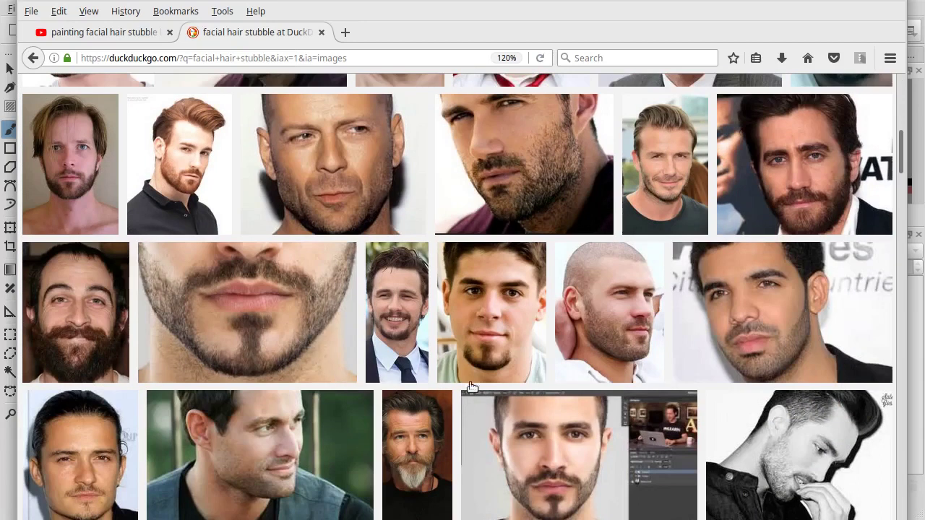
pyautogui.scroll(-1, 561, 426)
# Step: Preview the 'Creating Facial Hair in Photoshop' image details, then go to the YouTube results
pyautogui.click(561, 422)
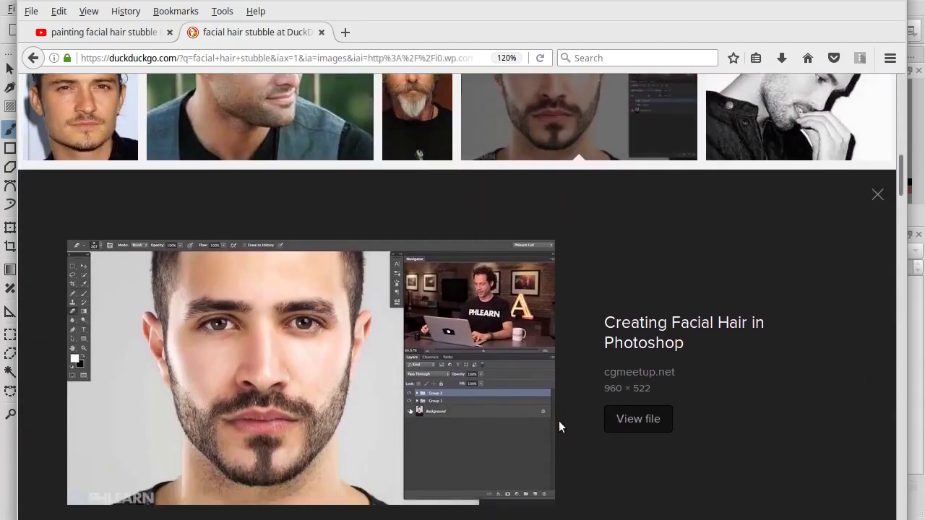
pyautogui.scroll(-1, 558, 420)
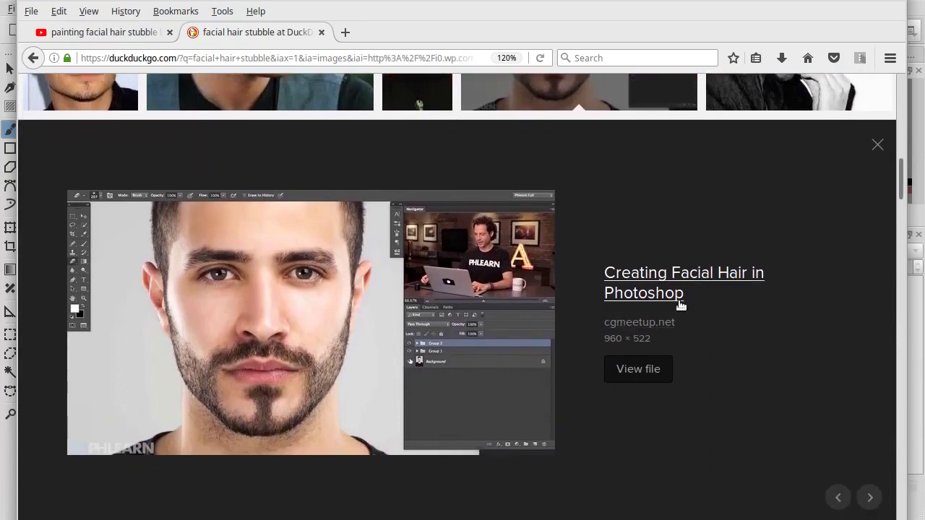
pyautogui.click(73, 36)
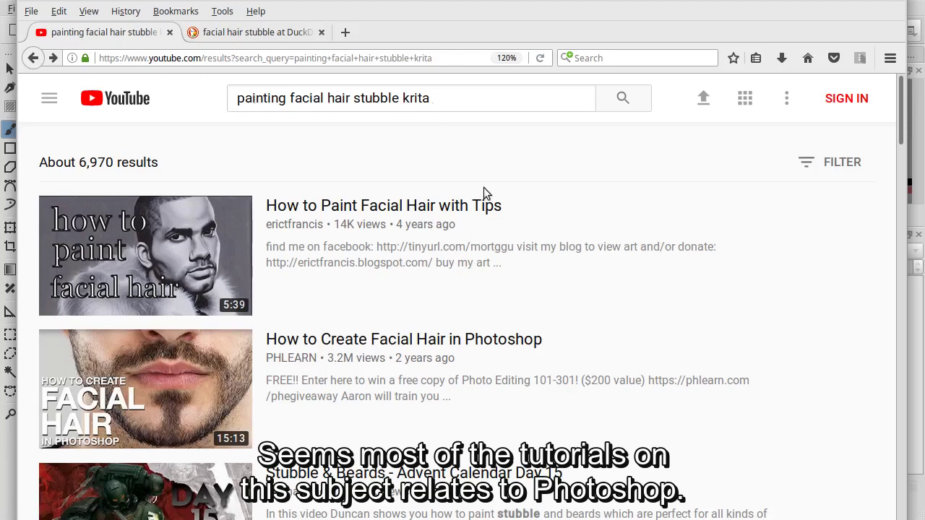
# Step: Browse the YouTube 'painting facial hair stubble krita' results, then bring Krita to the front
pyautogui.scroll(-1, 433, 337)
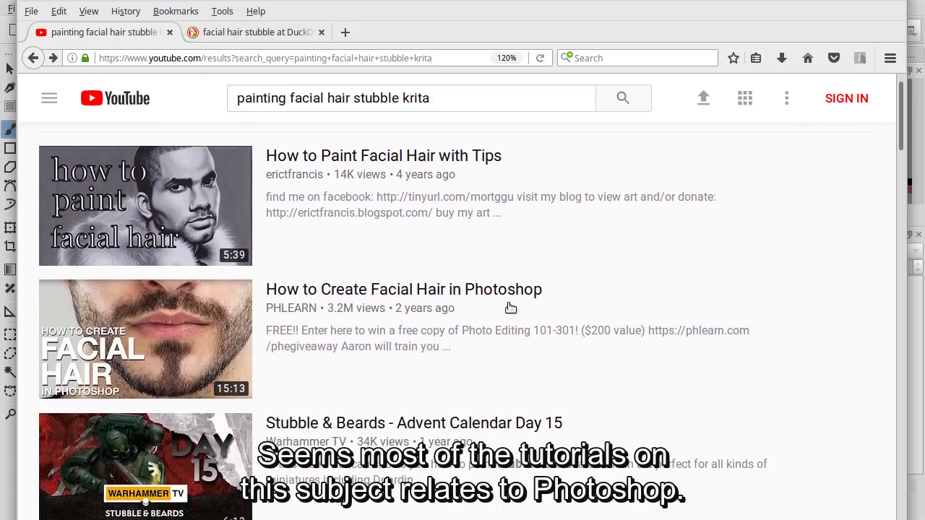
pyautogui.scroll(-3, 510, 308)
pyautogui.scroll(-3, 510, 308)
pyautogui.scroll(-2, 510, 308)
pyautogui.scroll(-2, 508, 308)
pyautogui.scroll(-2, 507, 310)
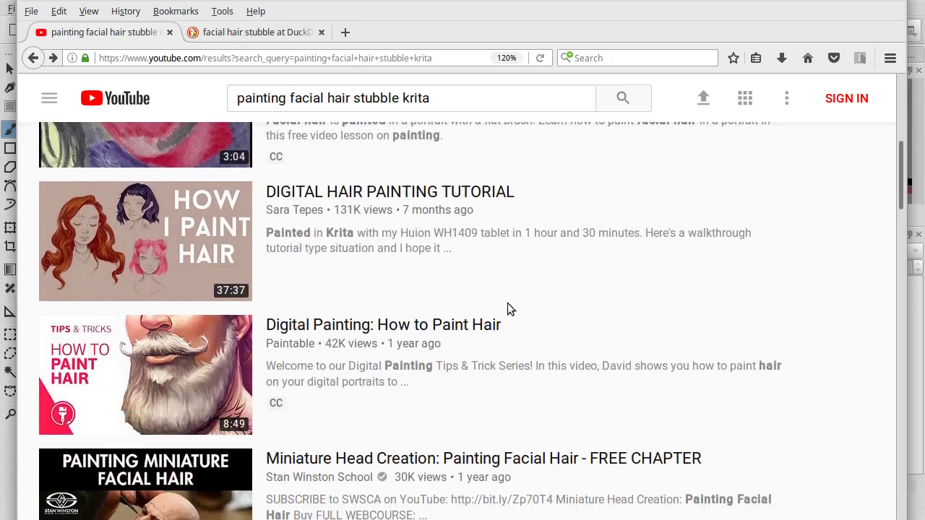
pyautogui.scroll(-2, 507, 309)
pyautogui.scroll(-3, 508, 309)
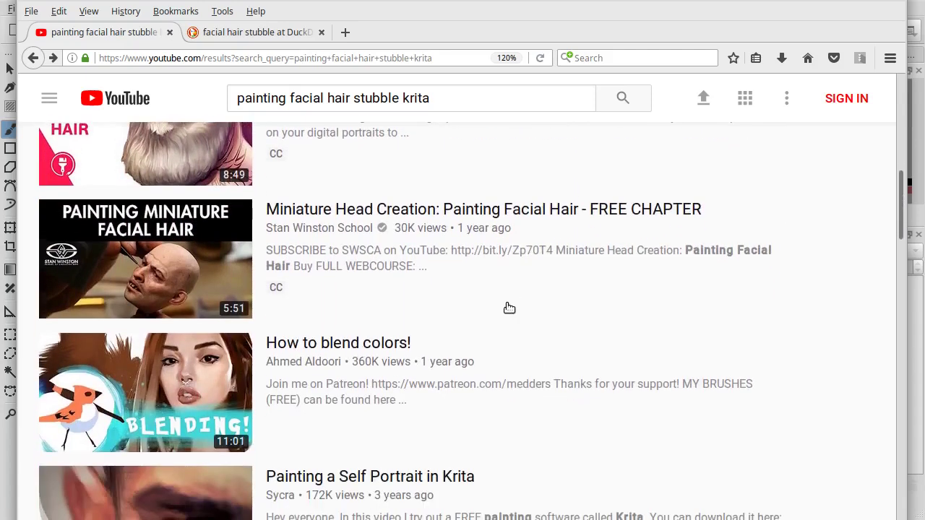
pyautogui.scroll(-3, 508, 309)
pyautogui.scroll(-3, 509, 309)
pyautogui.scroll(-3, 509, 308)
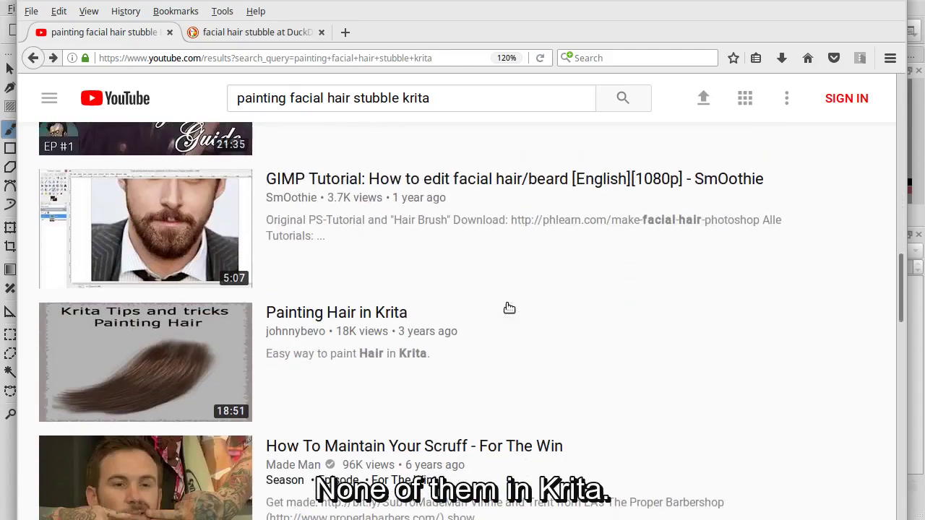
pyautogui.scroll(-1, 508, 309)
pyautogui.scroll(-2, 509, 309)
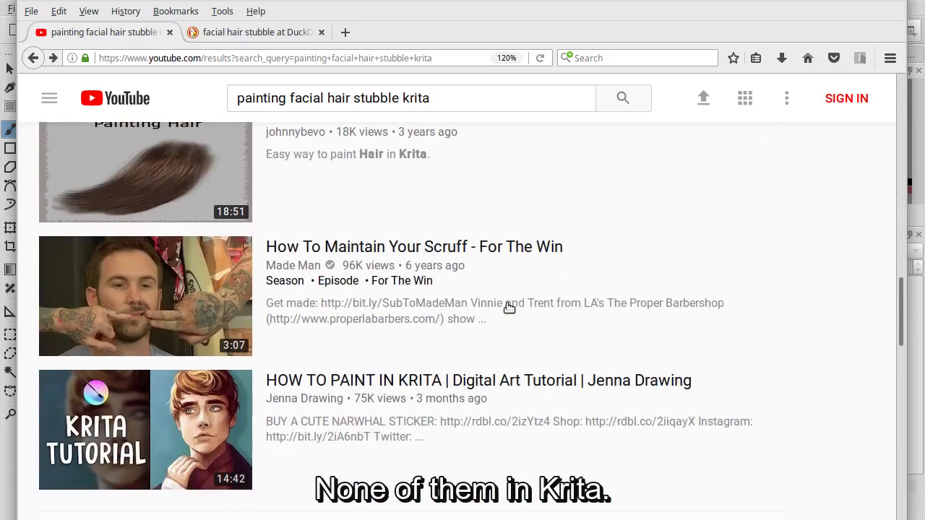
pyautogui.scroll(-1, 509, 309)
pyautogui.scroll(-2, 509, 308)
pyautogui.scroll(-2, 509, 308)
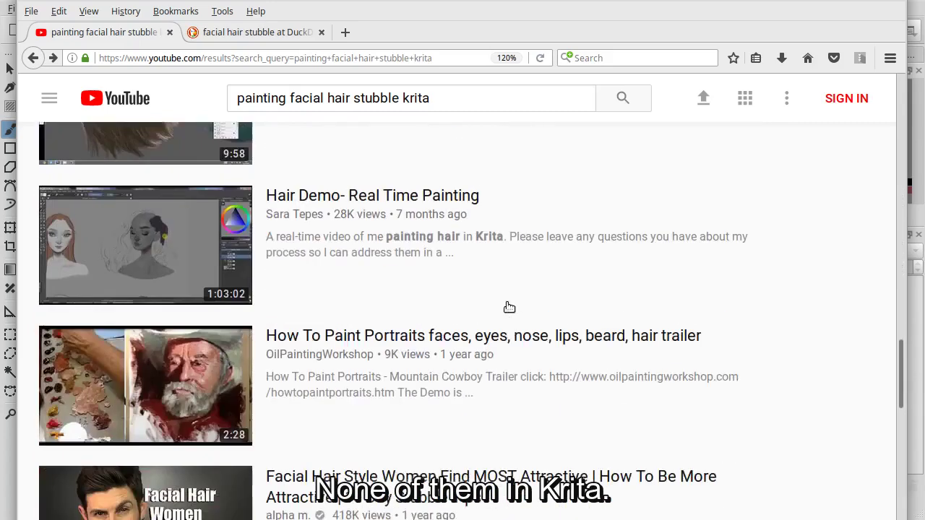
pyautogui.scroll(-3, 509, 308)
pyautogui.scroll(-3, 458, 357)
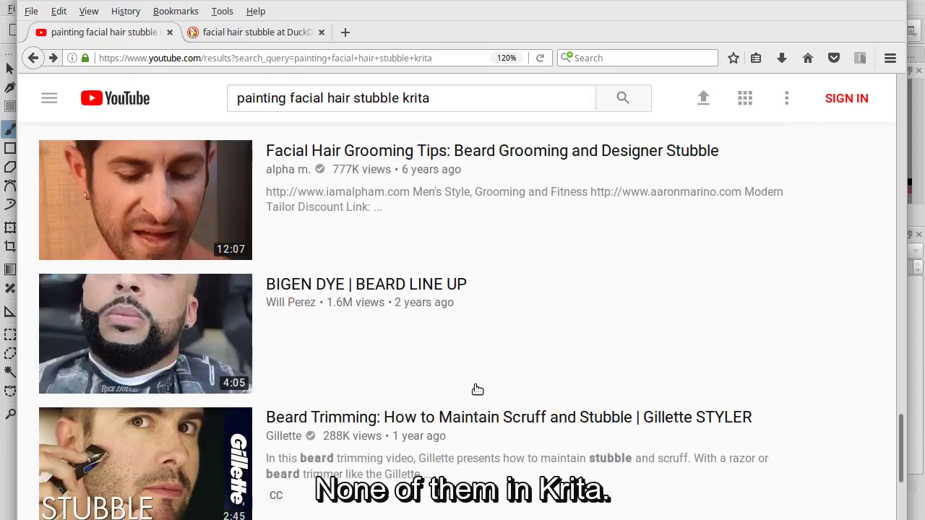
pyautogui.scroll(-1, 464, 398)
pyautogui.scroll(-1, 463, 411)
pyautogui.scroll(-1, 463, 411)
pyautogui.scroll(-1, 464, 413)
pyautogui.scroll(-1, 465, 414)
pyautogui.scroll(-2, 465, 414)
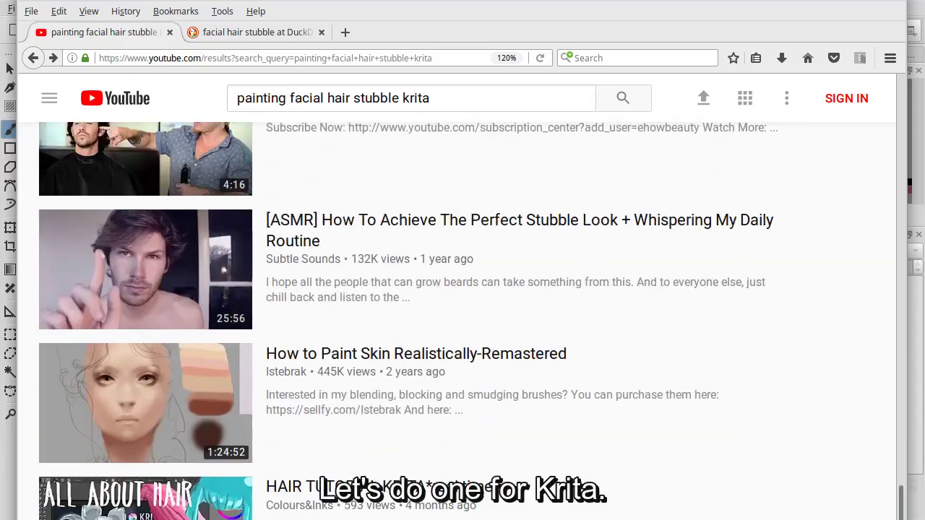
pyautogui.hotkey('alt', 'Tab')
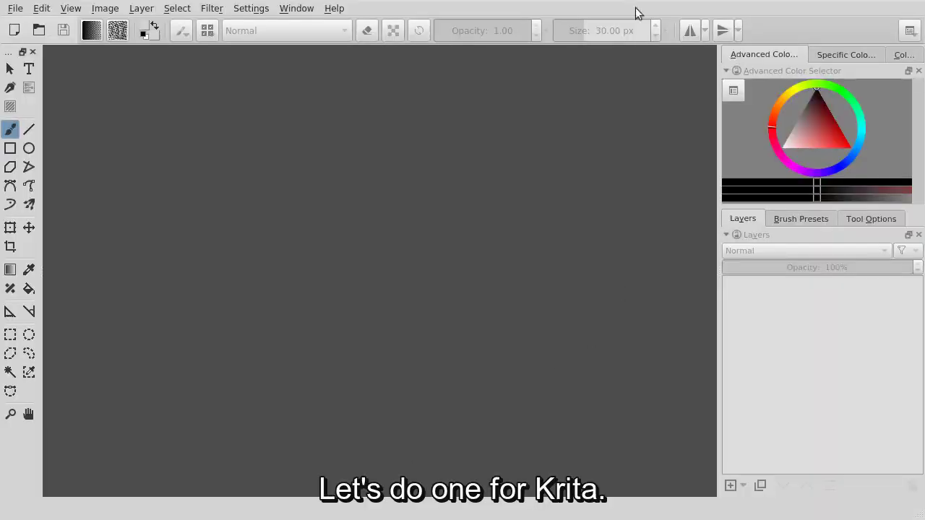
# Step: Open carichris_008p.png from the Desktop folder via File > Open
pyautogui.click(38, 31)
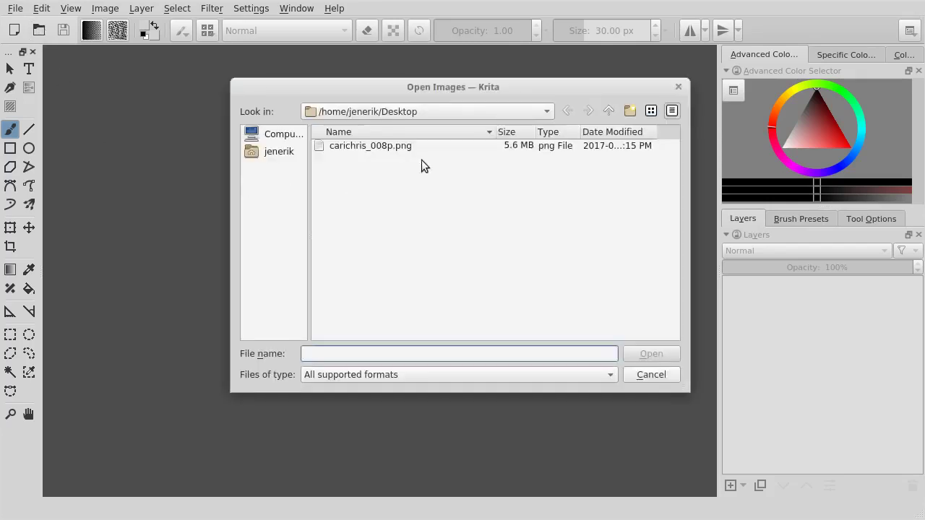
pyautogui.click(397, 147)
pyautogui.click(639, 354)
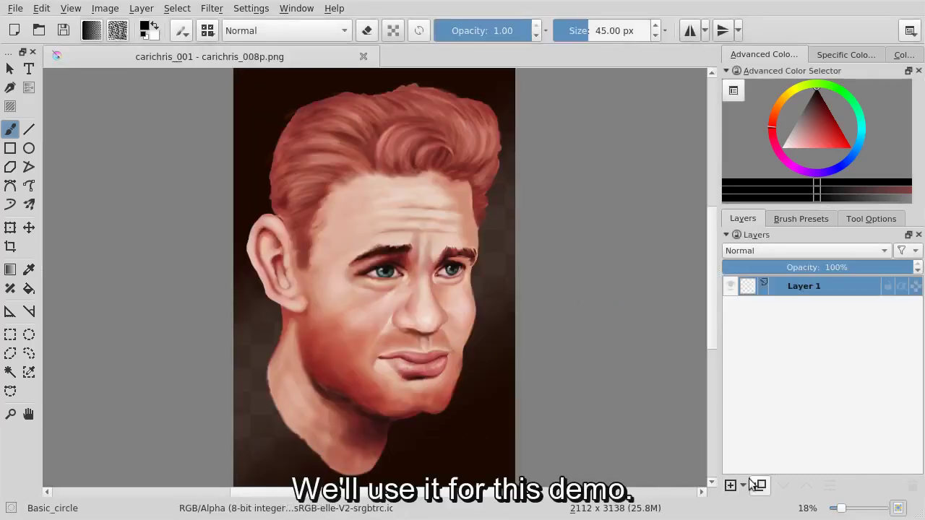
# Step: Add empty paint Layer 2 above the portrait and select the Basic_tip_default brush
pyautogui.click(744, 486)
pyautogui.click(755, 505)
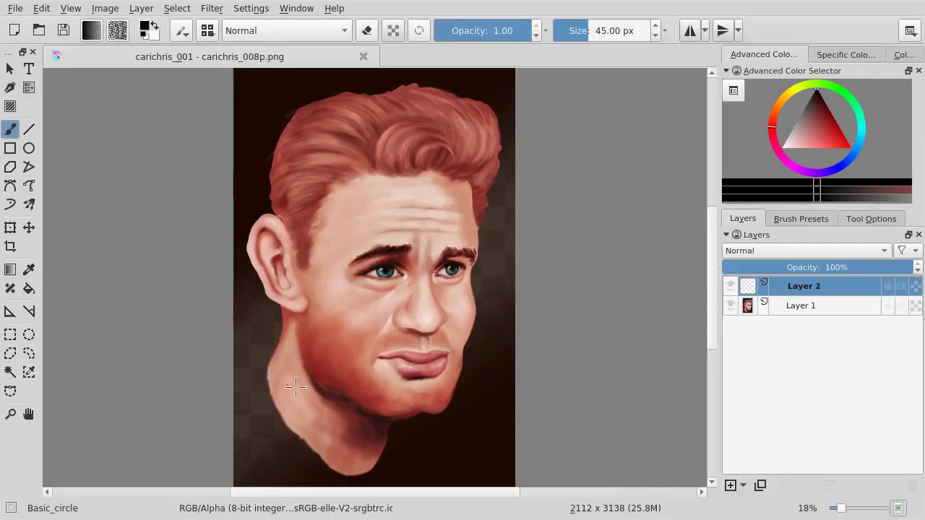
pyautogui.click(217, 34)
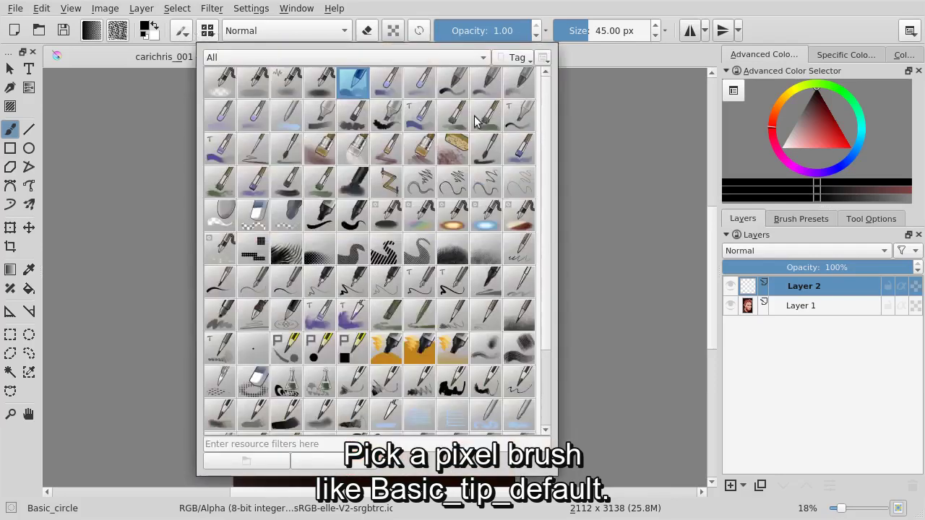
pyautogui.click(453, 84)
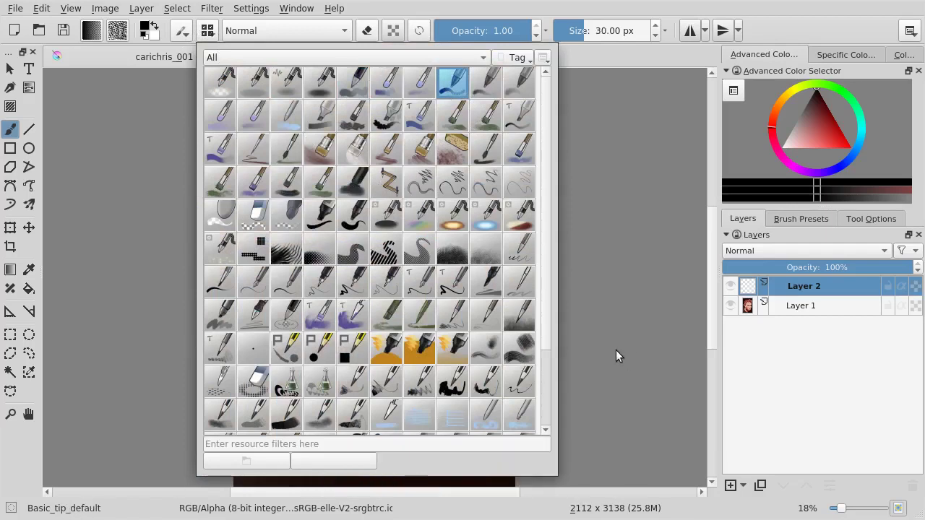
pyautogui.click(814, 128)
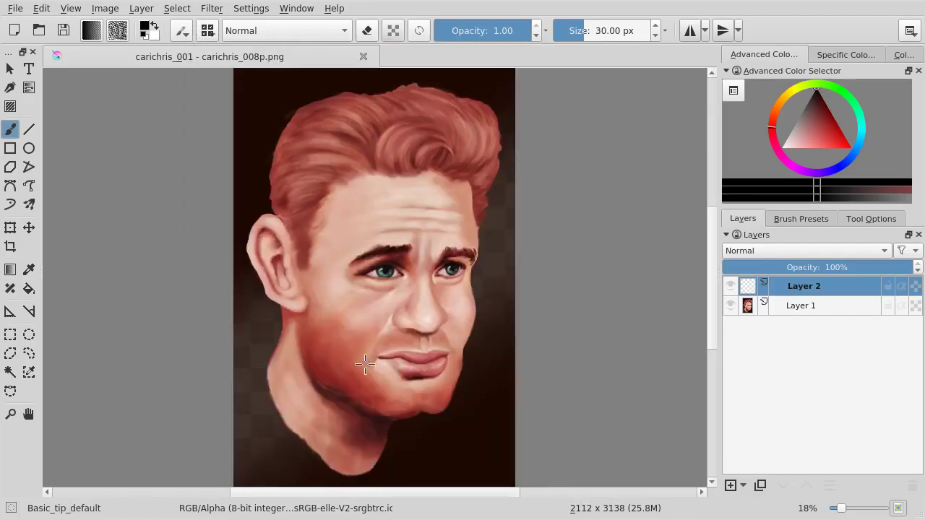
# Step: Shrink the brush to about 6.64 px and zoom in on the cheek
pyautogui.scroll(5, 368, 362)
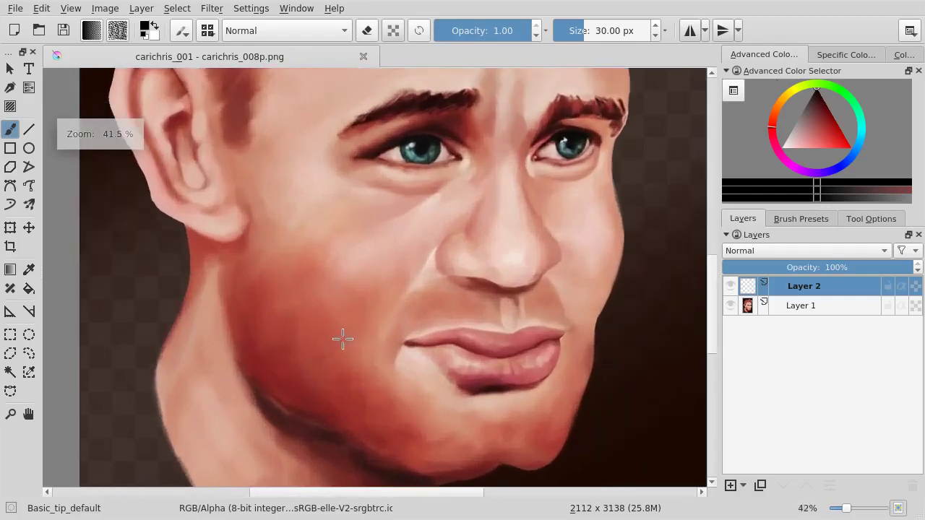
pyautogui.scroll(-2, 338, 289)
pyautogui.scroll(2, 323, 225)
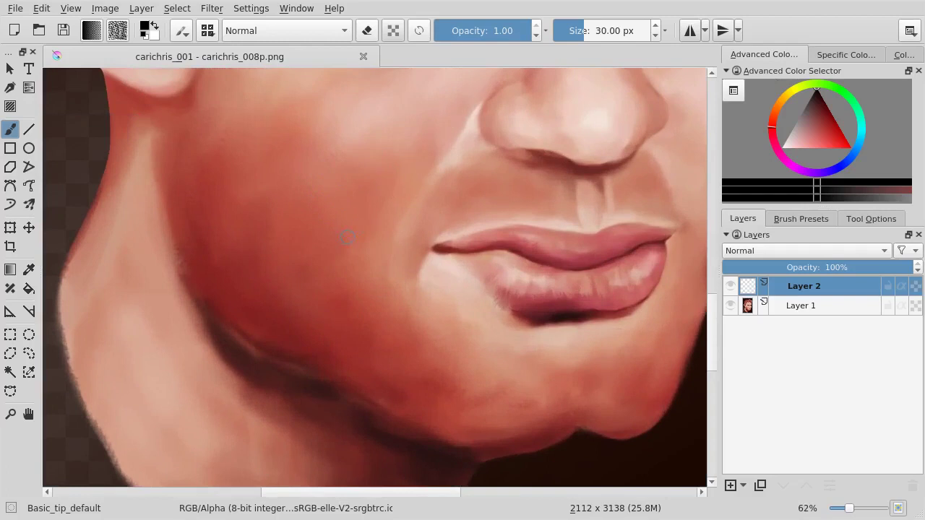
pyautogui.moveTo(588, 34); pyautogui.dragTo(563, 32)
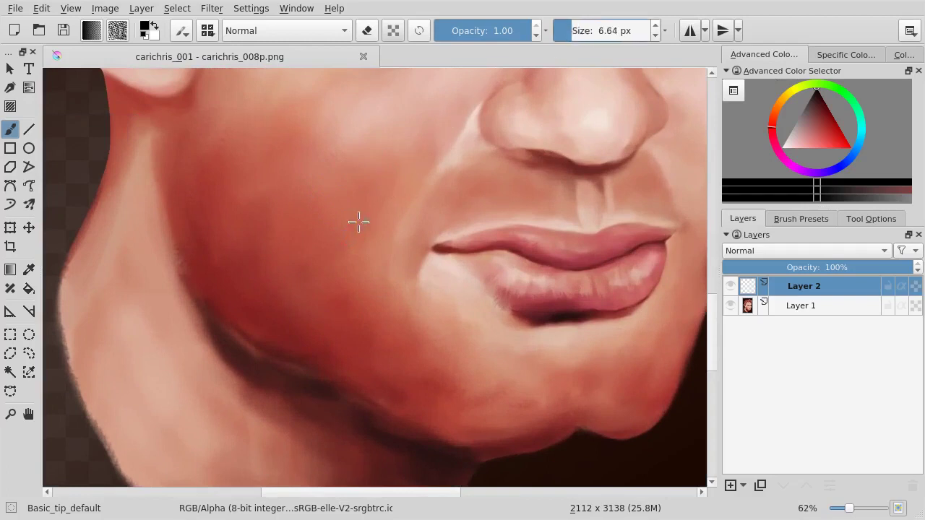
pyautogui.scroll(1, 326, 233)
pyautogui.scroll(3, 273, 209)
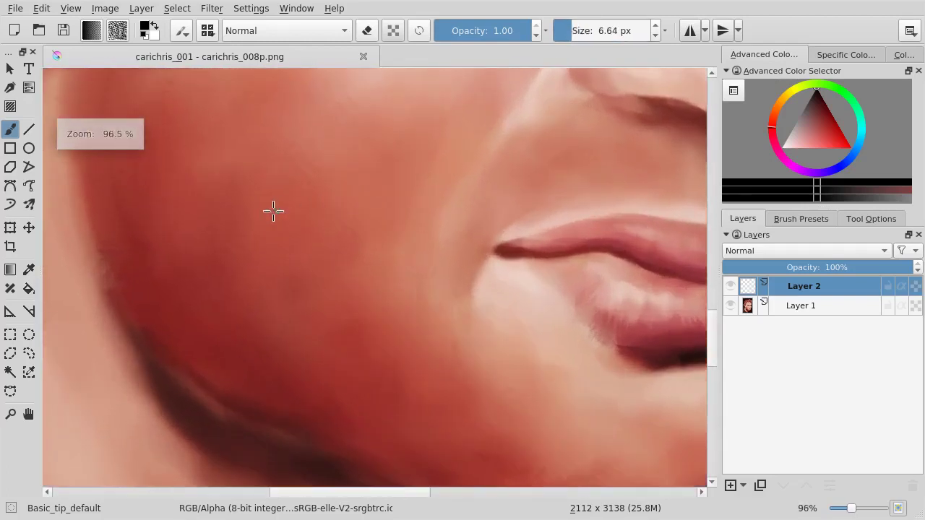
pyautogui.scroll(1, 261, 223)
pyautogui.scroll(1, 262, 179)
# Step: Paint the first short, curved dark hair strokes across the upper cheek
pyautogui.moveTo(268, 178); pyautogui.dragTo(266, 217)
pyautogui.moveTo(319, 187); pyautogui.dragTo(361, 297)
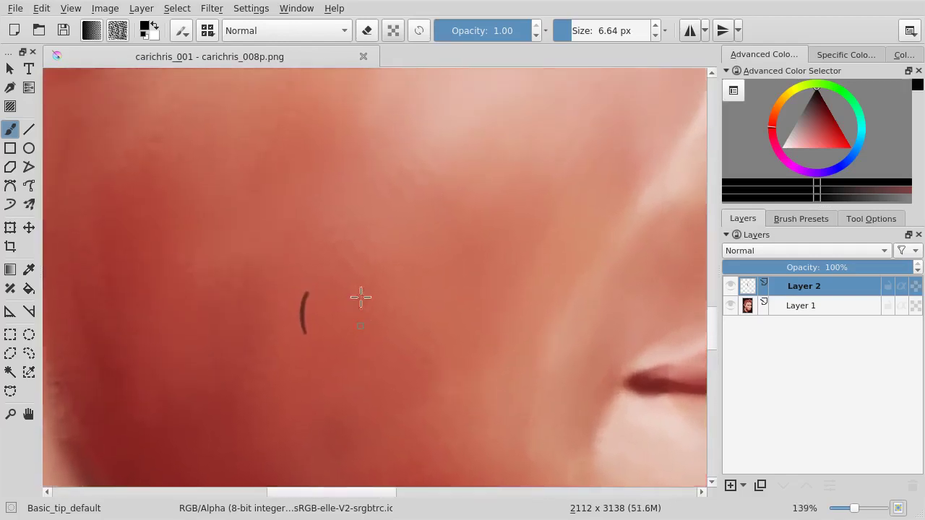
pyautogui.moveTo(326, 196); pyautogui.dragTo(319, 238)
pyautogui.moveTo(280, 149); pyautogui.dragTo(271, 203)
pyautogui.moveTo(388, 149); pyautogui.dragTo(379, 268)
pyautogui.moveTo(343, 151); pyautogui.dragTo(338, 188)
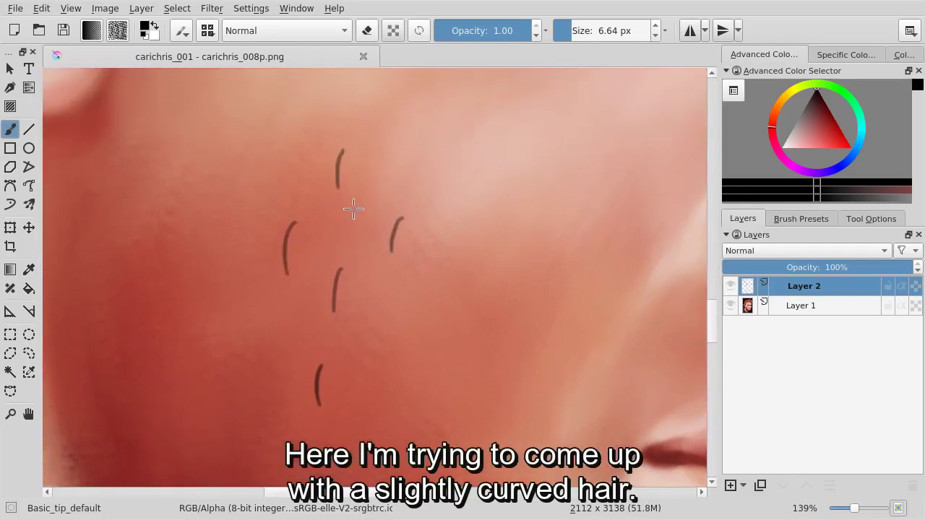
pyautogui.moveTo(288, 144); pyautogui.dragTo(283, 176)
pyautogui.moveTo(412, 142); pyautogui.dragTo(407, 175)
pyautogui.scroll(-1, 413, 206)
# Step: Add more curved hair strokes lower and further across the cheek
pyautogui.moveTo(408, 239); pyautogui.dragTo(399, 278)
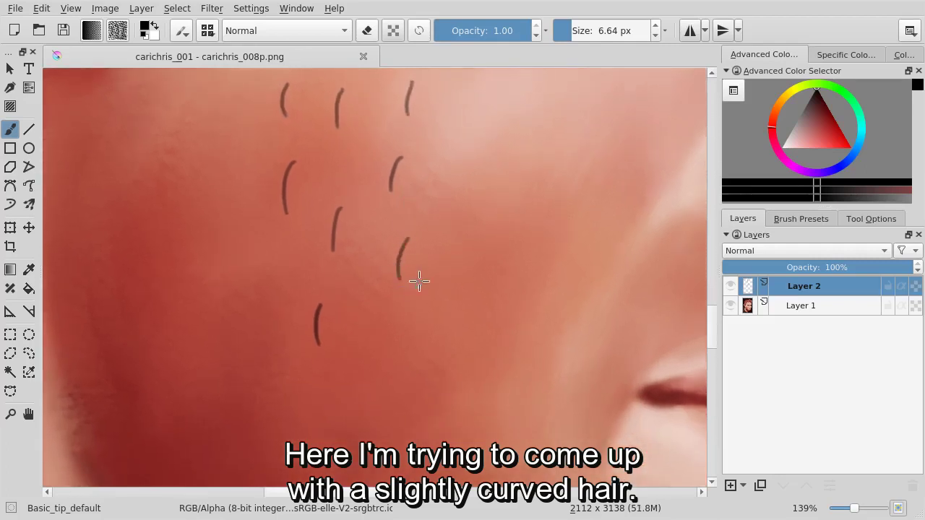
pyautogui.moveTo(434, 181); pyautogui.dragTo(424, 213)
pyautogui.moveTo(412, 266); pyautogui.dragTo(465, 159)
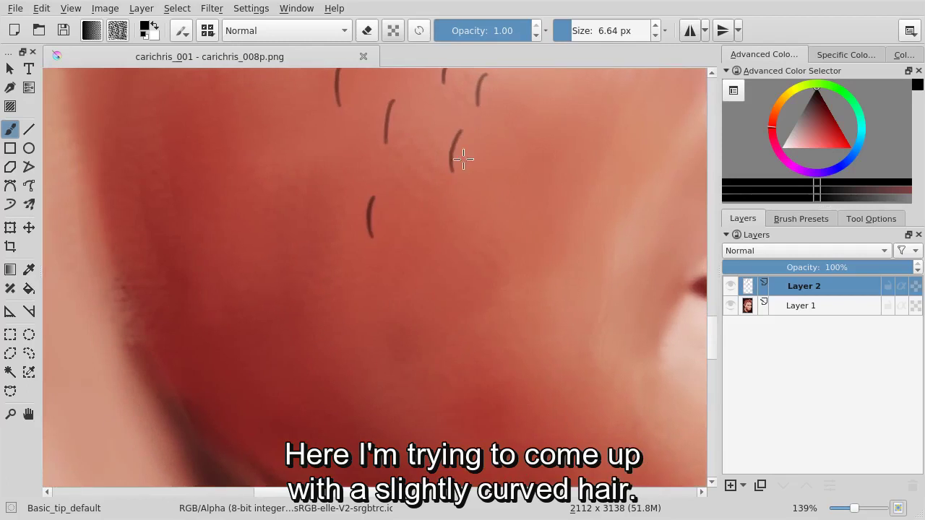
pyautogui.moveTo(378, 227)
pyautogui.mouseDown()
pyautogui.moveTo(318, 253)
pyautogui.moveTo(300, 298)
pyautogui.mouseUp()
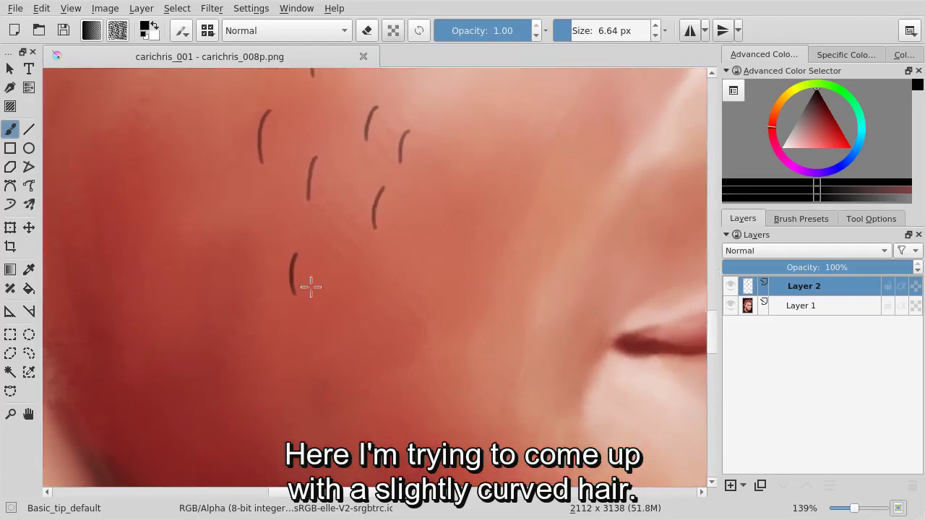
pyautogui.moveTo(447, 208); pyautogui.dragTo(436, 256)
pyautogui.moveTo(443, 152); pyautogui.dragTo(435, 183)
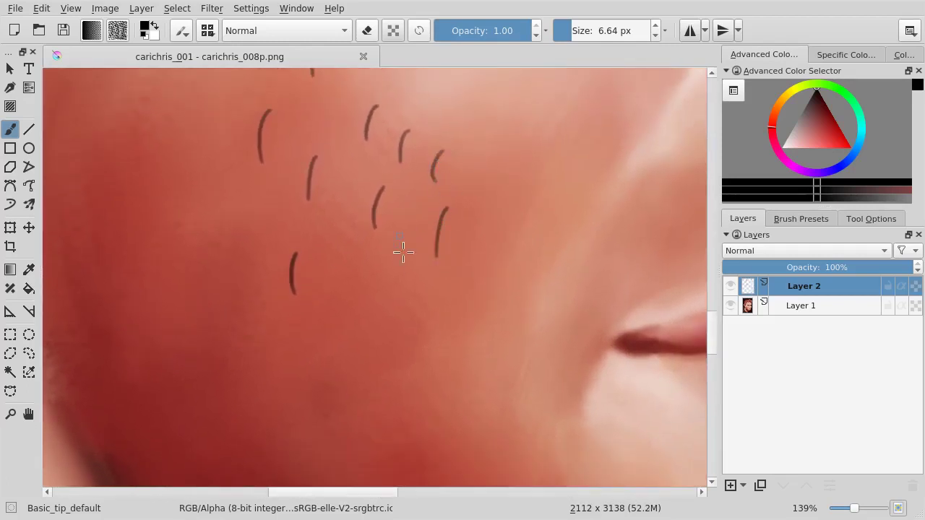
pyautogui.moveTo(219, 167); pyautogui.dragTo(206, 203)
pyautogui.moveTo(401, 289); pyautogui.dragTo(395, 333)
pyautogui.moveTo(489, 254); pyautogui.dragTo(477, 293)
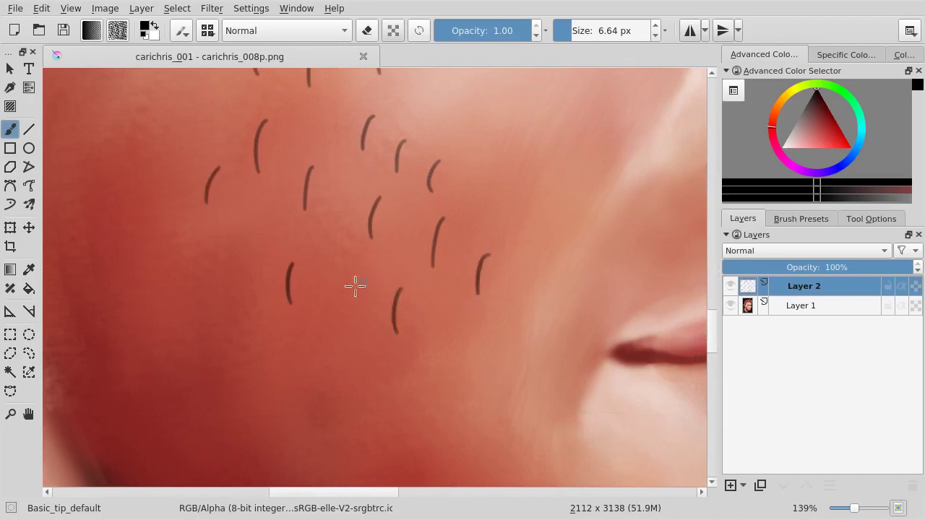
pyautogui.moveTo(195, 253)
pyautogui.mouseDown()
pyautogui.moveTo(189, 294)
pyautogui.moveTo(337, 263)
pyautogui.moveTo(538, 253)
pyautogui.mouseUp()
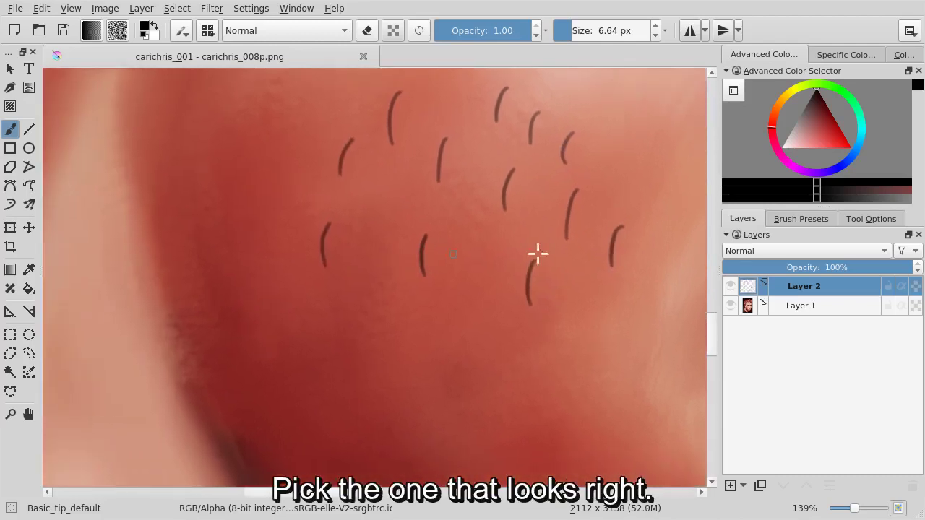
# Step: Hide Layer 1, zoom in, and draw a rectangular selection around one hair stroke
pyautogui.click(731, 306)
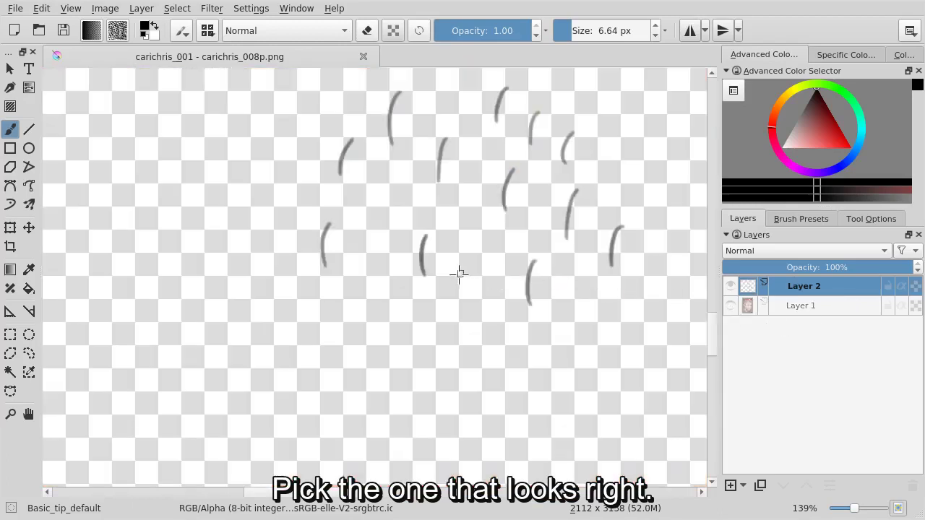
pyautogui.moveTo(505, 288); pyautogui.dragTo(362, 304)
pyautogui.moveTo(304, 289)
pyautogui.mouseDown()
pyautogui.moveTo(321, 273)
pyautogui.moveTo(224, 297)
pyautogui.mouseUp()
pyautogui.click(10, 334)
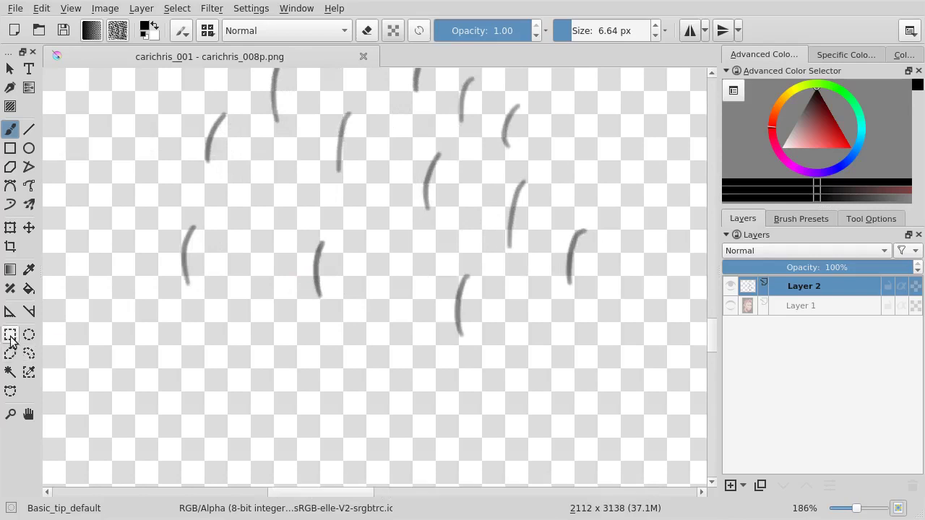
pyautogui.moveTo(281, 233)
pyautogui.mouseDown()
pyautogui.moveTo(354, 313)
pyautogui.moveTo(353, 304)
pyautogui.mouseUp()
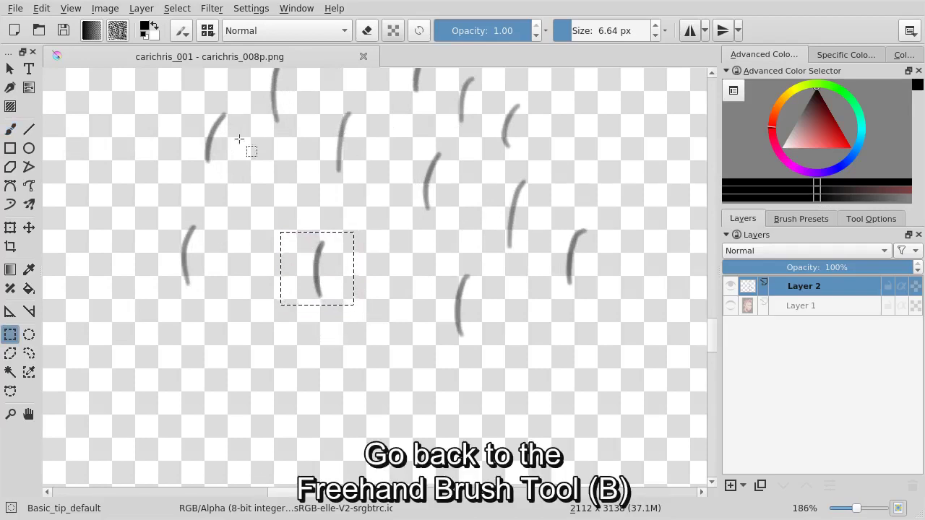
pyautogui.click(10, 129)
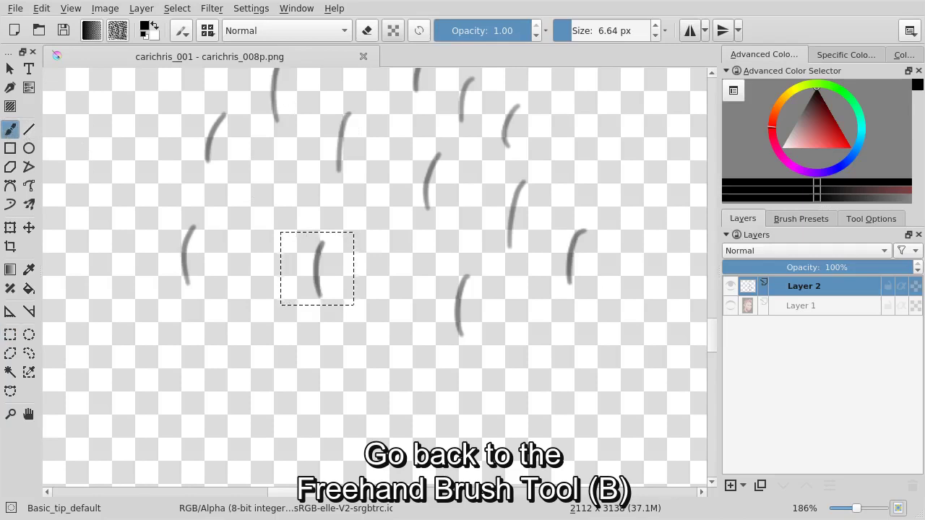
# Step: Stamp the selection as a predefined brush tip named 'stubble' with Create mask from color on
pyautogui.click(182, 34)
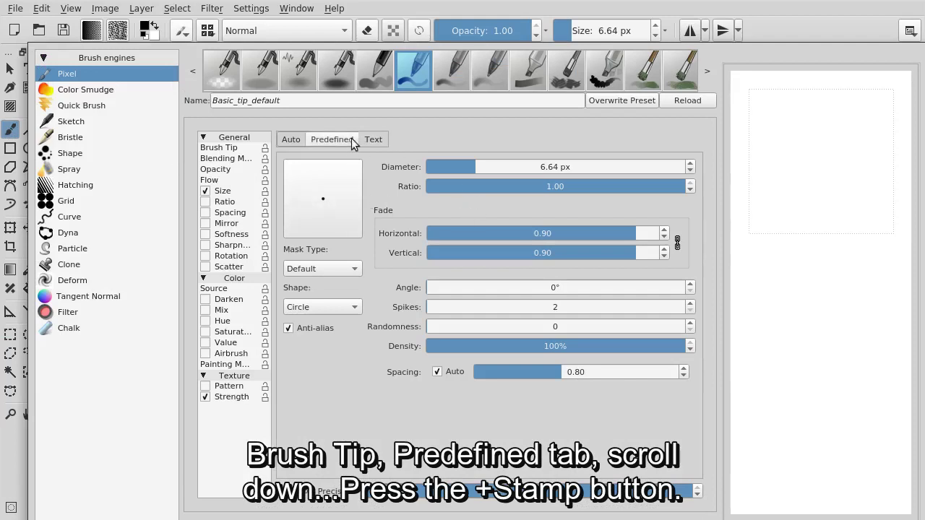
pyautogui.click(340, 142)
pyautogui.click(550, 367)
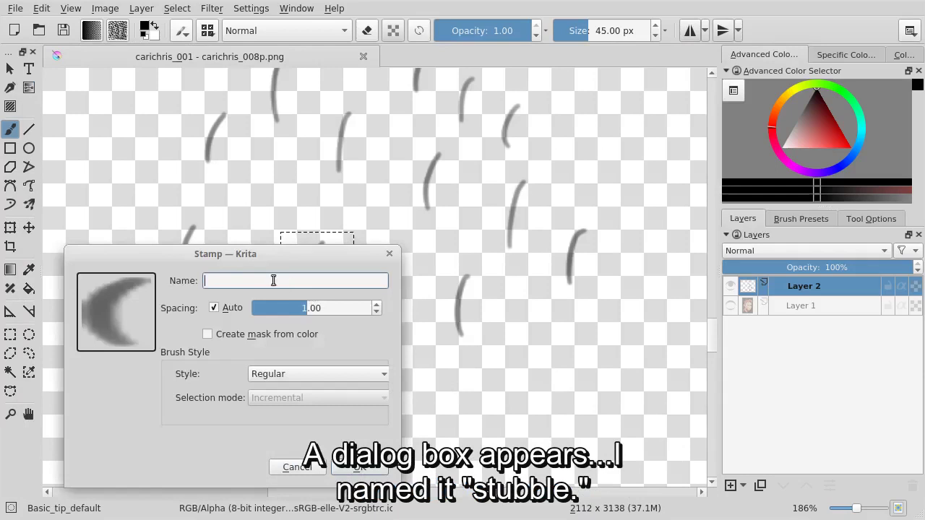
pyautogui.write('stubble')
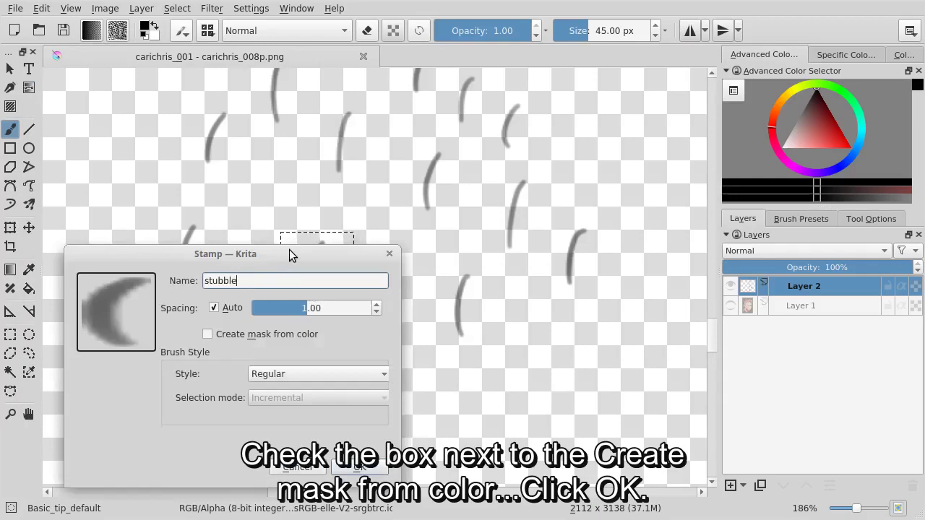
pyautogui.click(208, 334)
pyautogui.click(360, 468)
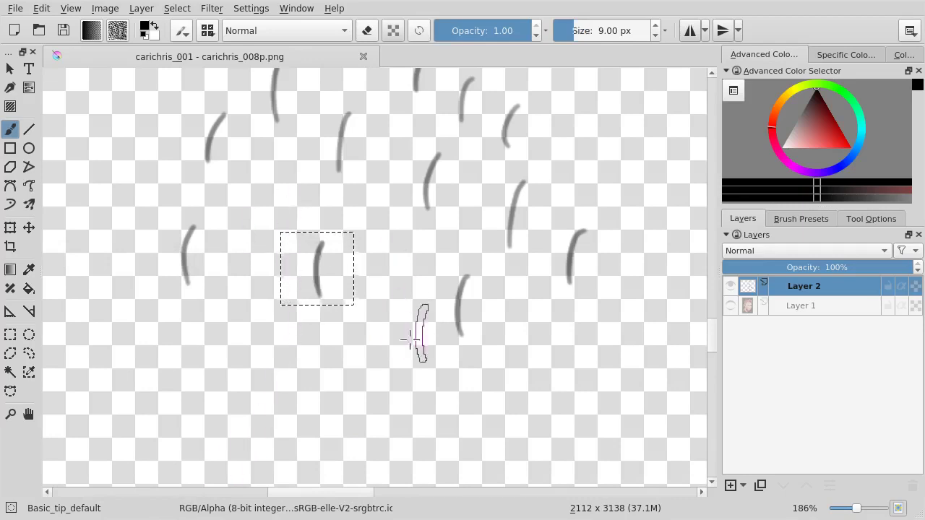
# Step: Deselect and paint a few test strokes with the stubble tip
pyautogui.click(212, 9)
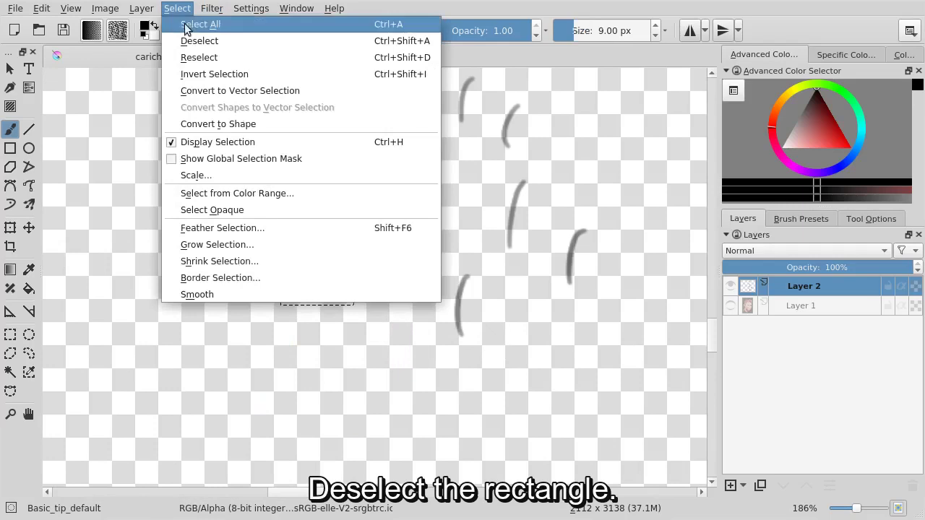
pyautogui.click(186, 40)
pyautogui.moveTo(273, 197); pyautogui.dragTo(235, 322)
pyautogui.moveTo(411, 240)
pyautogui.mouseDown()
pyautogui.moveTo(378, 351)
pyautogui.moveTo(415, 379)
pyautogui.mouseUp()
pyautogui.moveTo(548, 329); pyautogui.dragTo(521, 379)
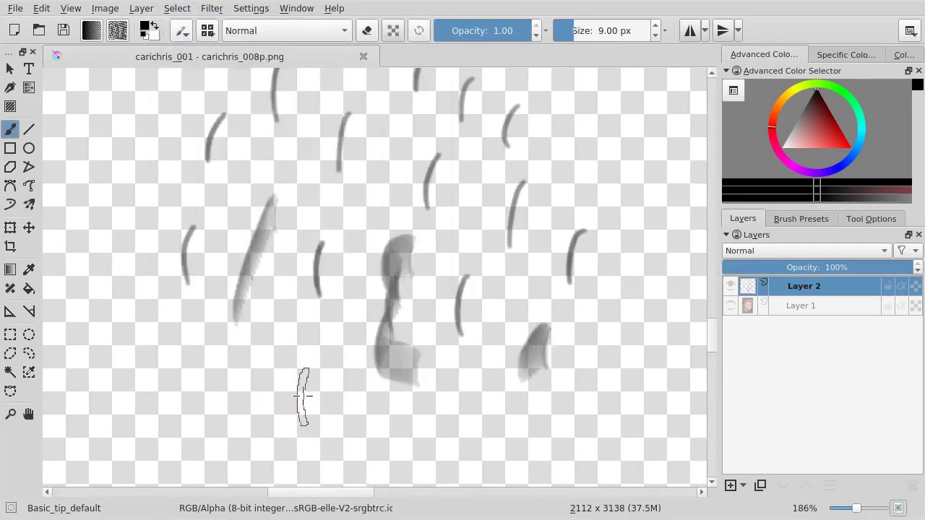
pyautogui.moveTo(303, 373); pyautogui.dragTo(264, 406)
pyautogui.moveTo(303, 332); pyautogui.dragTo(367, 364)
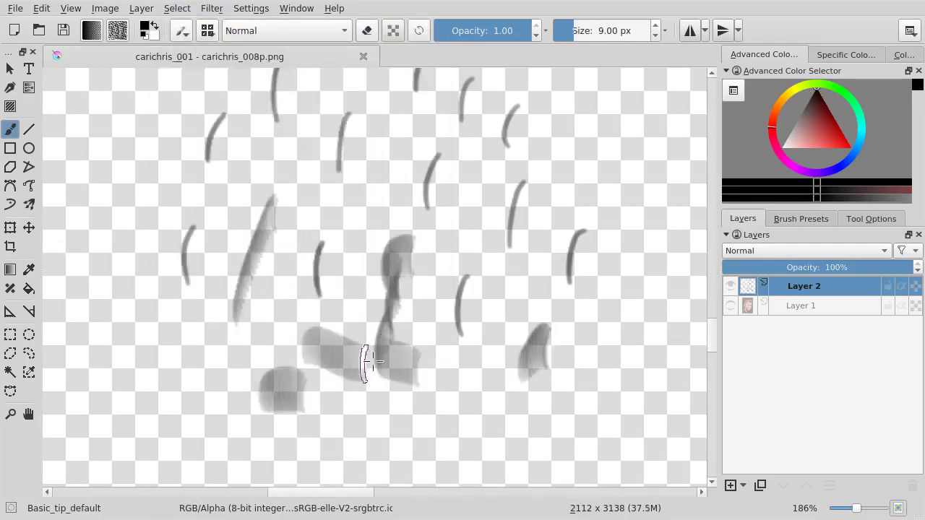
# Step: Show Layer 1 again, clear Layer 2, and frame the face with the eyes in view
pyautogui.click(731, 306)
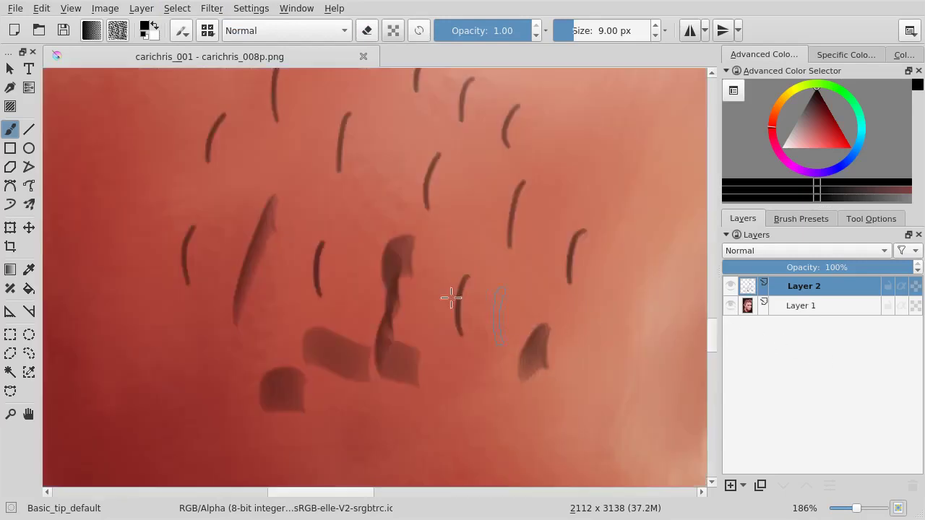
pyautogui.click(44, 10)
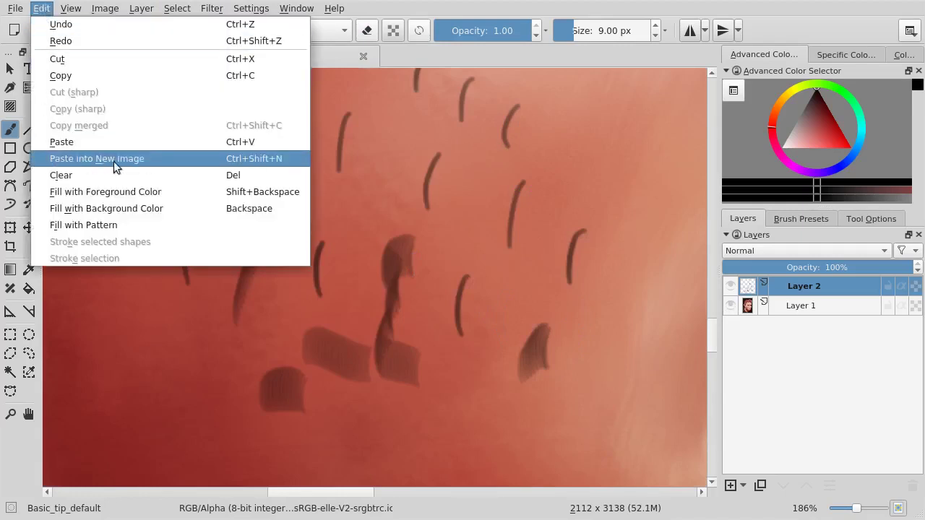
pyautogui.click(174, 175)
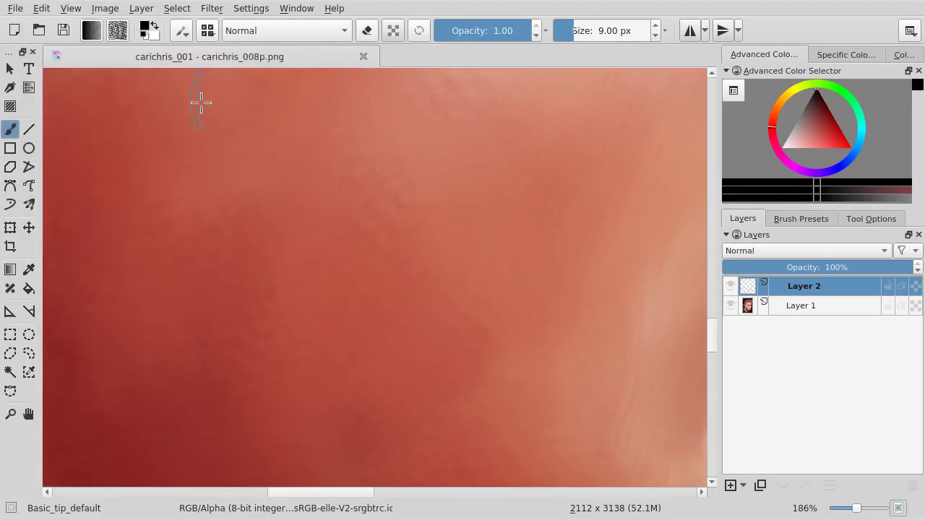
pyautogui.scroll(-5, 279, 265)
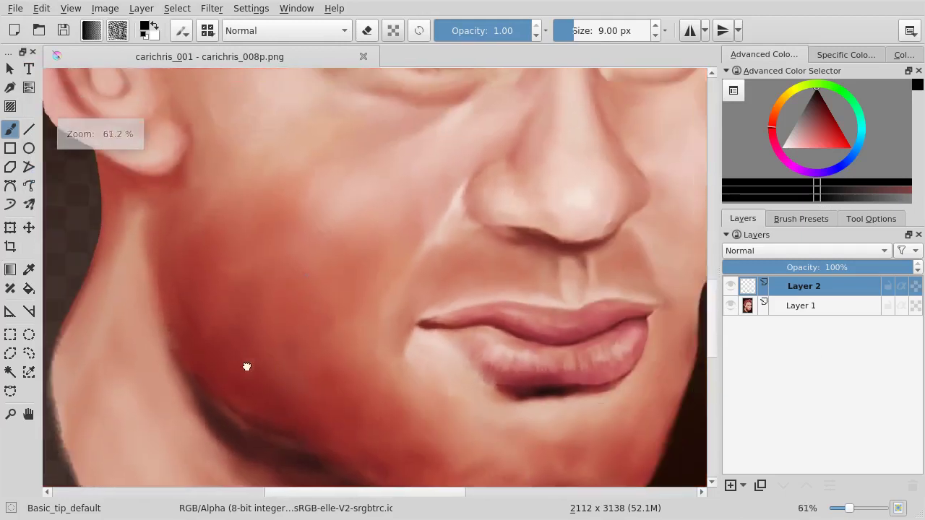
pyautogui.moveTo(247, 367); pyautogui.dragTo(215, 399)
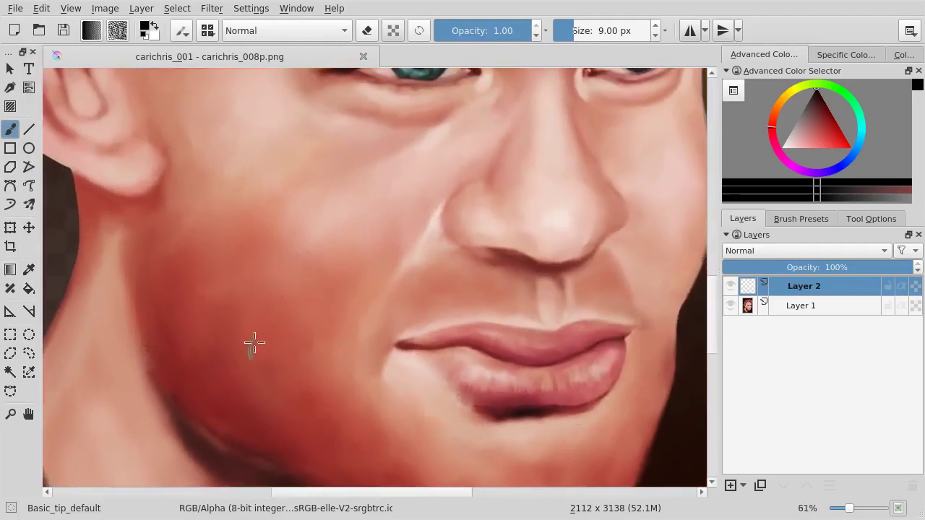
pyautogui.click(182, 32)
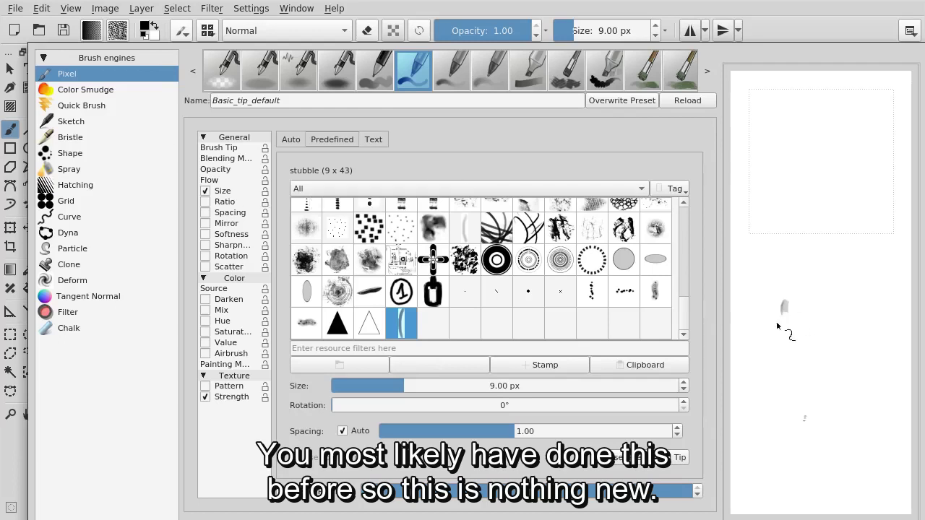
# Step: Switch to the Spray engine's Spray_splat preset and give it the predefined stubble tip
pyautogui.moveTo(778, 326); pyautogui.dragTo(761, 396)
pyautogui.hotkey('ctrl', 'z')
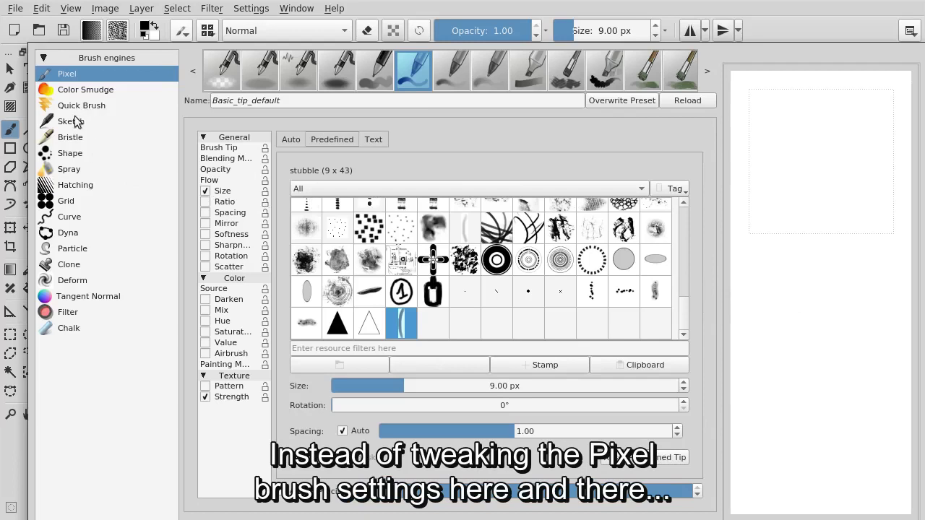
pyautogui.click(74, 168)
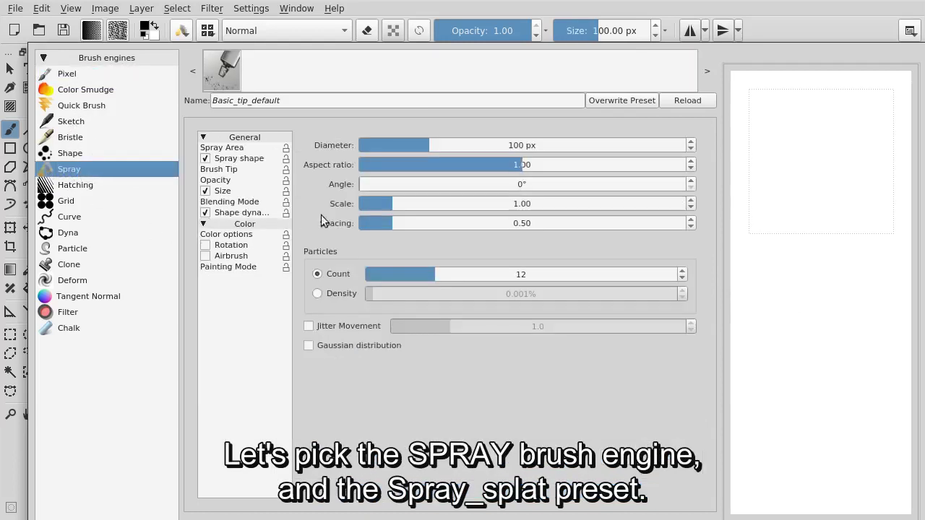
pyautogui.click(221, 76)
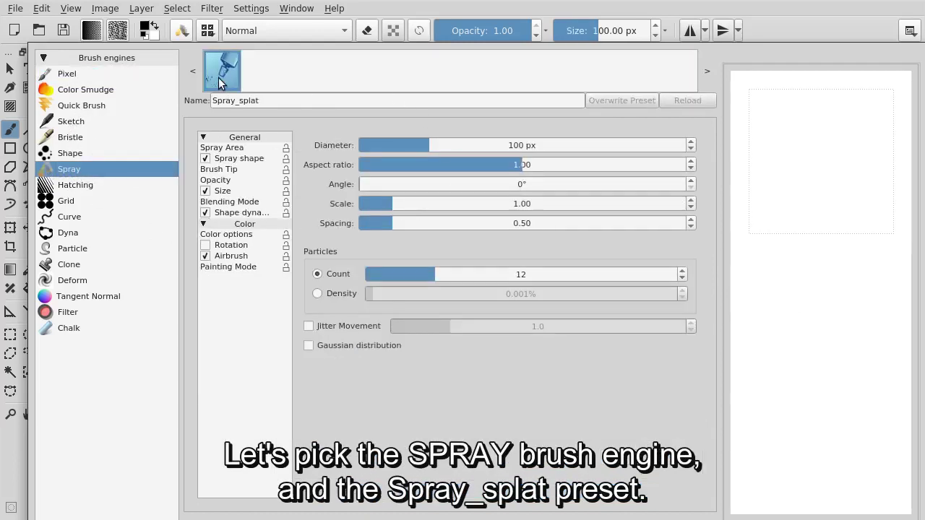
pyautogui.click(230, 169)
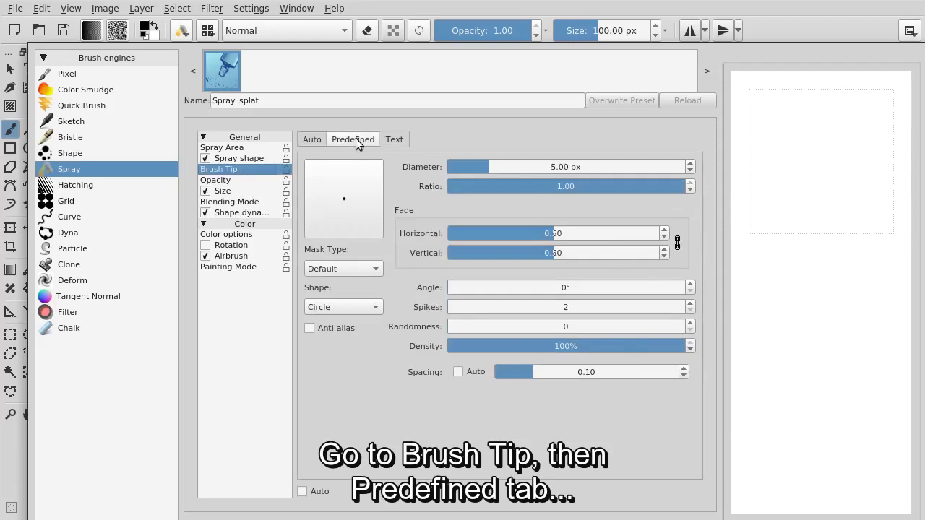
pyautogui.click(356, 141)
pyautogui.moveTo(684, 230); pyautogui.dragTo(683, 343)
pyautogui.click(527, 332)
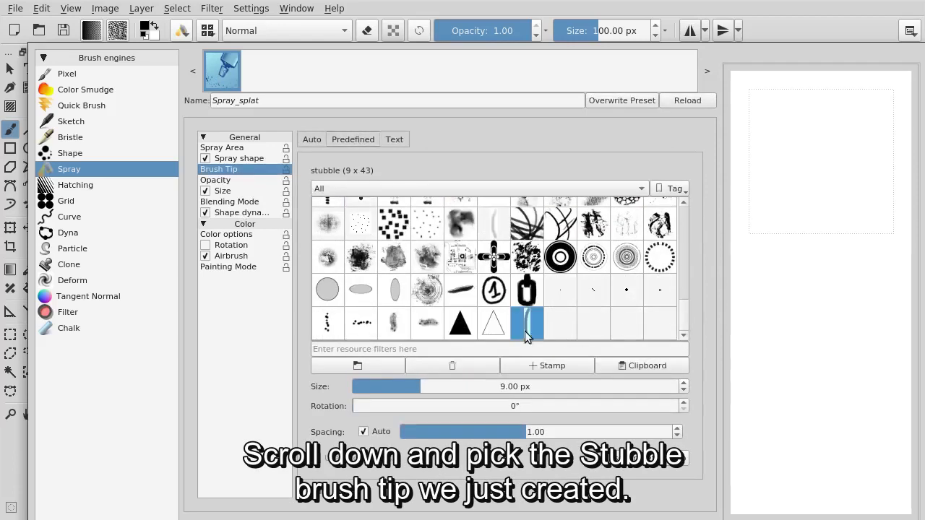
# Step: Turn off Spray shape, comparing scratchpad strokes before and after
pyautogui.moveTo(764, 295); pyautogui.dragTo(771, 389)
pyautogui.moveTo(852, 300); pyautogui.dragTo(853, 422)
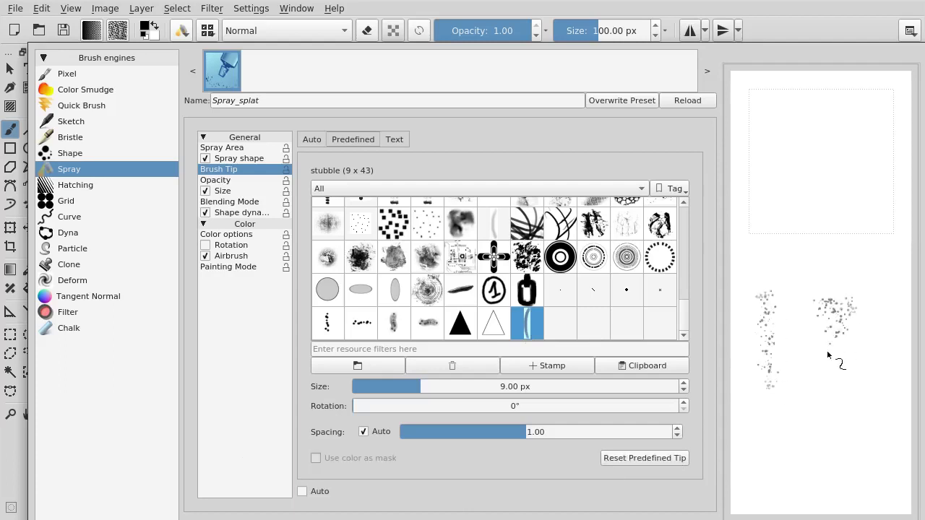
pyautogui.click(226, 160)
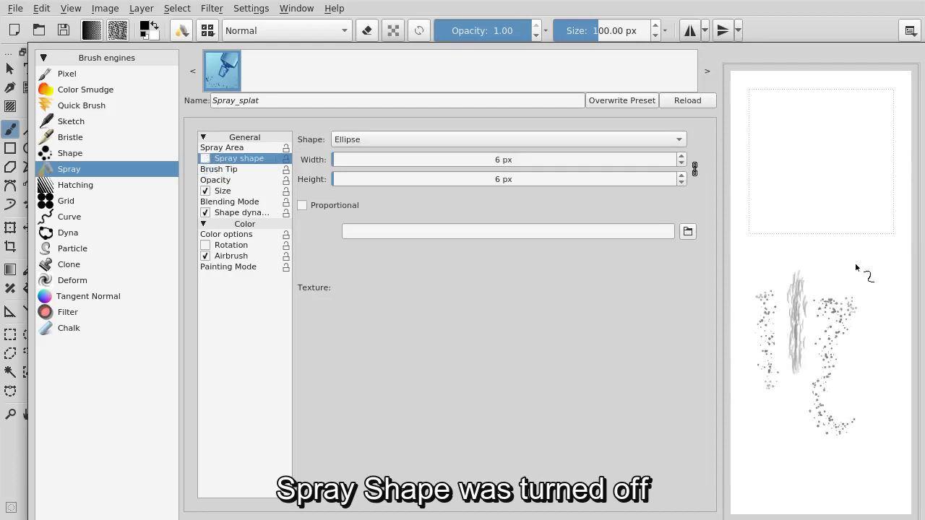
pyautogui.moveTo(856, 268); pyautogui.dragTo(821, 417)
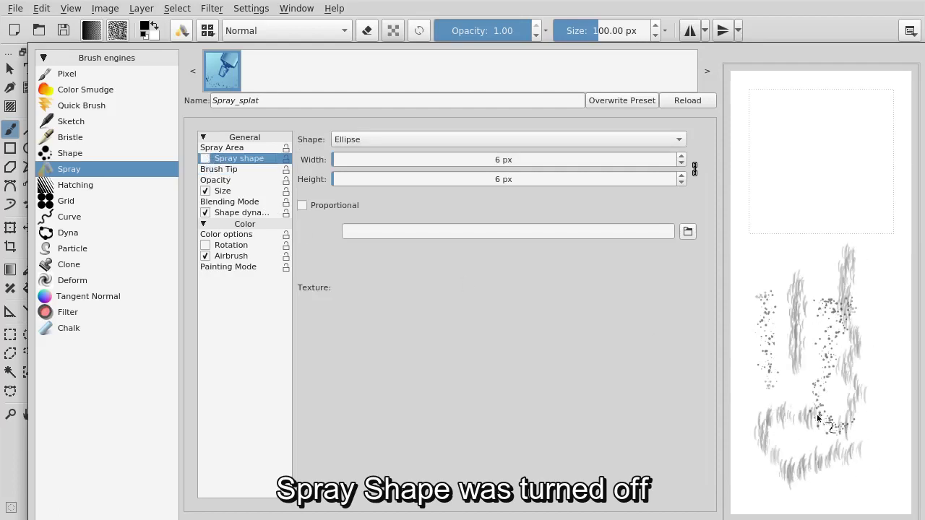
pyautogui.moveTo(850, 383); pyautogui.dragTo(843, 232)
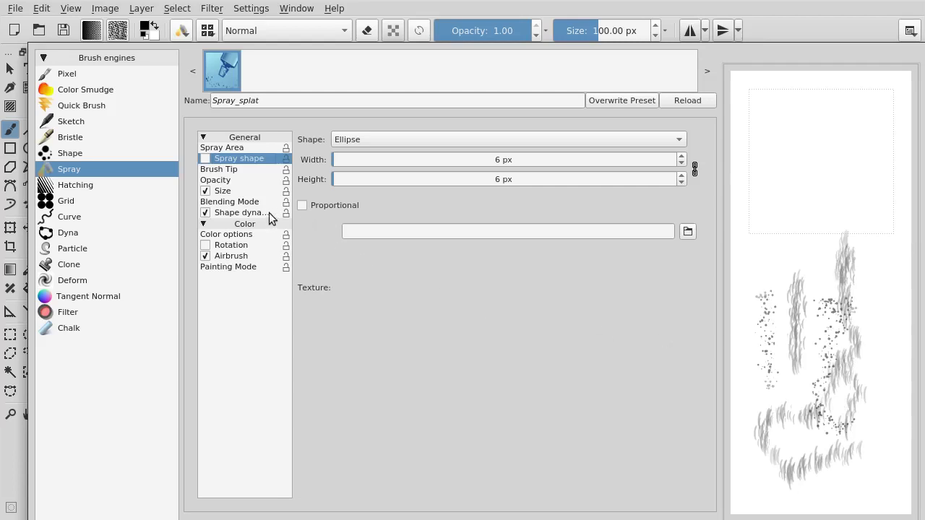
# Step: Set the spray area's particle count to 1 and test it on the scratchpad
pyautogui.click(243, 147)
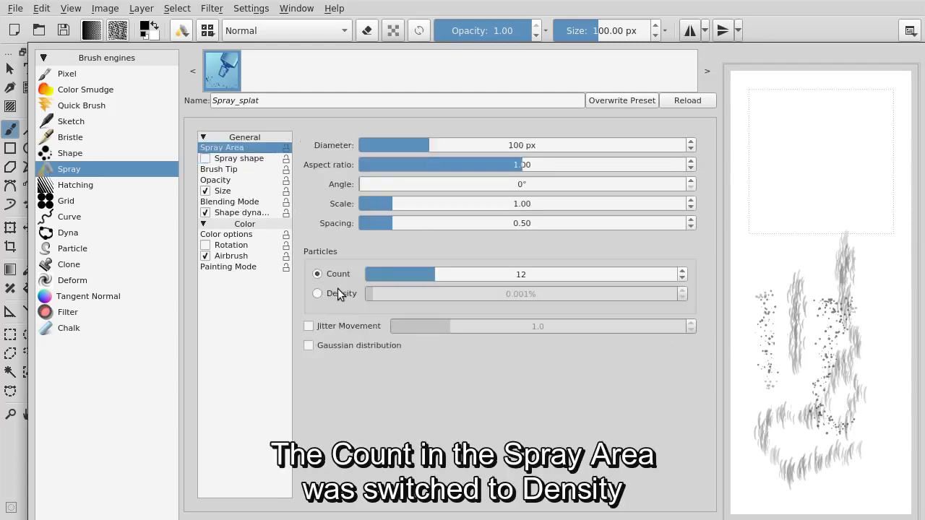
pyautogui.moveTo(755, 219)
pyautogui.mouseDown()
pyautogui.moveTo(786, 210)
pyautogui.moveTo(840, 142)
pyautogui.moveTo(823, 199)
pyautogui.mouseUp()
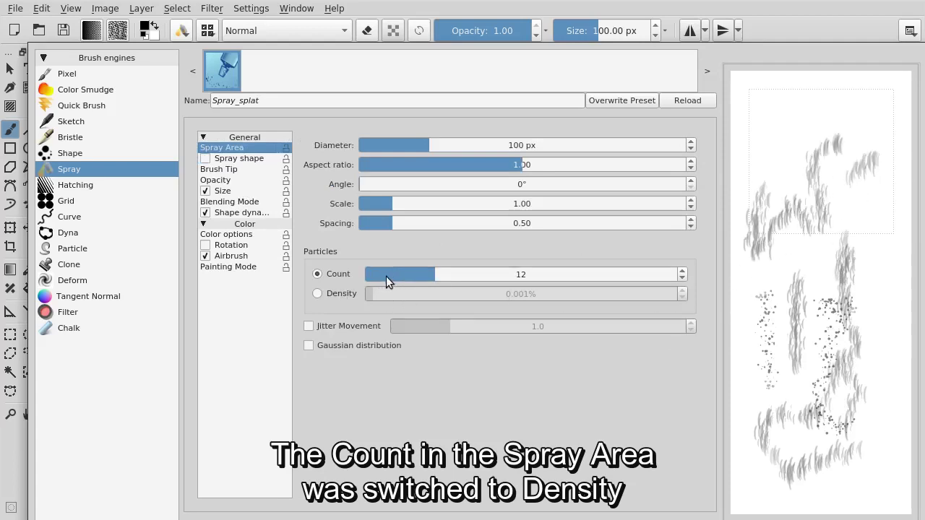
pyautogui.click(387, 276)
pyautogui.write('1')
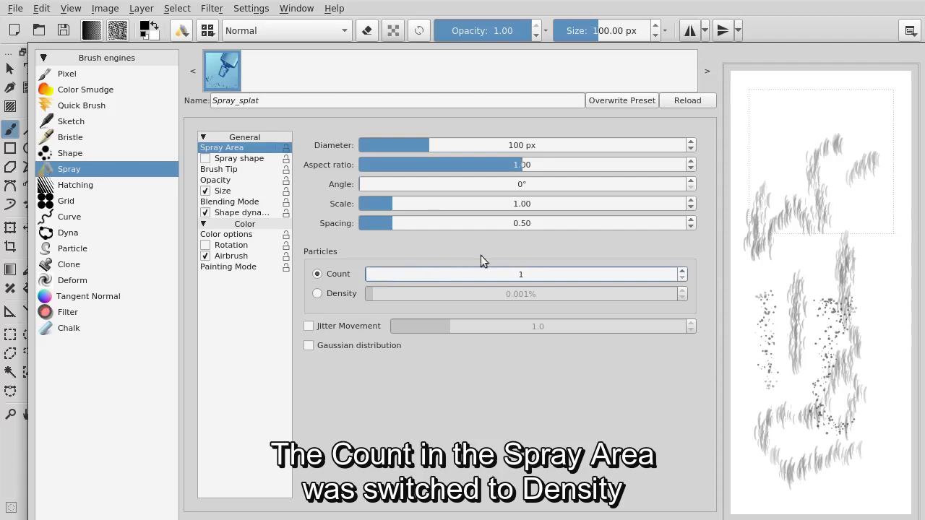
pyautogui.moveTo(821, 156)
pyautogui.mouseDown()
pyautogui.moveTo(827, 109)
pyautogui.moveTo(852, 148)
pyautogui.moveTo(887, 297)
pyautogui.moveTo(858, 357)
pyautogui.moveTo(877, 460)
pyautogui.mouseUp()
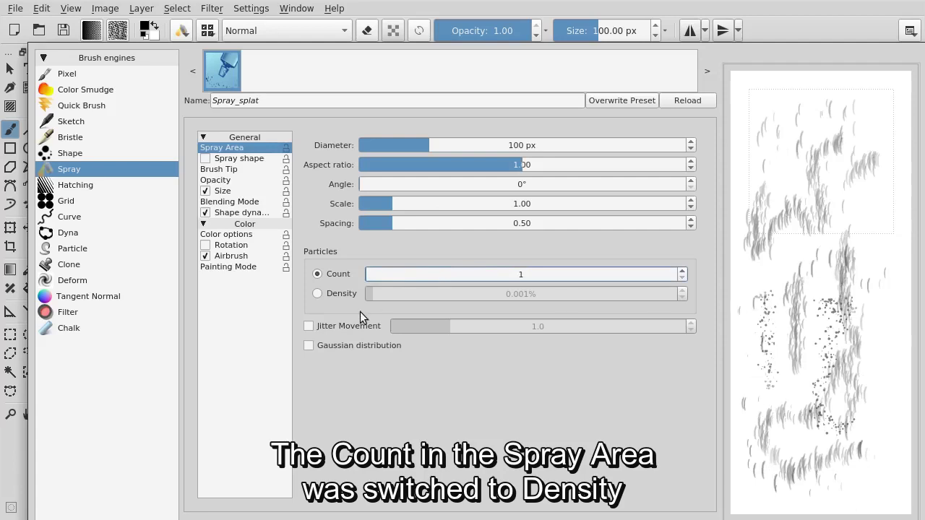
# Step: Switch particles to Density at 0.001%, test the sparse hairs, and return to the portrait
pyautogui.click(318, 294)
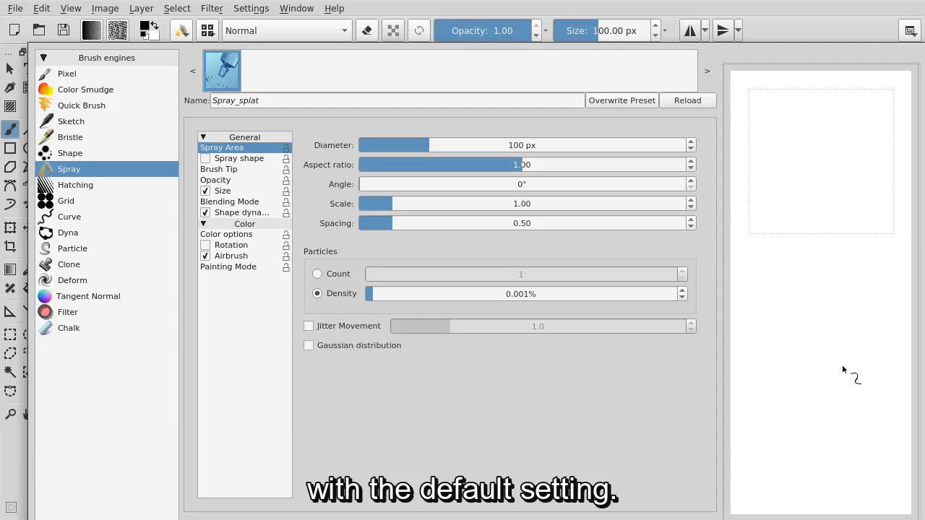
pyautogui.moveTo(867, 304); pyautogui.dragTo(825, 281)
pyautogui.moveTo(779, 246); pyautogui.dragTo(795, 203)
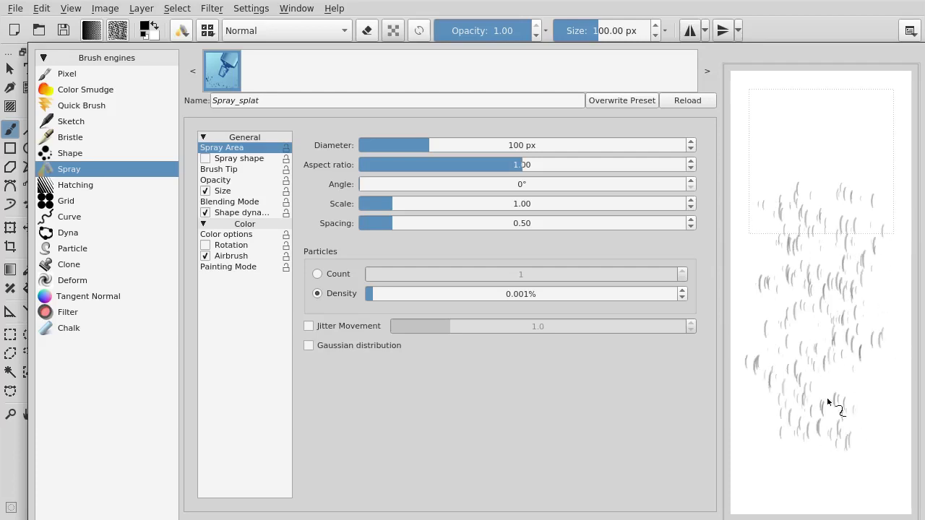
pyautogui.click(789, 24)
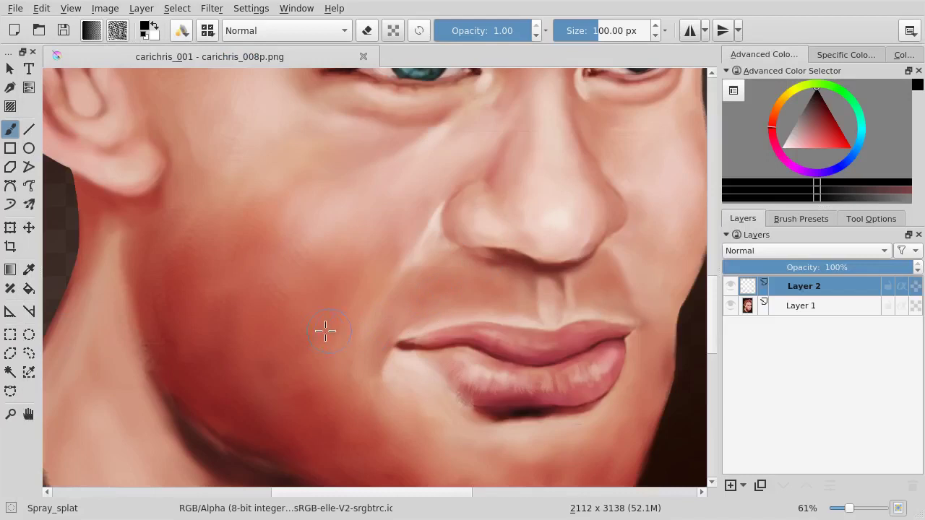
# Step: Sample the dark lip red and spray test stubble strokes across the cheek
pyautogui.moveTo(376, 367); pyautogui.dragTo(481, 337)
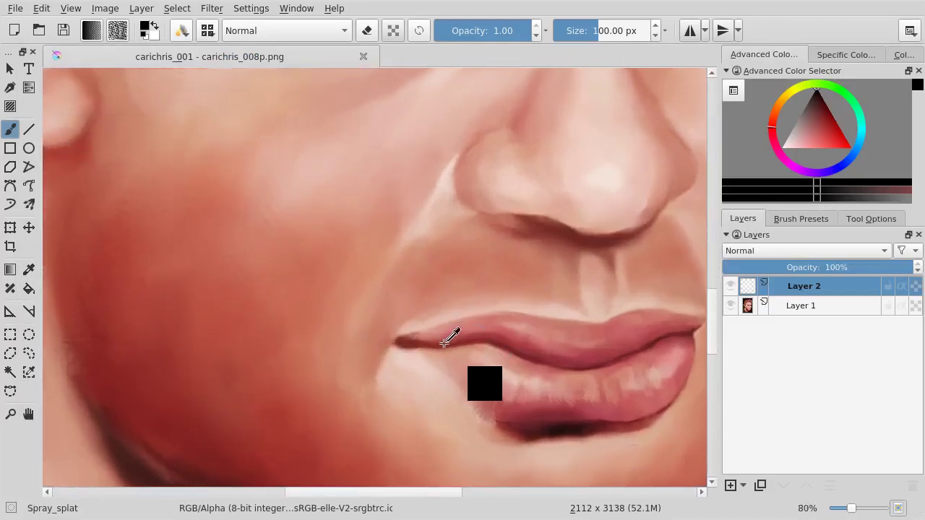
pyautogui.keyDown('ctrl'); pyautogui.click(453, 334); pyautogui.keyUp('ctrl')
pyautogui.moveTo(240, 218); pyautogui.dragTo(269, 207)
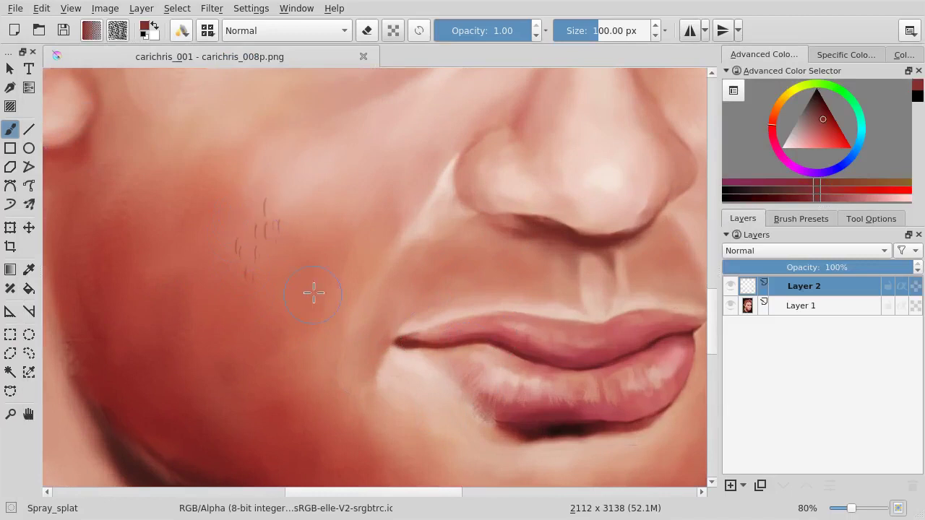
pyautogui.moveTo(348, 225); pyautogui.dragTo(207, 196)
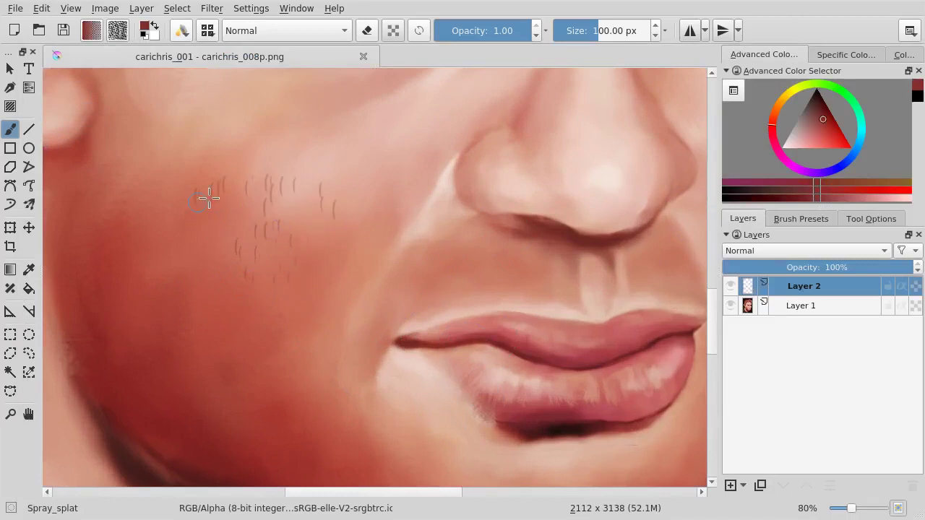
pyautogui.moveTo(297, 205); pyautogui.dragTo(313, 230)
pyautogui.moveTo(276, 291); pyautogui.dragTo(243, 222)
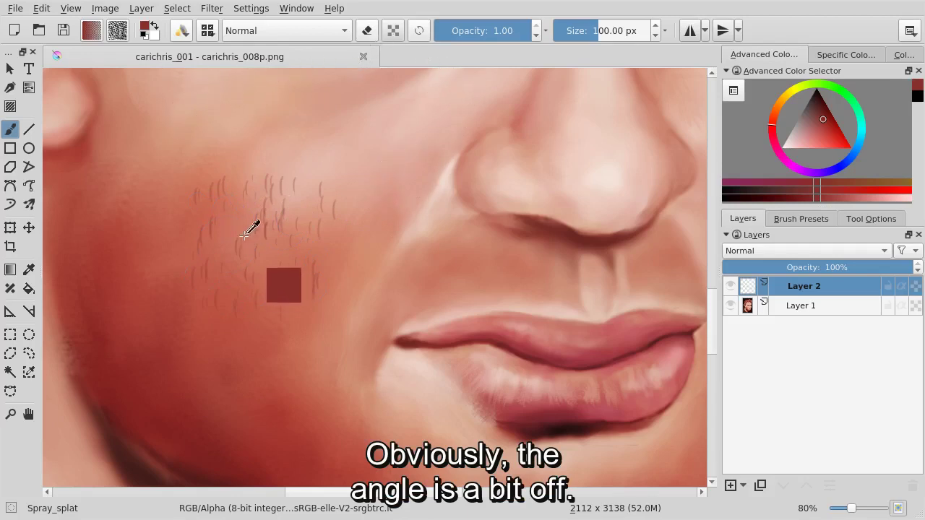
# Step: Undo all the test stubble strokes, leaving the cheek bare again
pyautogui.click(40, 10)
pyautogui.click(41, 10)
pyautogui.click(46, 12)
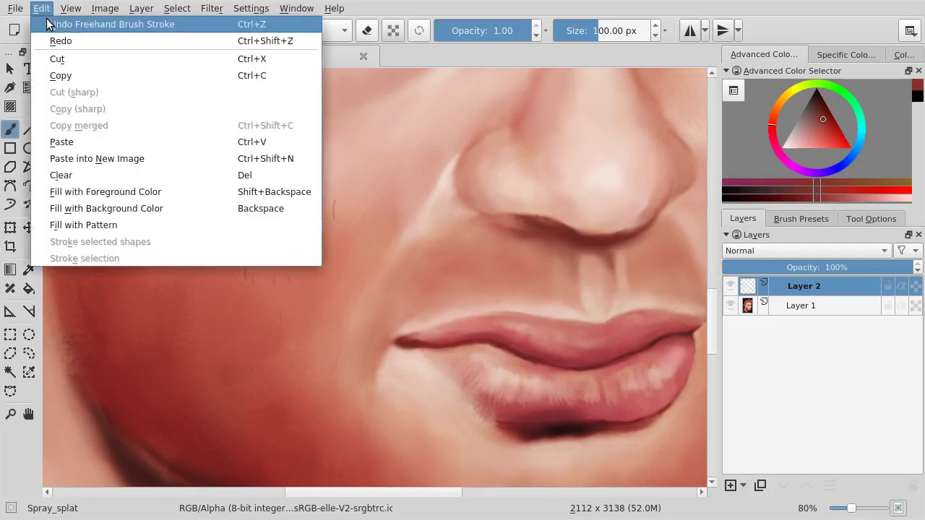
pyautogui.click(47, 23)
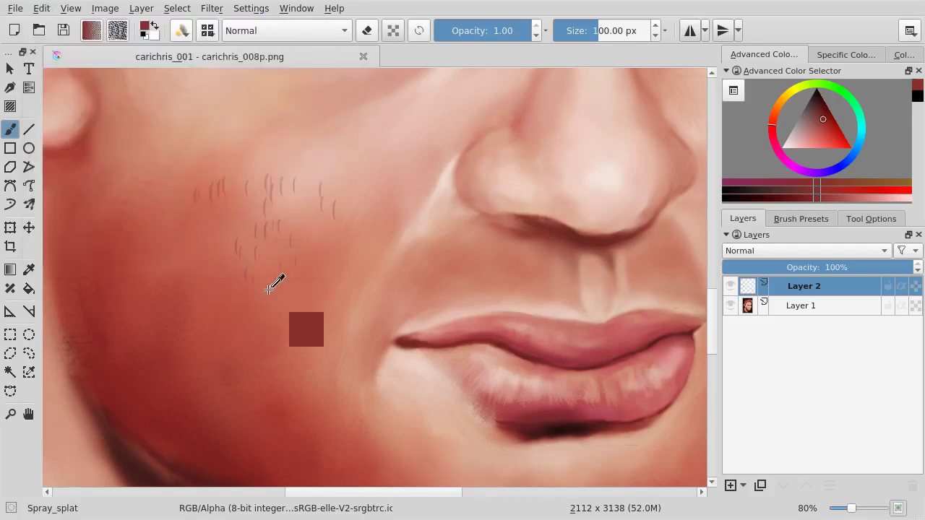
pyautogui.hotkey('ctrl', 'z')
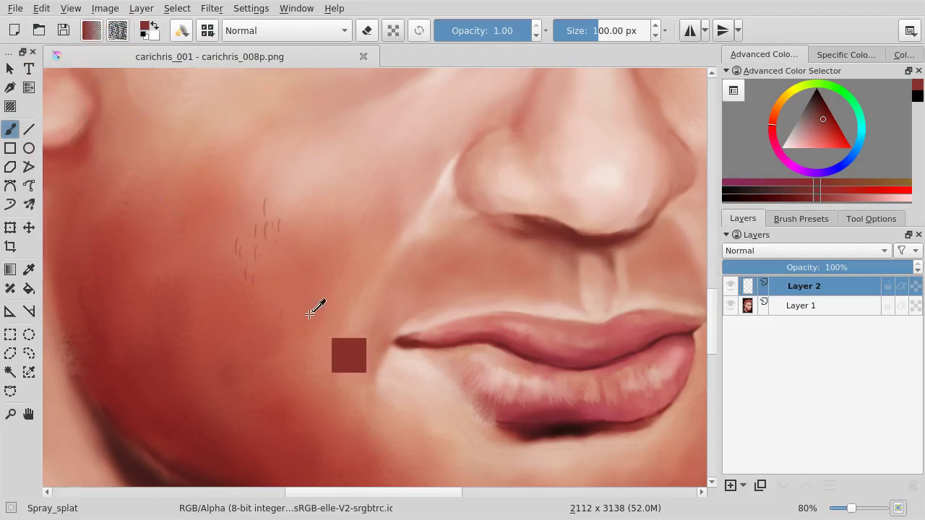
pyautogui.hotkey('ctrl', 'z')
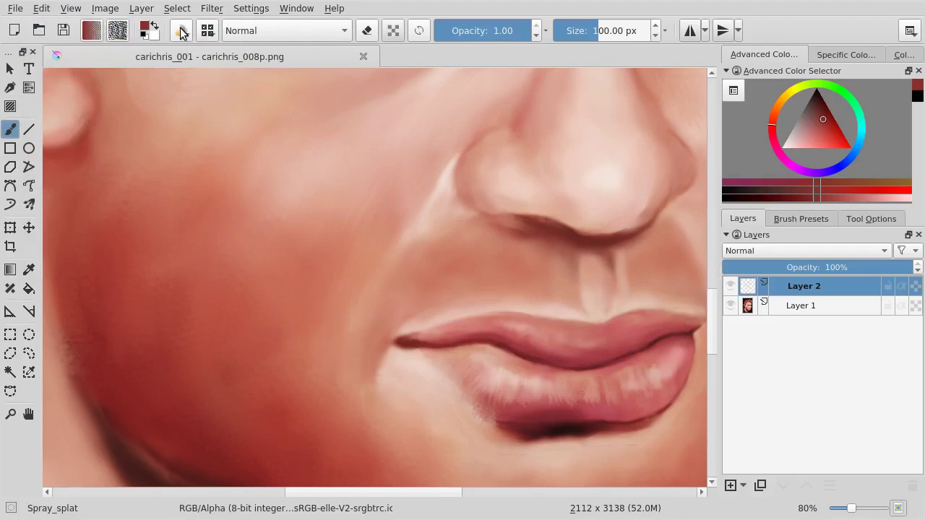
# Step: Rotate the Spray_splat brush tip to 343°, testing the slanted hairs on the scratchpad
pyautogui.click(181, 30)
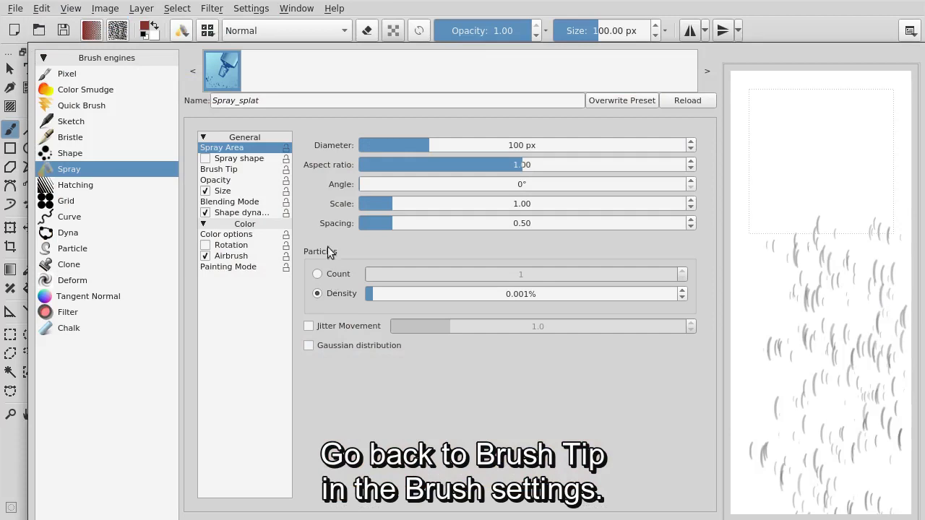
pyautogui.click(241, 170)
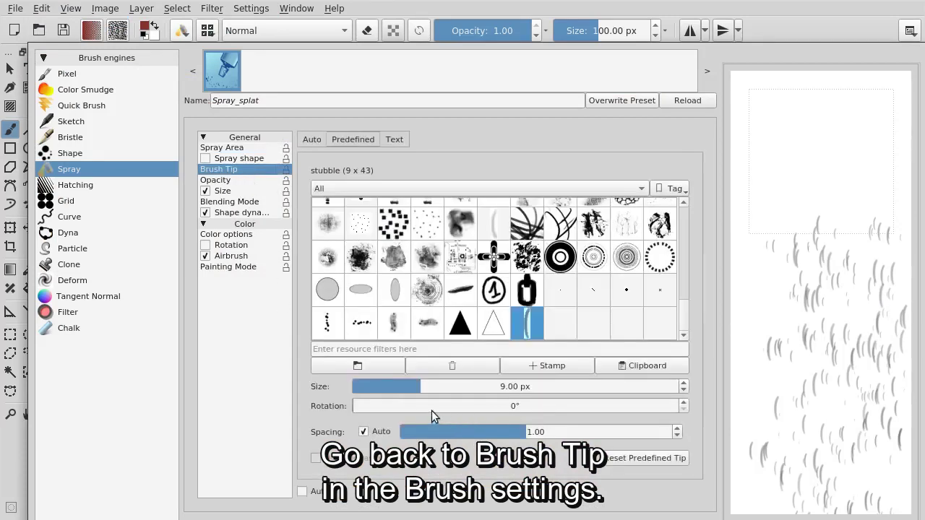
pyautogui.moveTo(367, 406); pyautogui.dragTo(537, 391)
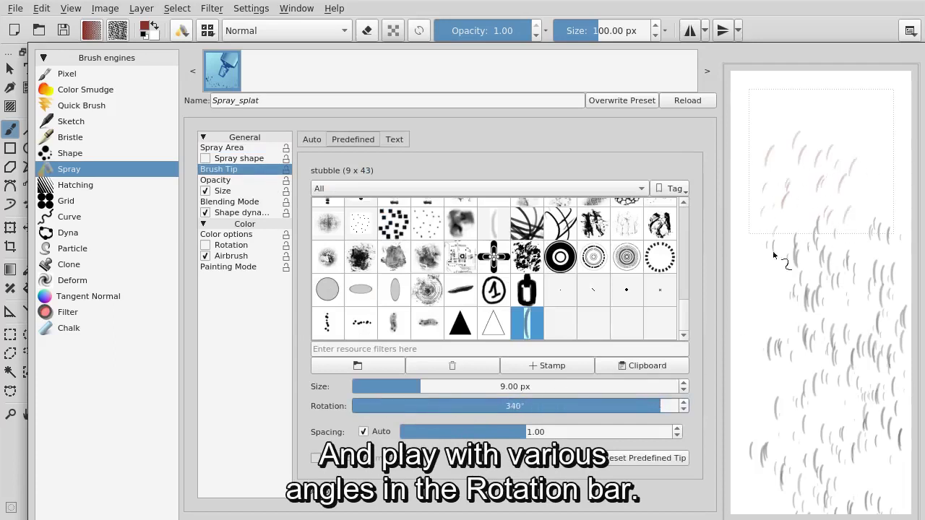
pyautogui.moveTo(658, 410); pyautogui.dragTo(670, 408)
pyautogui.moveTo(792, 143); pyautogui.dragTo(768, 206)
pyautogui.moveTo(664, 406); pyautogui.dragTo(663, 408)
pyautogui.moveTo(847, 132); pyautogui.dragTo(810, 172)
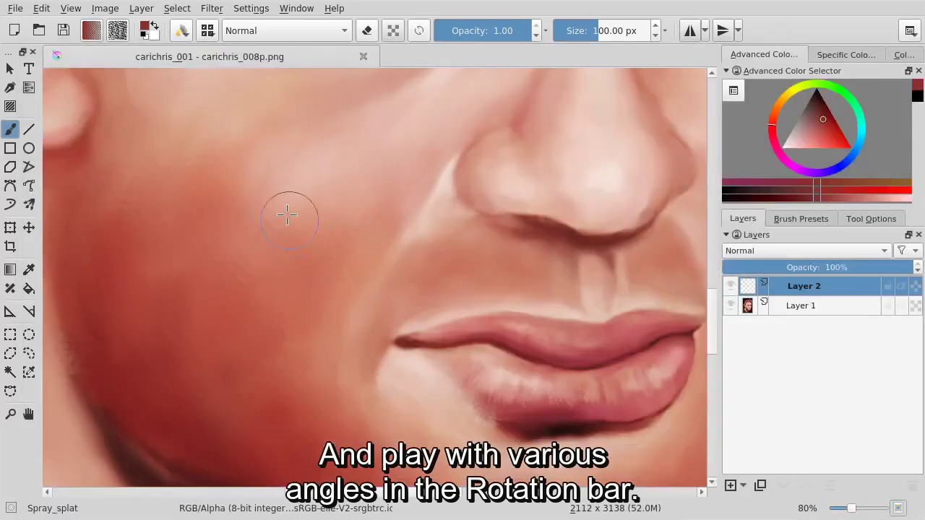
# Step: Spray slanted stubble hairs across the cheek
pyautogui.moveTo(230, 209); pyautogui.dragTo(233, 153)
pyautogui.moveTo(269, 210); pyautogui.dragTo(260, 181)
pyautogui.moveTo(242, 304)
pyautogui.mouseDown()
pyautogui.moveTo(253, 289)
pyautogui.moveTo(349, 289)
pyautogui.mouseUp()
pyautogui.moveTo(278, 217); pyautogui.dragTo(293, 191)
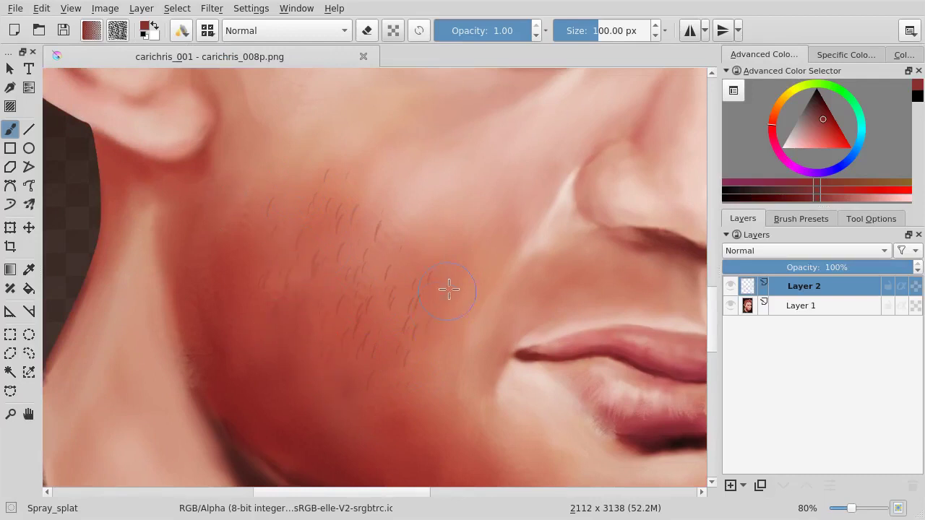
# Step: Extend stubble toward the nose crease and above the lip, then dab hairs at 59 px
pyautogui.moveTo(448, 280)
pyautogui.mouseDown()
pyautogui.moveTo(381, 200)
pyautogui.moveTo(413, 192)
pyautogui.moveTo(433, 209)
pyautogui.moveTo(422, 232)
pyautogui.moveTo(512, 258)
pyautogui.moveTo(599, 310)
pyautogui.moveTo(508, 320)
pyautogui.moveTo(594, 270)
pyautogui.moveTo(660, 289)
pyautogui.moveTo(610, 273)
pyautogui.mouseUp()
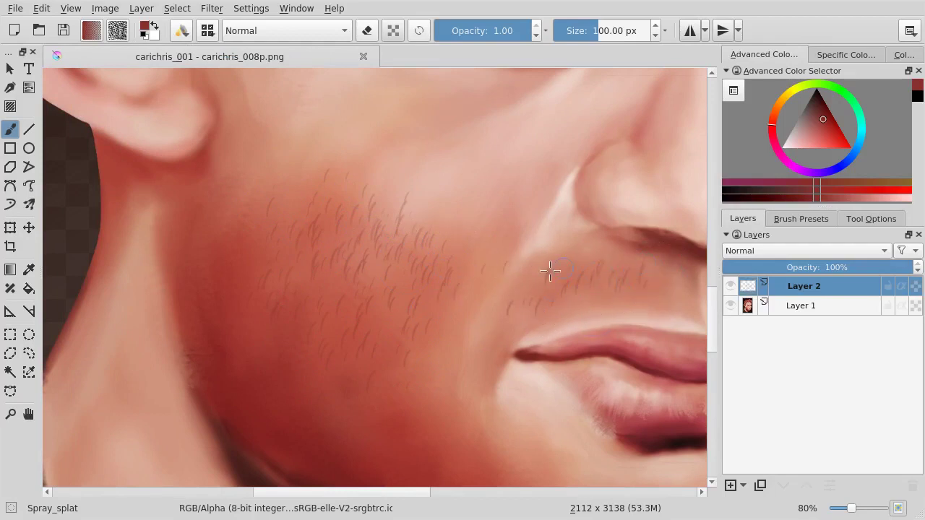
pyautogui.moveTo(663, 293)
pyautogui.mouseDown()
pyautogui.moveTo(630, 305)
pyautogui.moveTo(340, 314)
pyautogui.mouseUp()
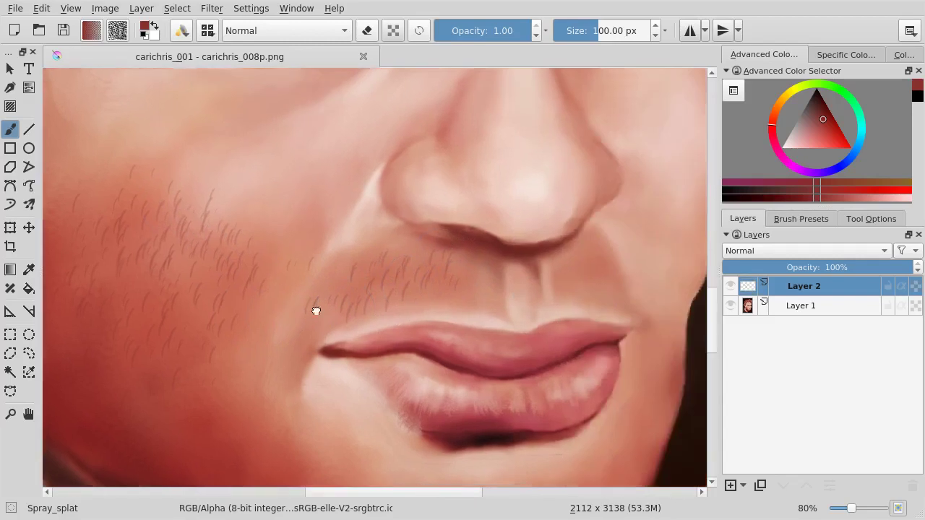
pyautogui.moveTo(424, 309); pyautogui.dragTo(439, 300)
pyautogui.moveTo(591, 40); pyautogui.dragTo(589, 37)
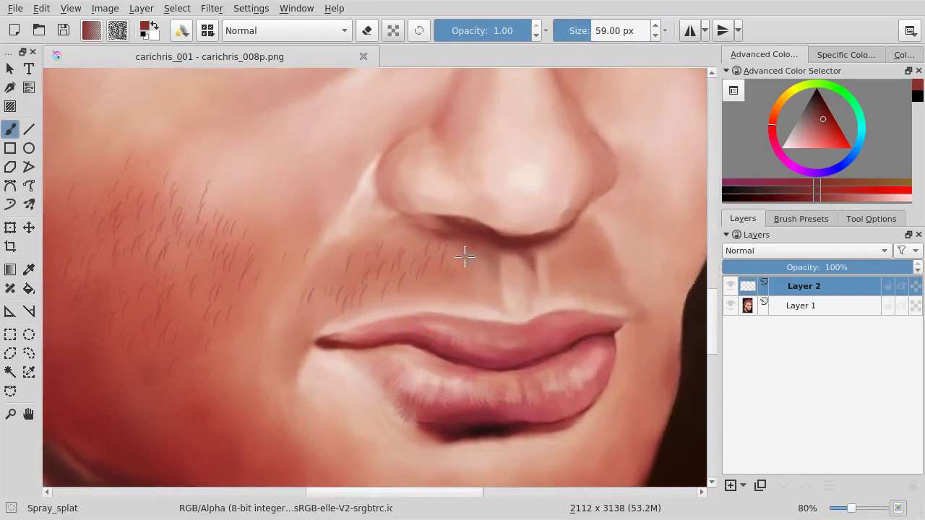
pyautogui.click(264, 308)
# Step: Raise the Spray Area density to 0.002% and paint denser stubble on the cheek
pyautogui.click(183, 38)
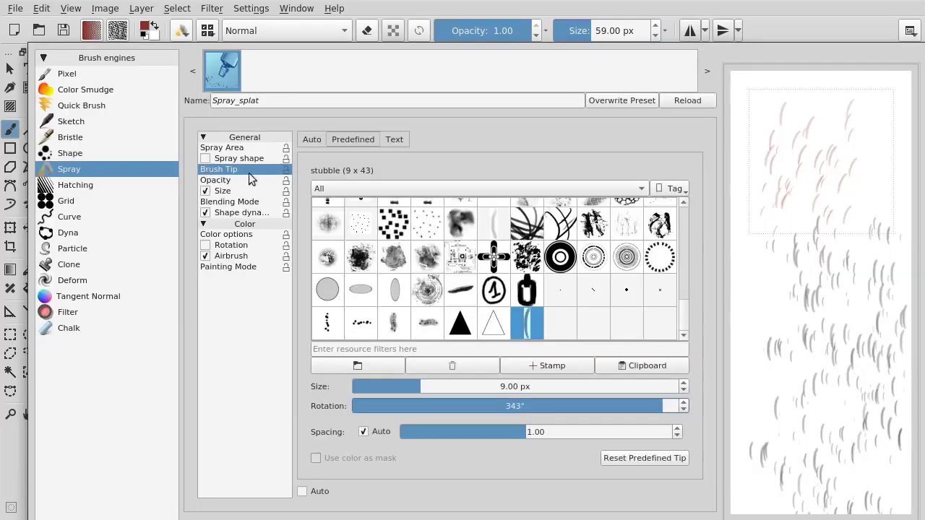
pyautogui.click(228, 147)
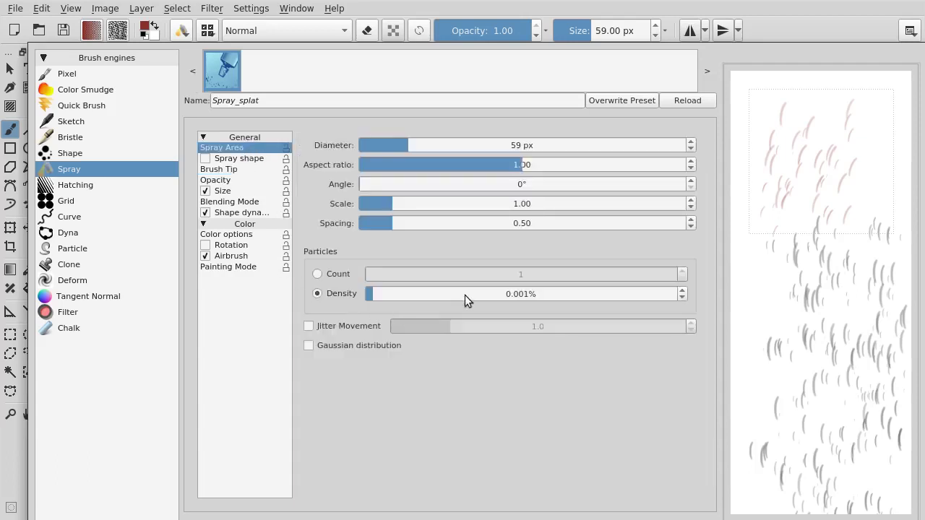
pyautogui.click(682, 290)
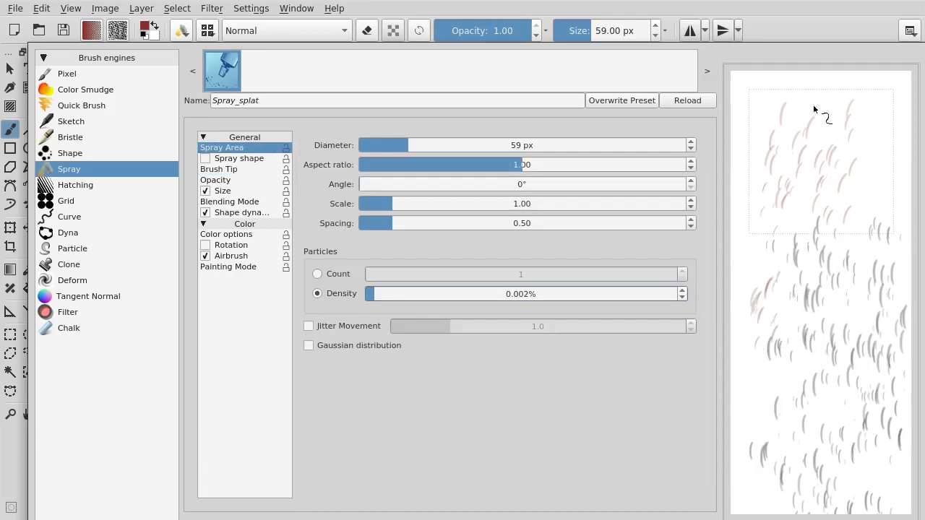
pyautogui.click(804, 23)
pyautogui.moveTo(292, 206); pyautogui.dragTo(227, 185)
pyautogui.moveTo(305, 262); pyautogui.dragTo(268, 221)
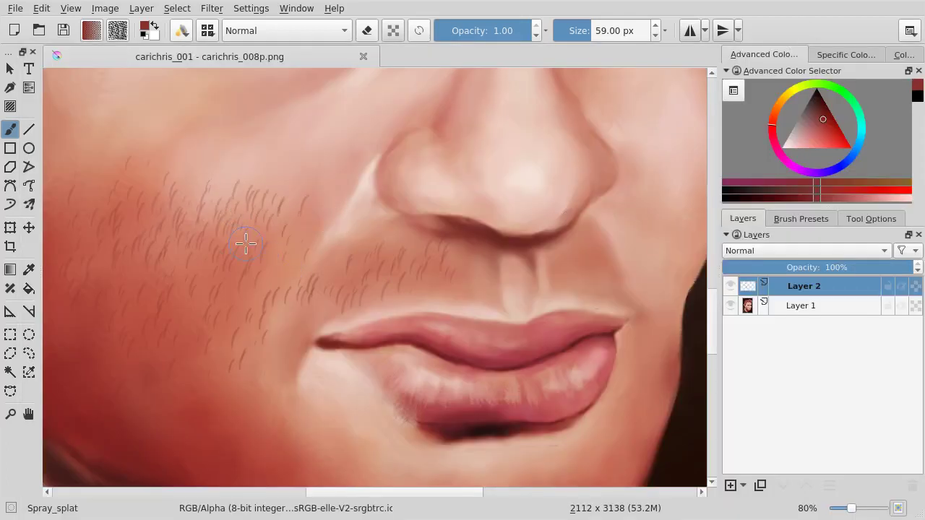
# Step: Spray dark lip-red stubble below the mouth corner and along the cheek edge at 144 px
pyautogui.press(']')
pyautogui.press(']')
pyautogui.press(']')
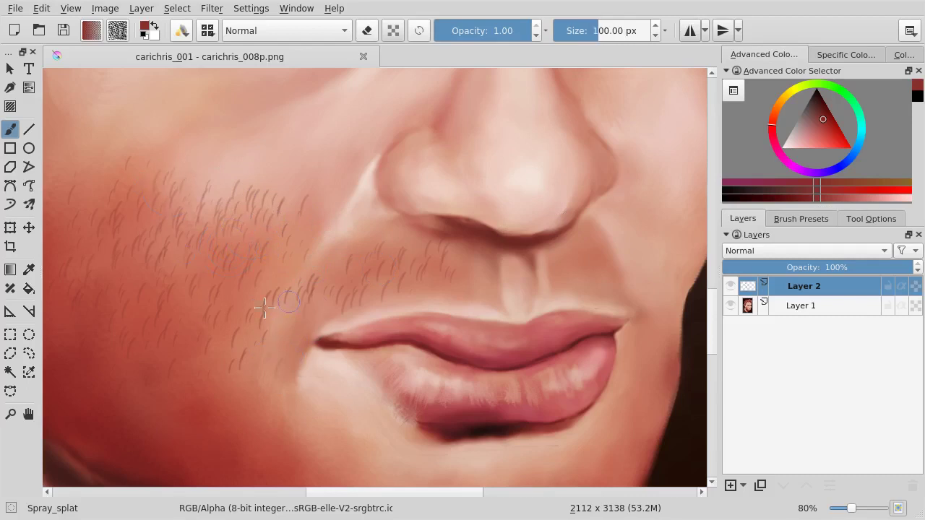
pyautogui.moveTo(233, 378)
pyautogui.mouseDown()
pyautogui.moveTo(395, 304)
pyautogui.moveTo(527, 374)
pyautogui.mouseUp()
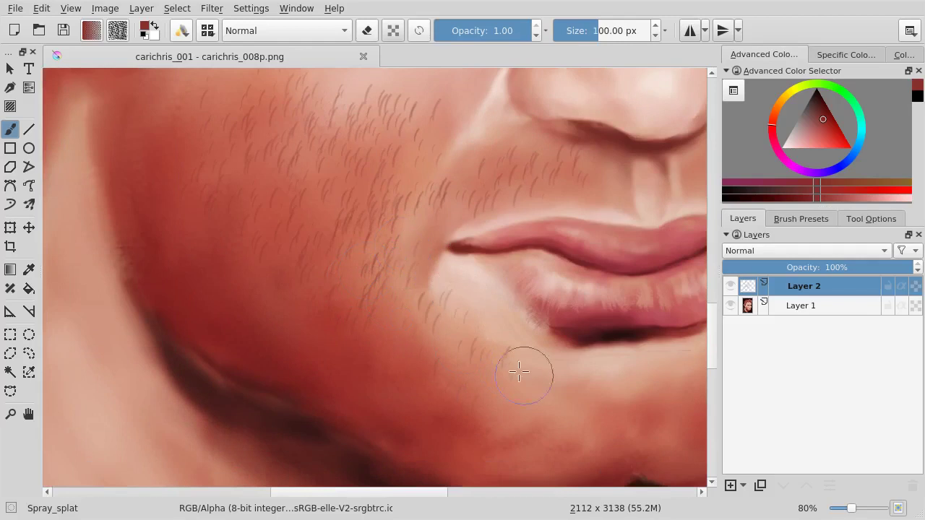
pyautogui.moveTo(394, 295)
pyautogui.mouseDown()
pyautogui.moveTo(484, 340)
pyautogui.moveTo(465, 299)
pyautogui.moveTo(526, 403)
pyautogui.mouseUp()
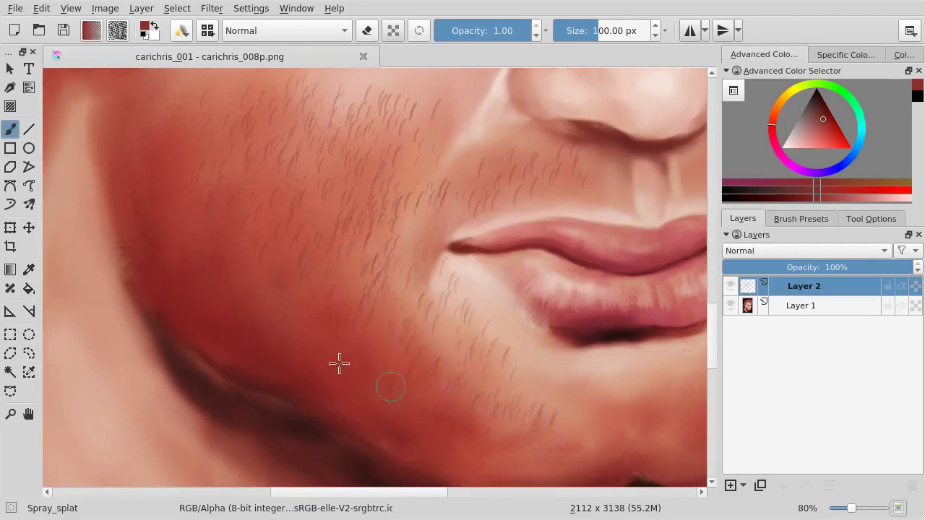
pyautogui.keyDown('ctrl'); pyautogui.click(605, 346); pyautogui.keyUp('ctrl')
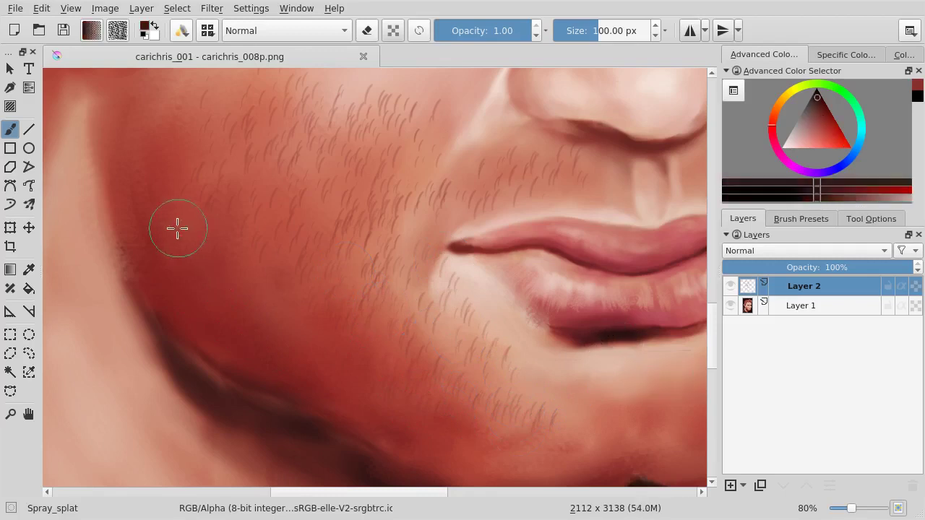
pyautogui.press(']')
pyautogui.press(']')
pyautogui.moveTo(306, 310)
pyautogui.mouseDown()
pyautogui.moveTo(155, 138)
pyautogui.moveTo(157, 247)
pyautogui.mouseUp()
# Step: Sample a lighter skin tone and add faint hairs near the lip corner at 0.66 opacity
pyautogui.scroll(2, 234, 258)
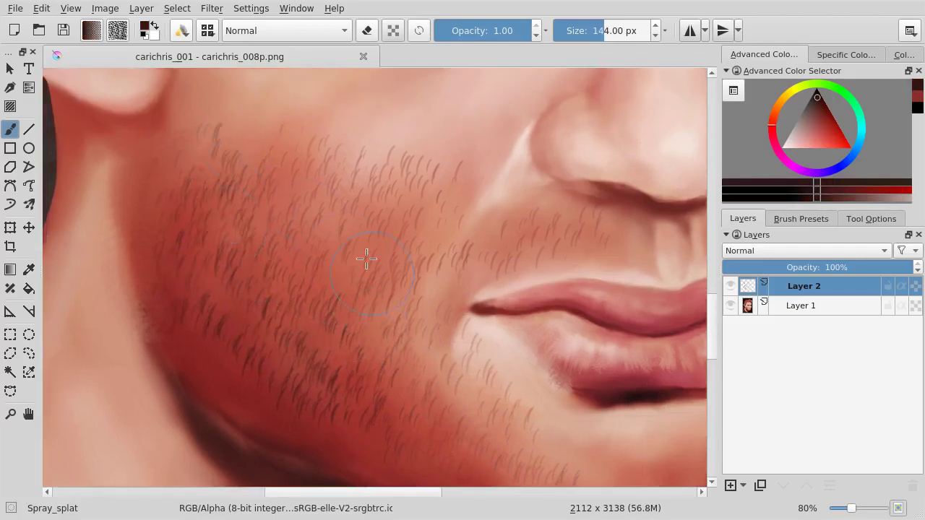
pyautogui.keyDown('ctrl'); pyautogui.click(600, 214); pyautogui.keyUp('ctrl')
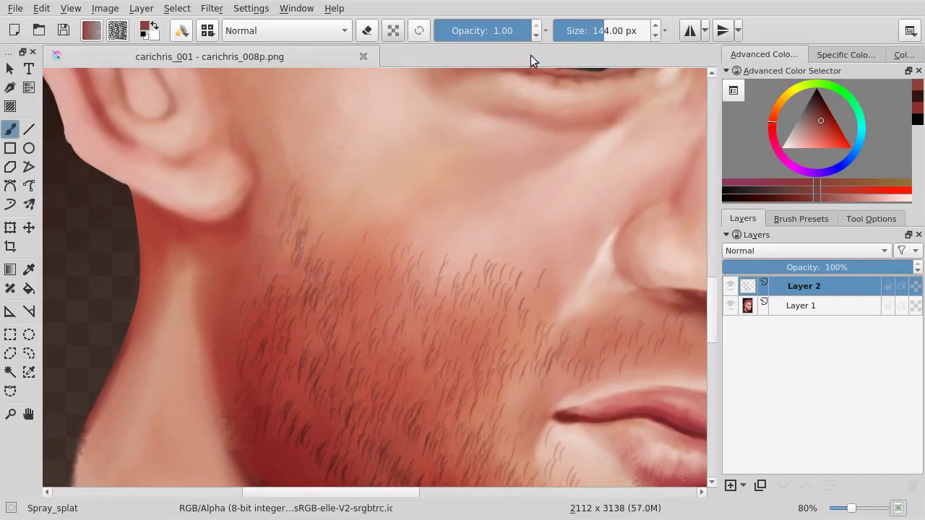
pyautogui.moveTo(508, 33); pyautogui.dragTo(498, 32)
pyautogui.moveTo(307, 324); pyautogui.dragTo(313, 400)
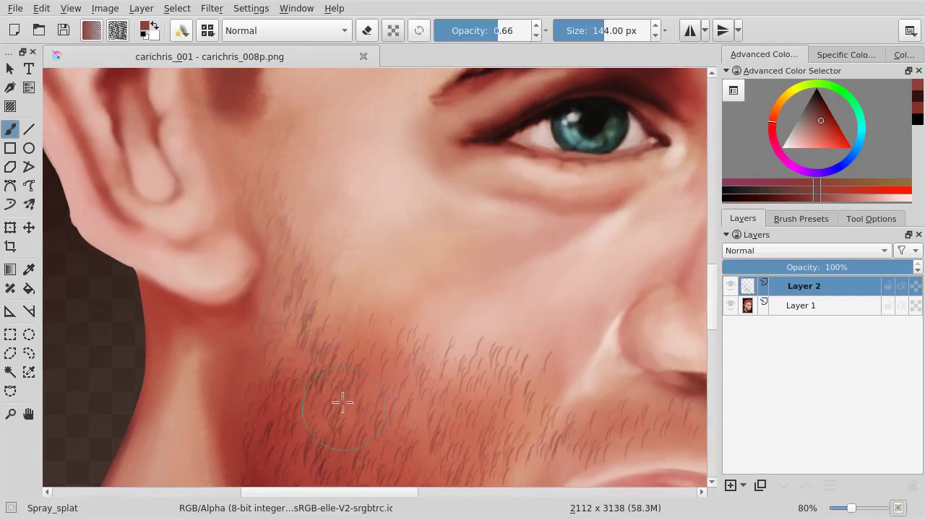
pyautogui.moveTo(371, 367); pyautogui.dragTo(311, 275)
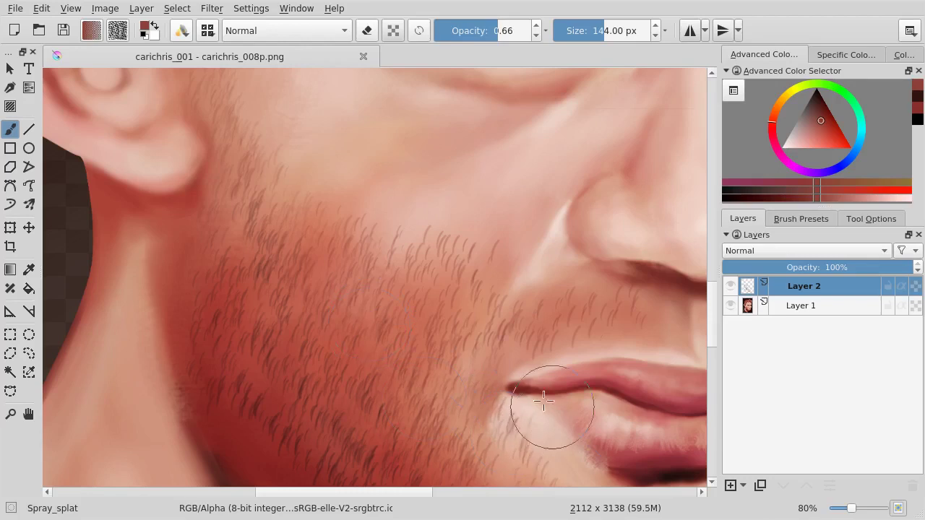
pyautogui.moveTo(599, 289)
pyautogui.mouseDown()
pyautogui.moveTo(614, 315)
pyautogui.moveTo(609, 335)
pyautogui.mouseUp()
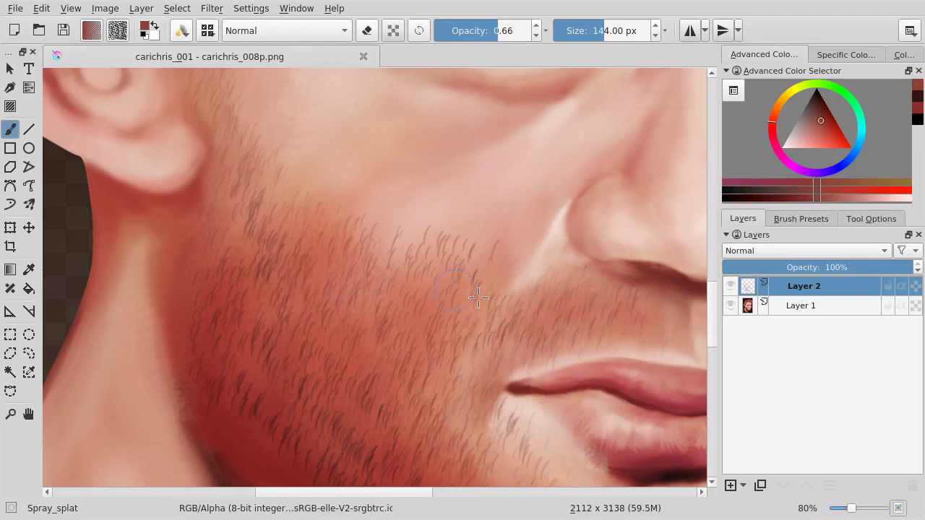
# Step: Sample dark crimson from the lip and dab stubble along the jawline toward the chin
pyautogui.moveTo(344, 269); pyautogui.dragTo(276, 175)
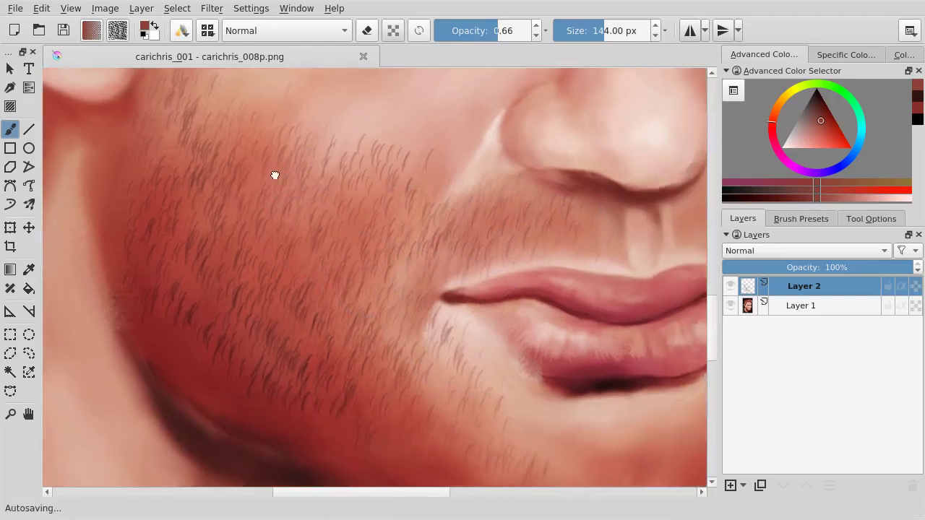
pyautogui.moveTo(458, 368); pyautogui.dragTo(484, 249)
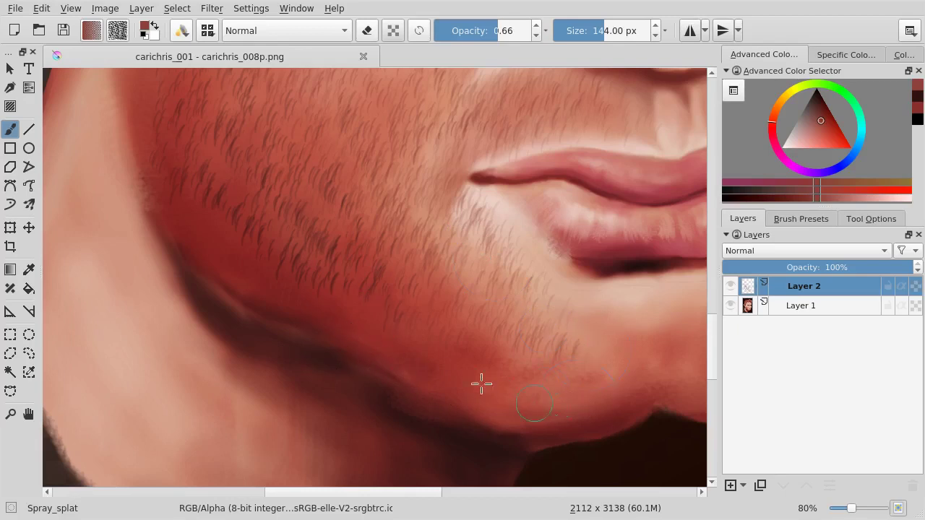
pyautogui.moveTo(413, 361); pyautogui.dragTo(465, 413)
pyautogui.keyDown('ctrl'); pyautogui.click(677, 345); pyautogui.keyUp('ctrl')
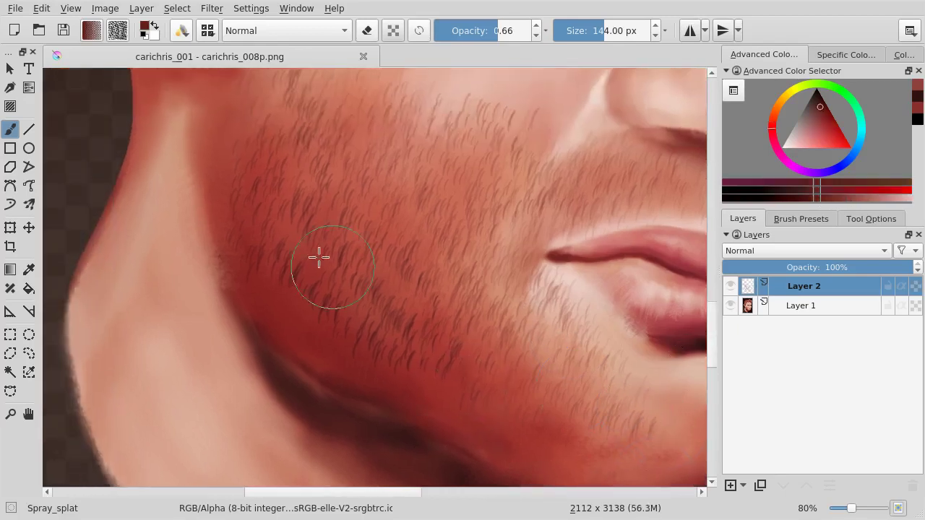
pyautogui.keyDown('ctrl'); pyautogui.click(685, 337); pyautogui.keyUp('ctrl')
pyautogui.click(283, 271)
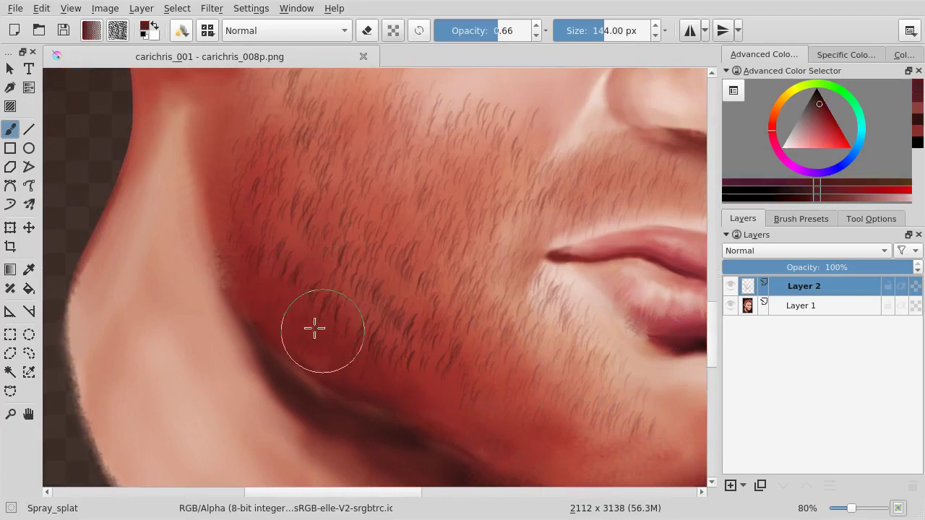
pyautogui.click(350, 322)
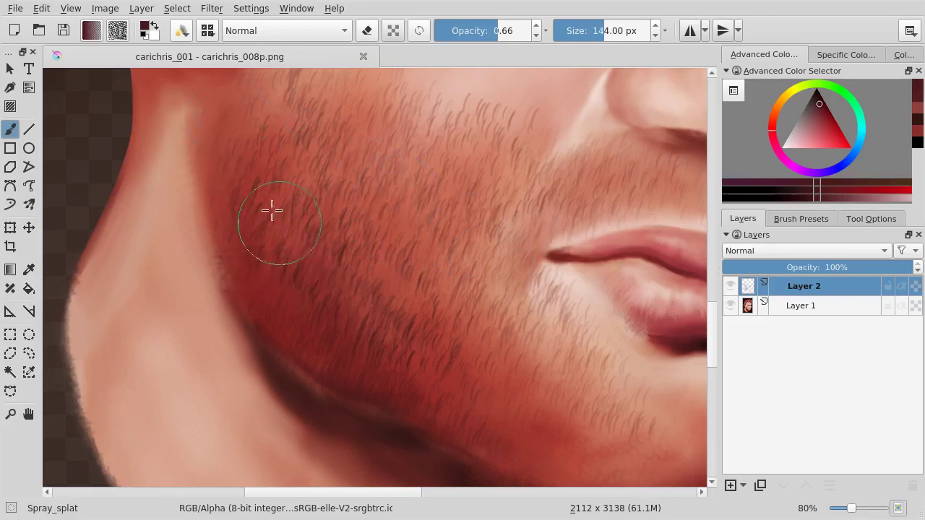
pyautogui.moveTo(350, 310); pyautogui.dragTo(282, 190)
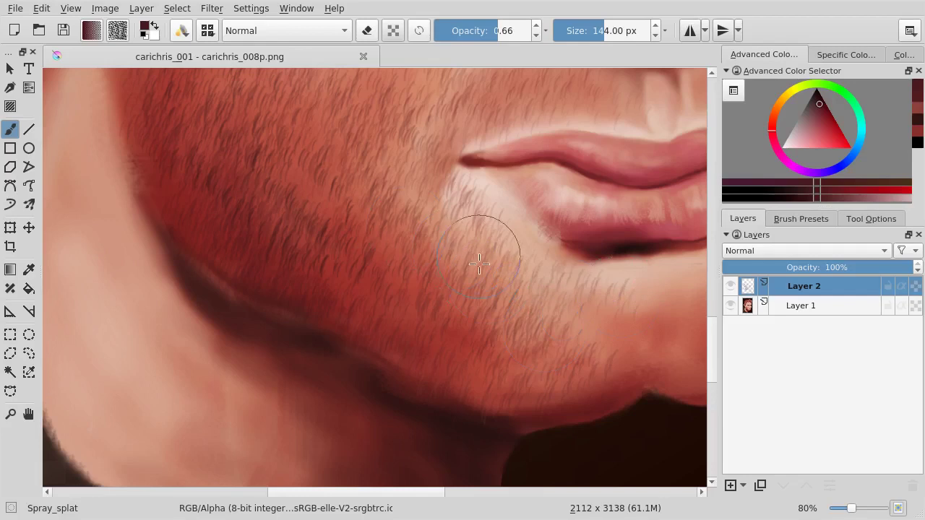
pyautogui.moveTo(483, 347); pyautogui.dragTo(343, 346)
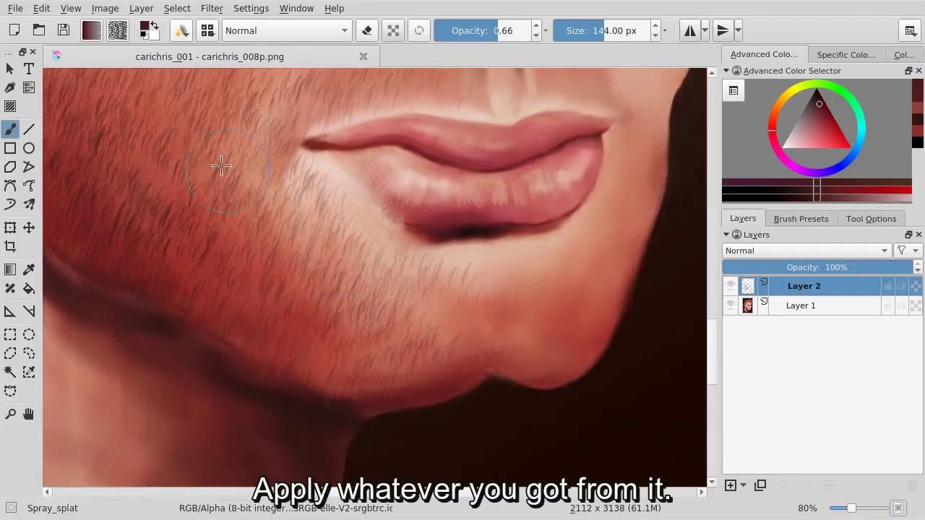
pyautogui.moveTo(339, 245); pyautogui.dragTo(455, 302)
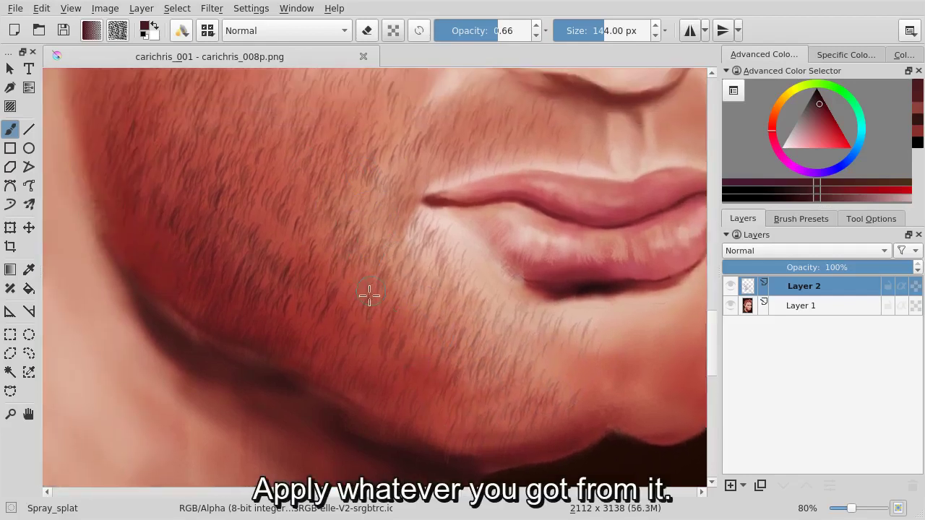
pyautogui.click(182, 31)
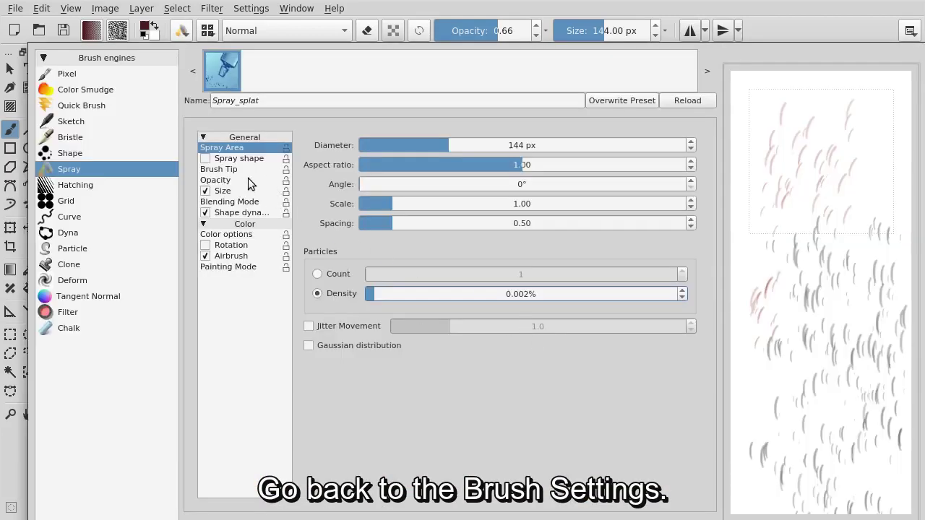
# Step: Set the tip rotation to 171°, test it, and paint a few strands on the right cheek
pyautogui.click(251, 169)
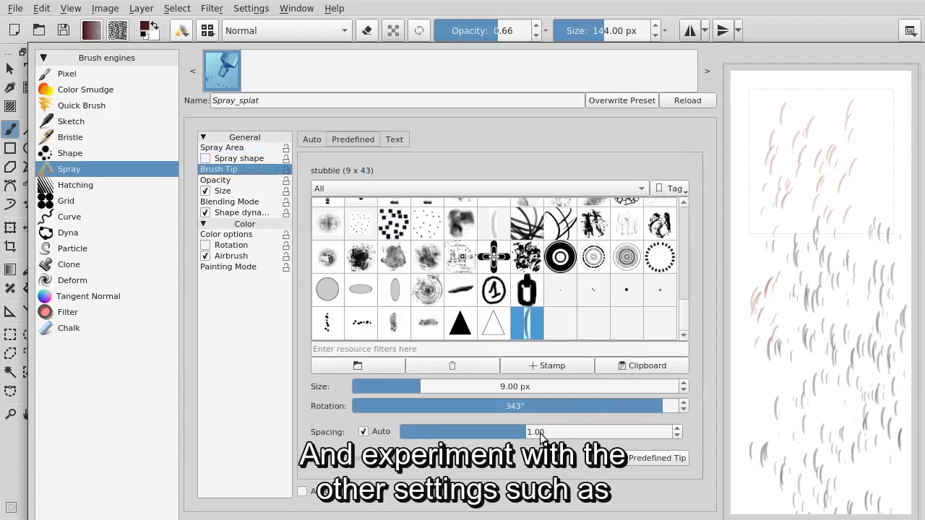
pyautogui.click(507, 406)
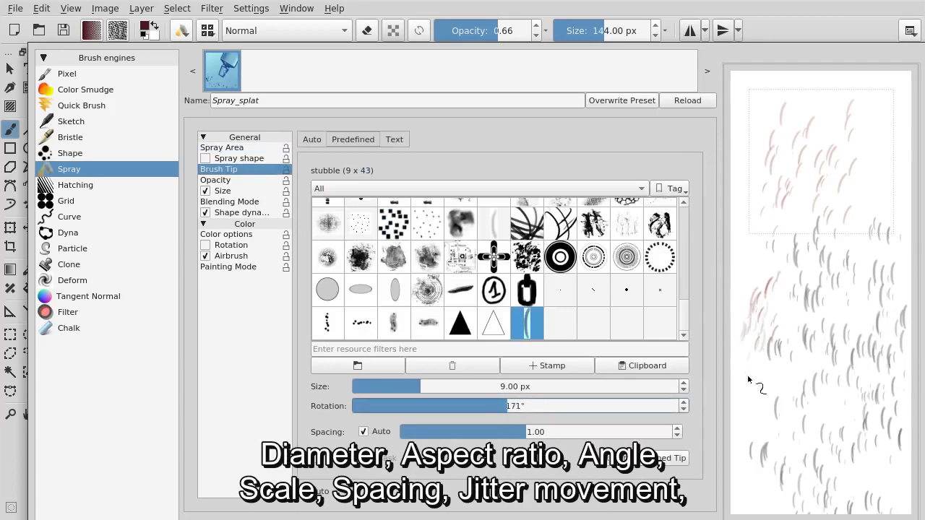
pyautogui.moveTo(778, 337)
pyautogui.mouseDown()
pyautogui.moveTo(782, 214)
pyautogui.moveTo(766, 239)
pyautogui.mouseUp()
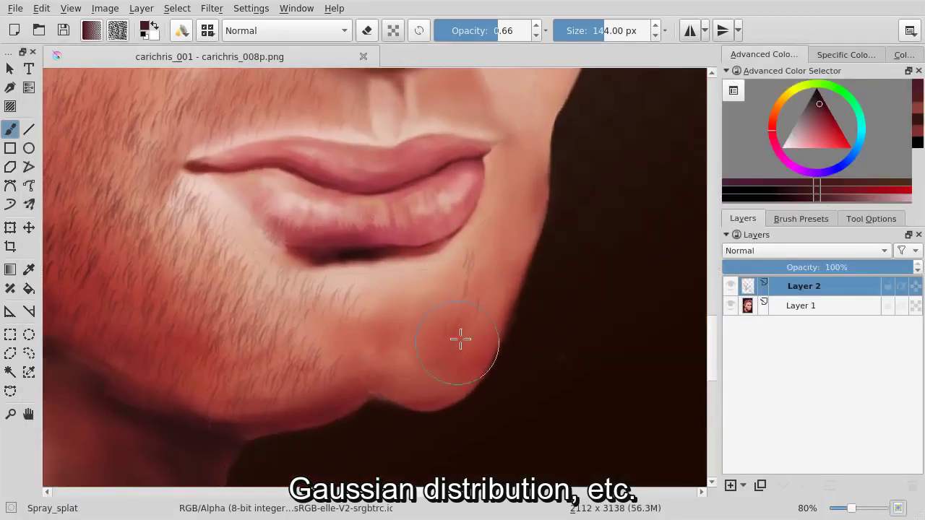
pyautogui.moveTo(498, 200); pyautogui.dragTo(499, 260)
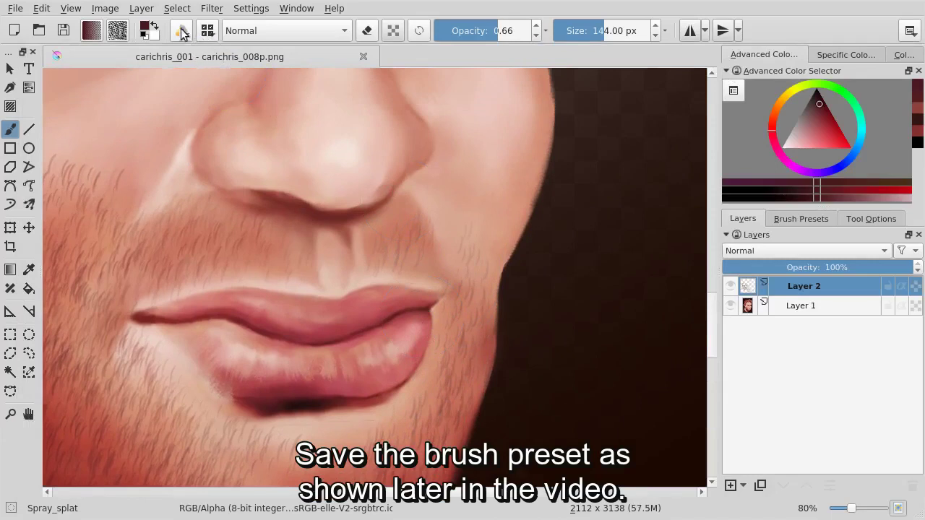
# Step: Retune the tip rotation to about 184° and clear the scratchpad test strokes
pyautogui.click(182, 32)
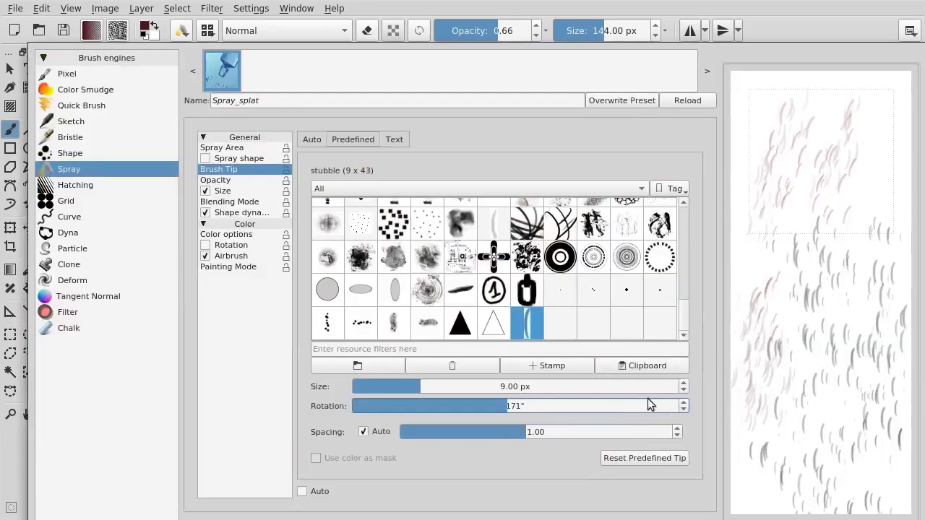
pyautogui.click(502, 406)
pyautogui.moveTo(772, 98)
pyautogui.mouseDown()
pyautogui.moveTo(819, 104)
pyautogui.moveTo(813, 117)
pyautogui.mouseUp()
pyautogui.click(523, 409)
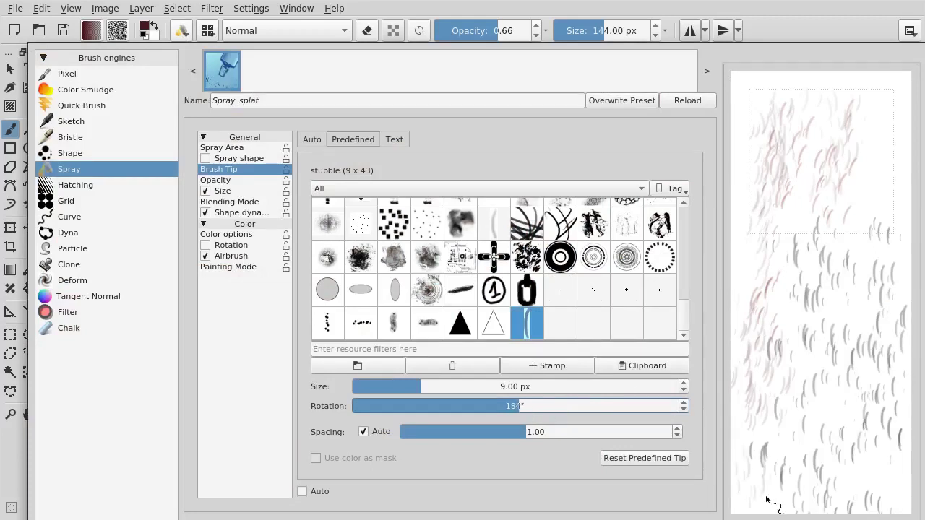
pyautogui.press('Delete')
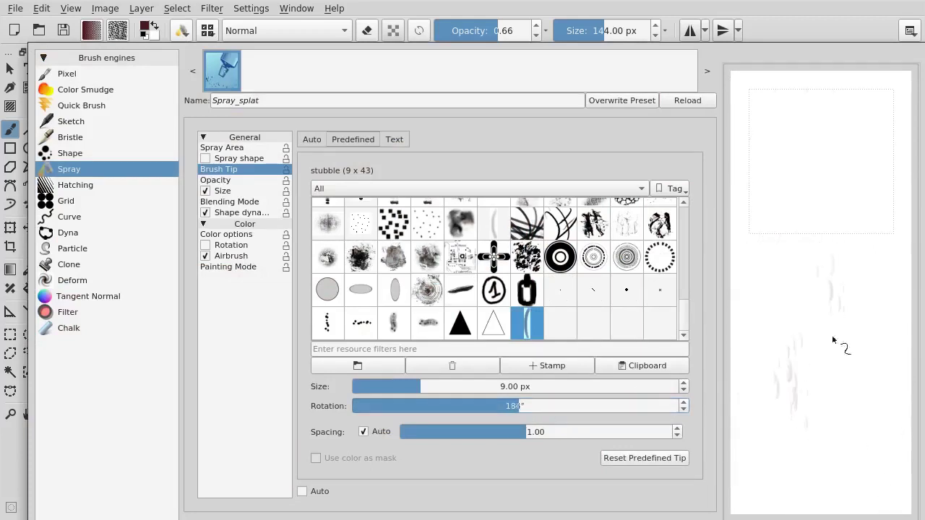
pyautogui.click(764, 27)
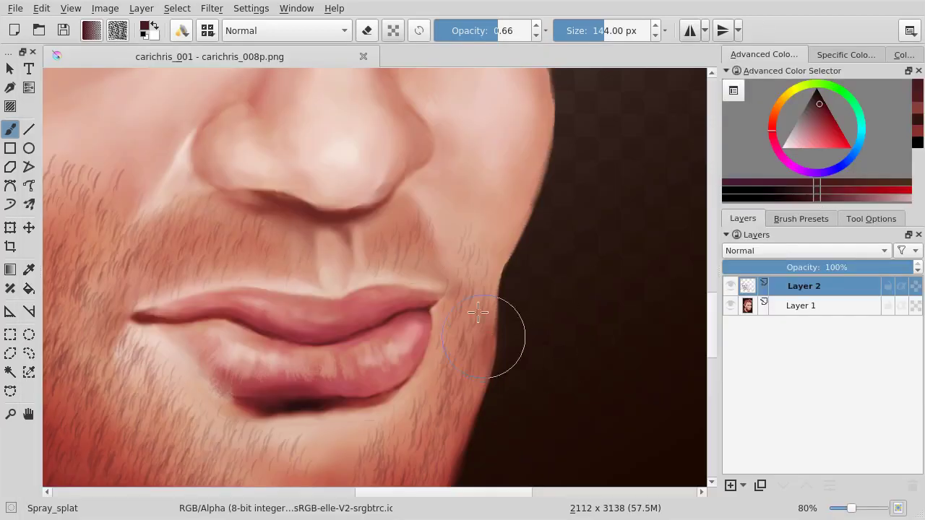
# Step: Spray stubble above the right lip corner and sample the dark shadow under the lower lip
pyautogui.moveTo(438, 241); pyautogui.dragTo(417, 225)
pyautogui.moveTo(388, 266); pyautogui.dragTo(448, 258)
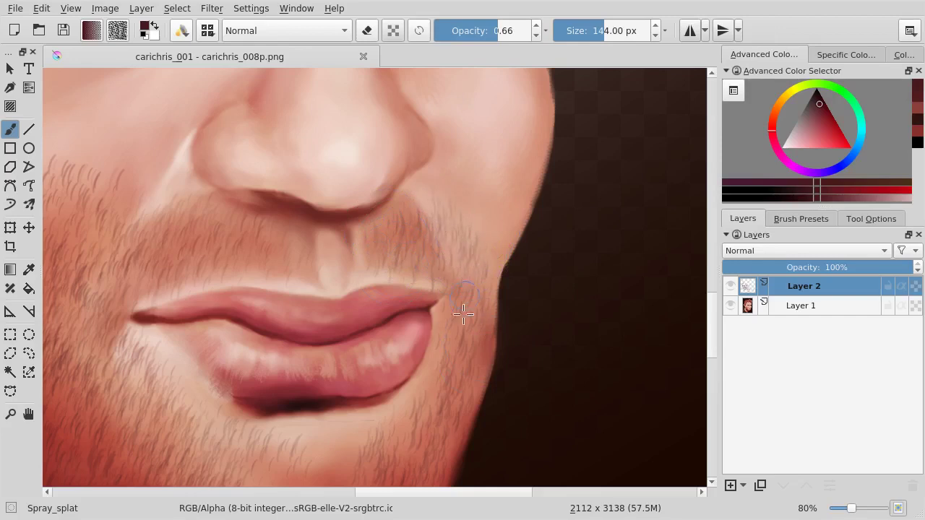
pyautogui.moveTo(471, 361); pyautogui.dragTo(537, 296)
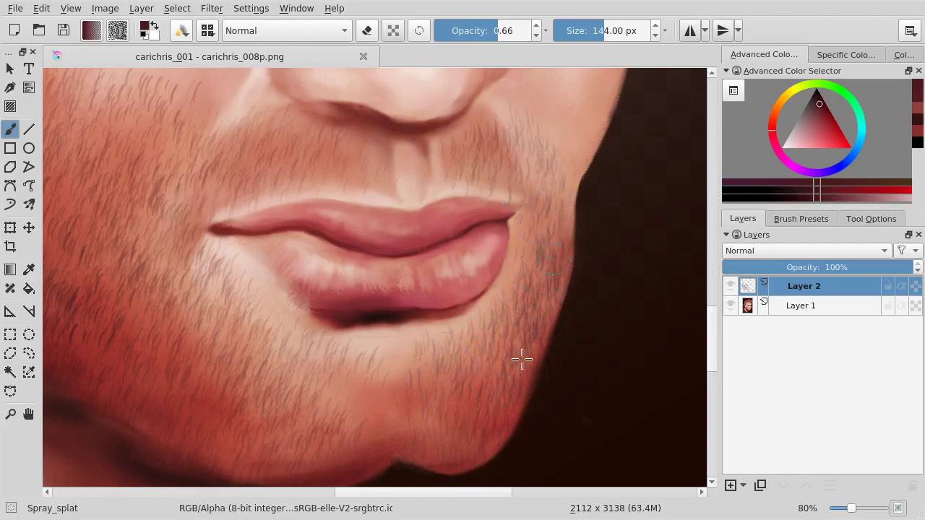
pyautogui.keyDown('ctrl'); pyautogui.click(372, 318); pyautogui.keyUp('ctrl')
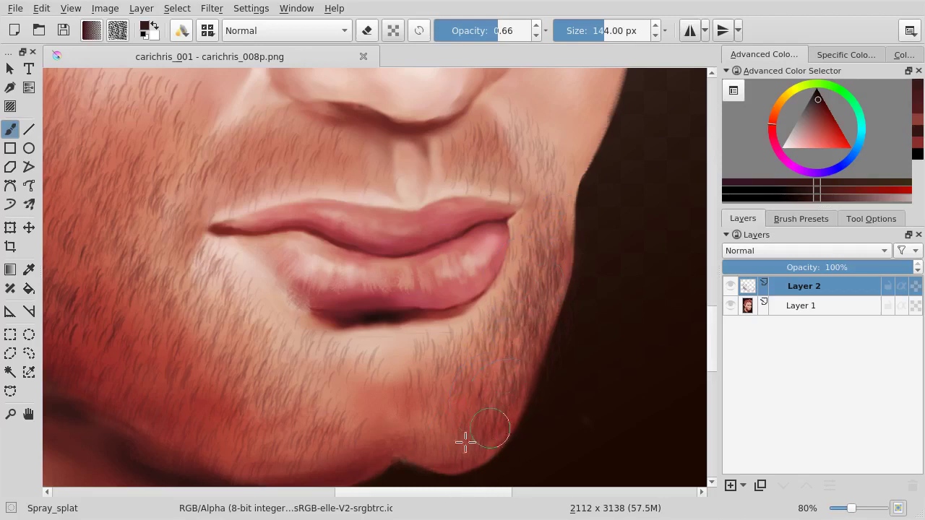
pyautogui.keyDown('ctrl'); pyautogui.scroll(1, 405, 356); pyautogui.keyUp('ctrl')
pyautogui.keyDown('ctrl'); pyautogui.scroll(1, 392, 351); pyautogui.keyUp('ctrl')
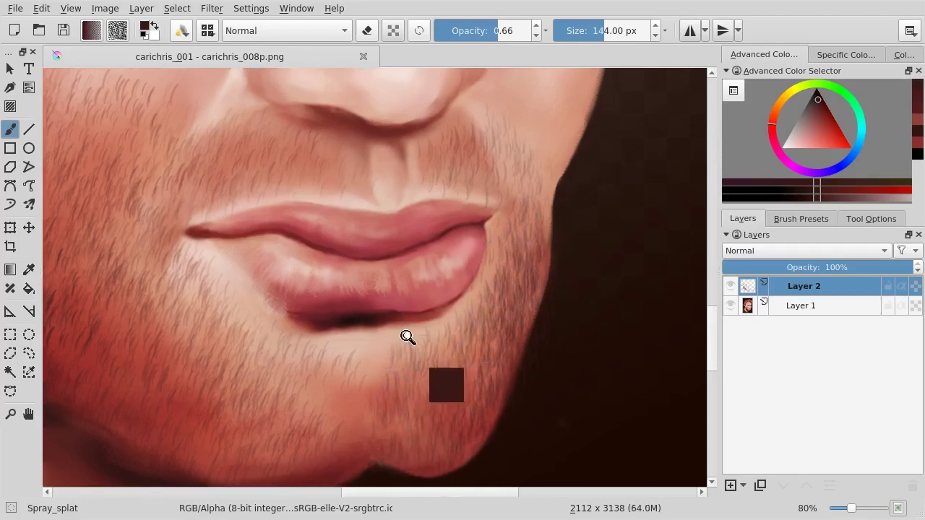
# Step: Sample a light pink skin tone, zoom in to 138%, and shrink the brush to 63 px
pyautogui.keyDown('ctrl'); pyautogui.scroll(1, 407, 341); pyautogui.keyUp('ctrl')
pyautogui.keyDown('ctrl'); pyautogui.click(204, 256); pyautogui.keyUp('ctrl')
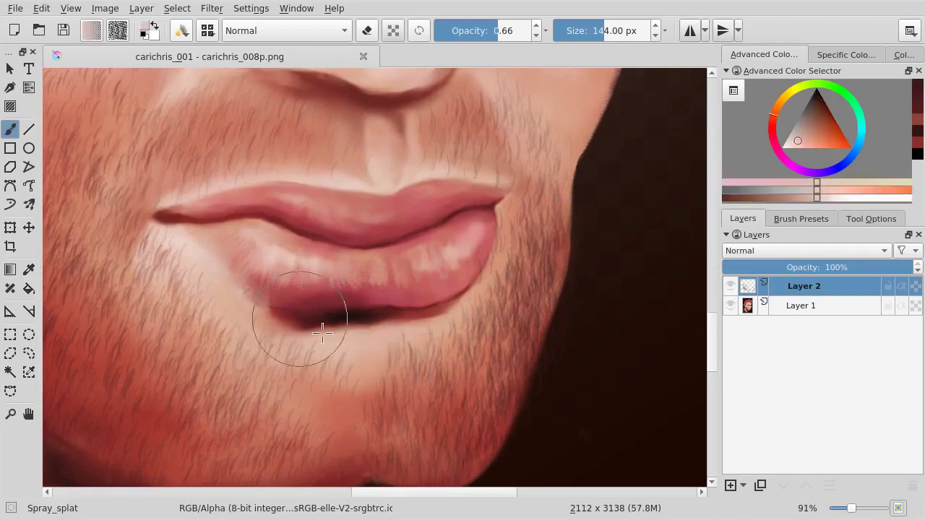
pyautogui.scroll(-3, 388, 305)
pyautogui.keyDown('ctrl'); pyautogui.scroll(1, 441, 326); pyautogui.keyUp('ctrl')
pyautogui.keyDown('ctrl'); pyautogui.scroll(1, 441, 326); pyautogui.keyUp('ctrl')
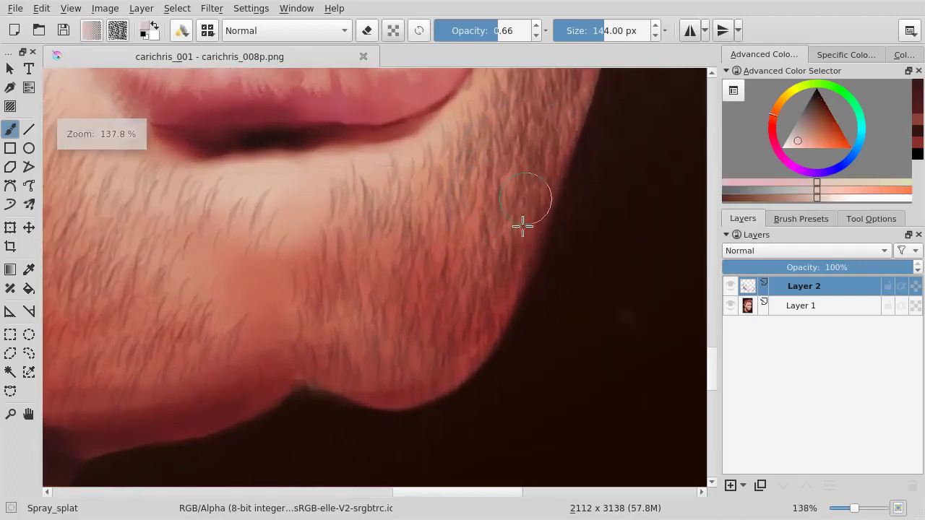
pyautogui.scroll(1, 471, 320)
pyautogui.keyDown('shift'); pyautogui.moveTo(444, 289); pyautogui.dragTo(452, 274); pyautogui.keyUp('shift')
# Step: Paint pale hairs along the jaw edge and across the chin
pyautogui.moveTo(496, 188); pyautogui.dragTo(435, 326)
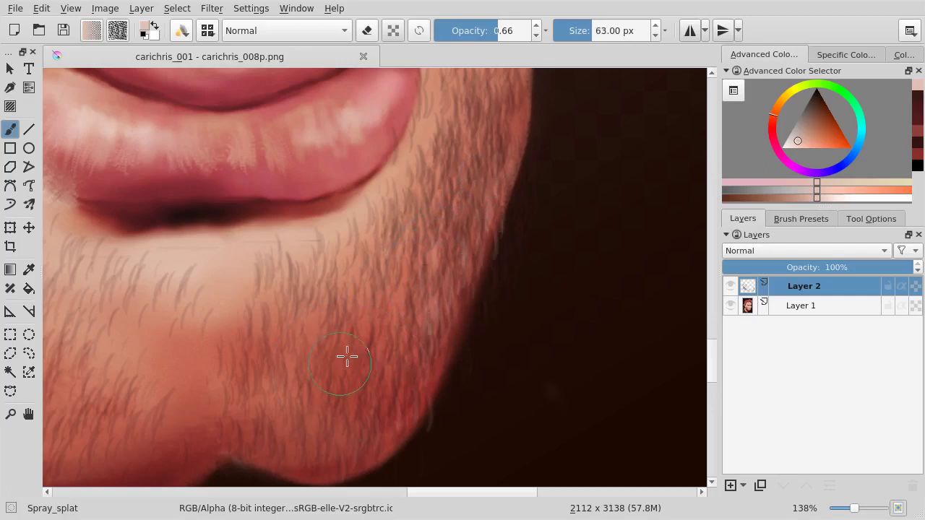
pyautogui.keyDown('ctrl'); pyautogui.moveTo(274, 235); pyautogui.dragTo(202, 234); pyautogui.keyUp('ctrl')
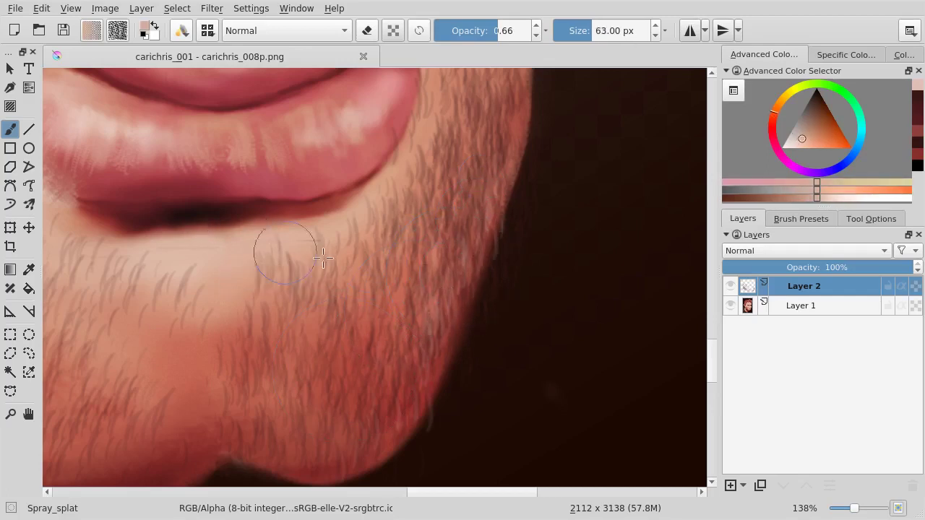
pyautogui.moveTo(487, 196); pyautogui.dragTo(424, 310)
pyautogui.moveTo(506, 130)
pyautogui.mouseDown()
pyautogui.moveTo(449, 268)
pyautogui.moveTo(458, 323)
pyautogui.mouseUp()
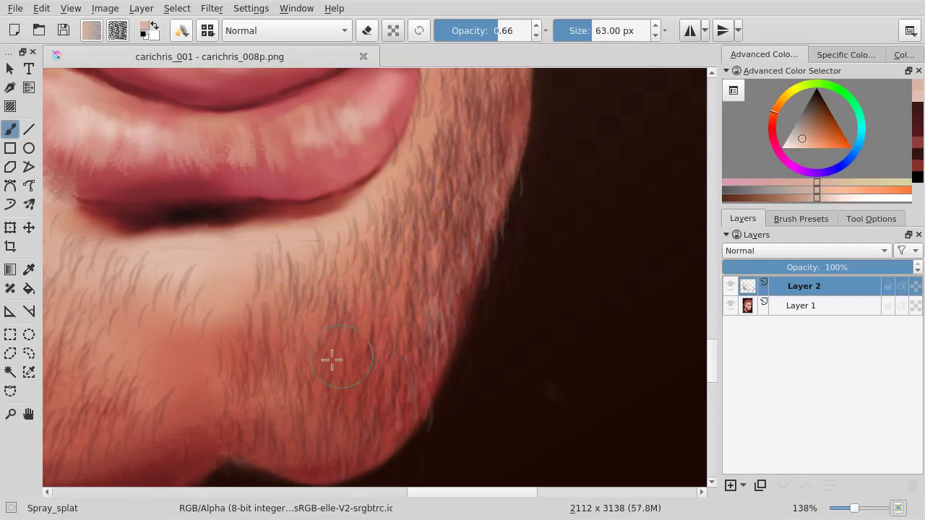
pyautogui.moveTo(420, 297); pyautogui.dragTo(514, 287)
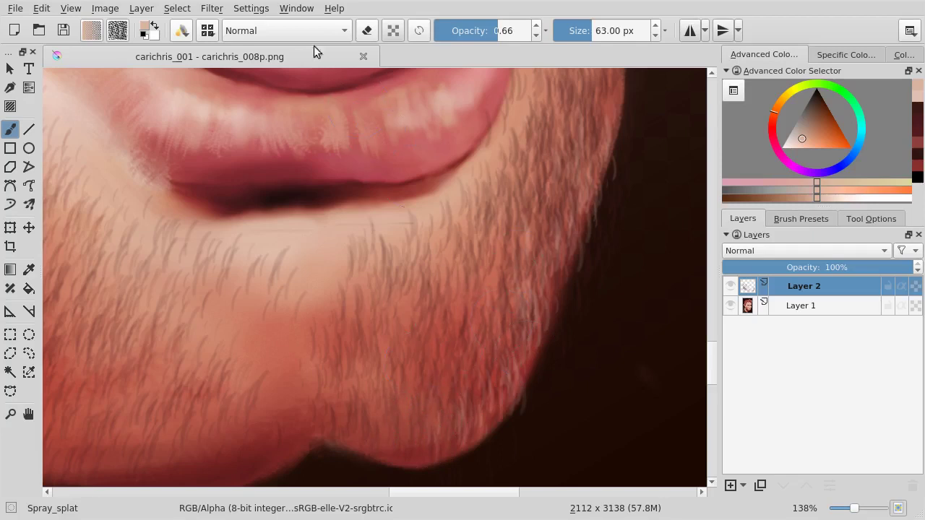
pyautogui.click(182, 30)
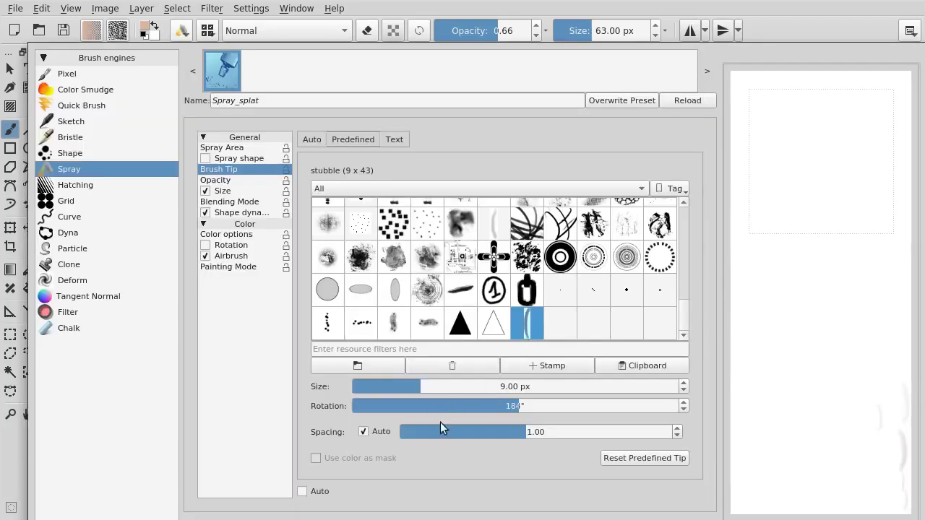
# Step: Rotate the stubble tip to about 352°, test it, and sample a dark lip red
pyautogui.moveTo(512, 410); pyautogui.dragTo(665, 406)
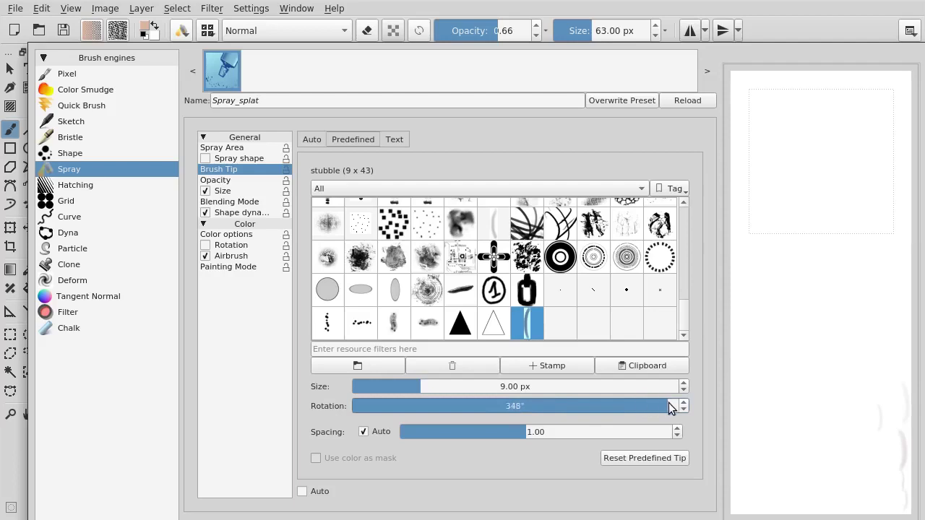
pyautogui.moveTo(817, 314); pyautogui.dragTo(792, 384)
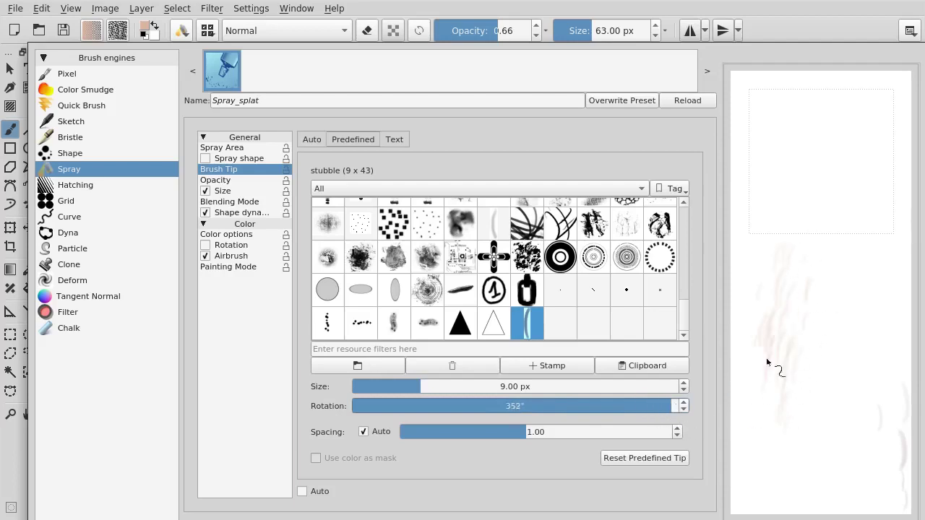
pyautogui.click(787, 35)
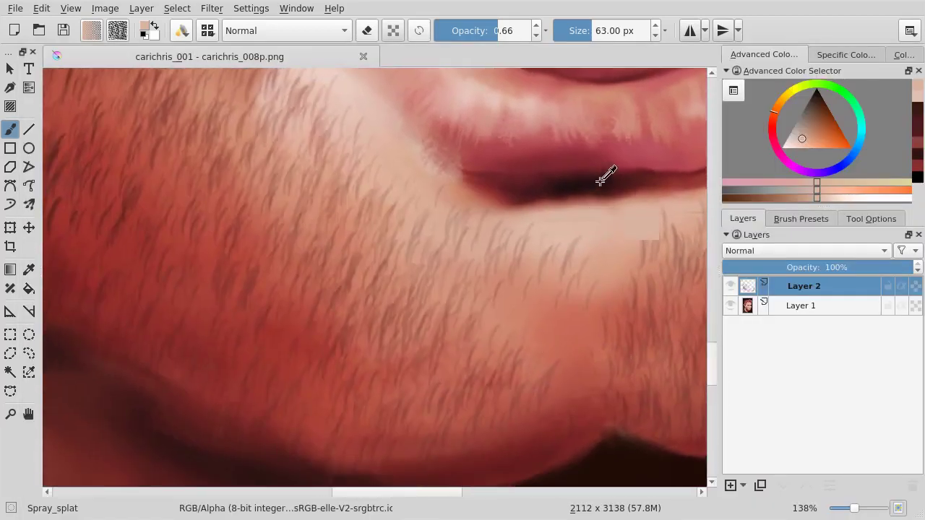
pyautogui.keyDown('ctrl'); pyautogui.click(600, 180); pyautogui.keyUp('ctrl')
# Step: Raise brush opacity to 1.00, pick a dark lip colour, and pan along the jawline
pyautogui.moveTo(557, 195); pyautogui.dragTo(630, 232)
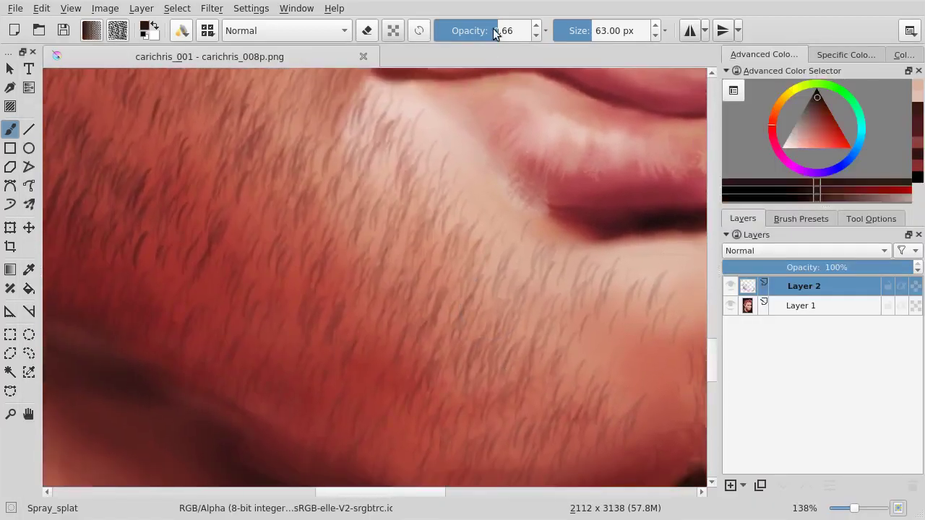
pyautogui.moveTo(496, 30); pyautogui.dragTo(547, 30)
pyautogui.scroll(-3, 275, 314)
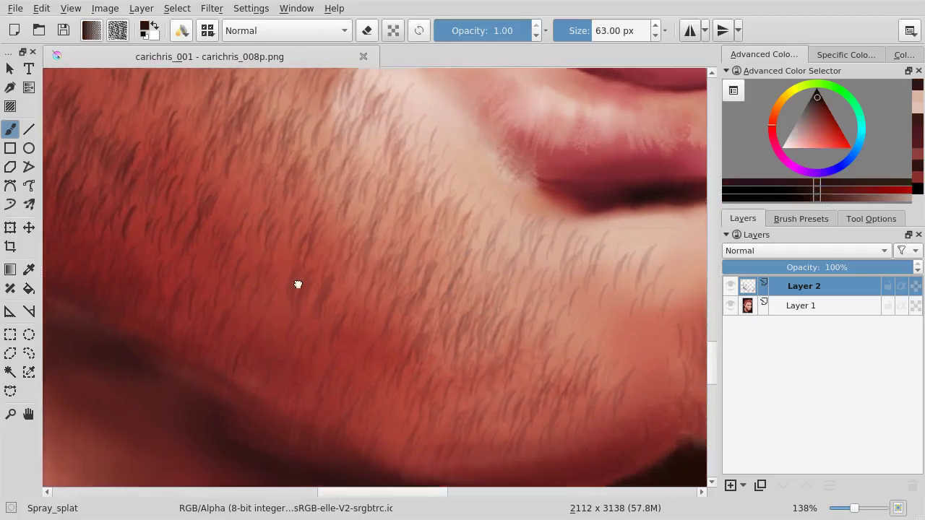
pyautogui.hscroll(-2, 217, 261)
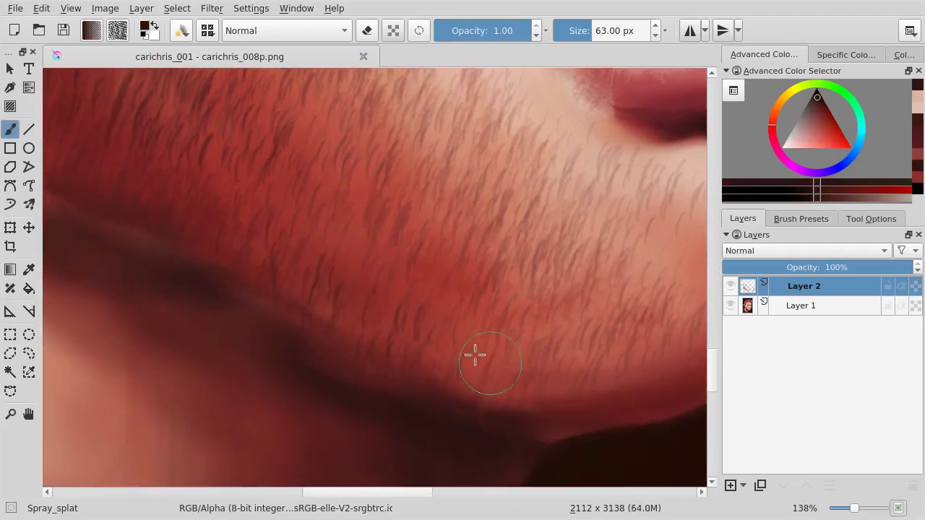
pyautogui.moveTo(475, 355); pyautogui.dragTo(559, 412)
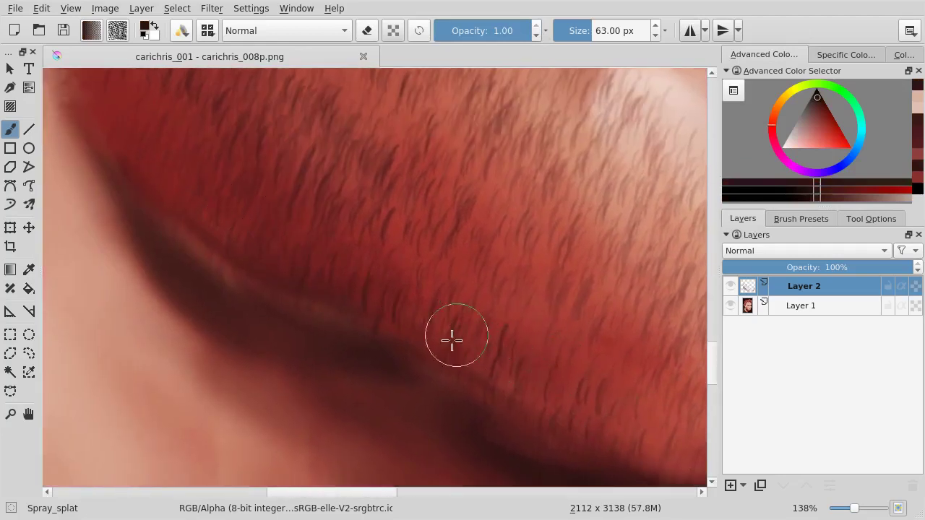
pyautogui.moveTo(450, 337); pyautogui.dragTo(311, 236)
pyautogui.moveTo(533, 316)
pyautogui.mouseDown()
pyautogui.moveTo(205, 302)
pyautogui.moveTo(199, 288)
pyautogui.mouseUp()
# Step: Try light-toned hairs along the jawline twice, undoing both attempts
pyautogui.keyDown('ctrl'); pyautogui.click(469, 139); pyautogui.keyUp('ctrl')
pyautogui.moveTo(361, 289)
pyautogui.mouseDown()
pyautogui.moveTo(408, 304)
pyautogui.moveTo(243, 210)
pyautogui.mouseUp()
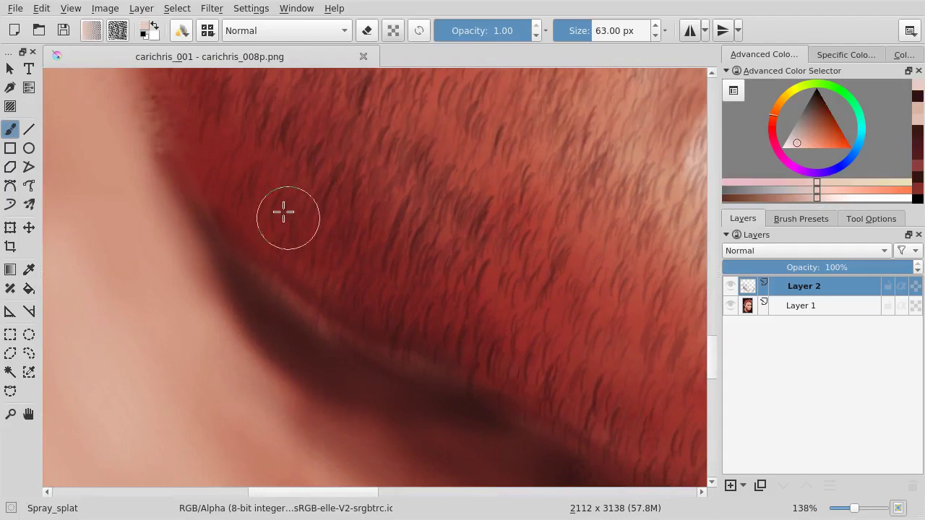
pyautogui.moveTo(293, 230); pyautogui.dragTo(462, 352)
pyautogui.keyDown('ctrl'); pyautogui.click(329, 250); pyautogui.keyUp('ctrl')
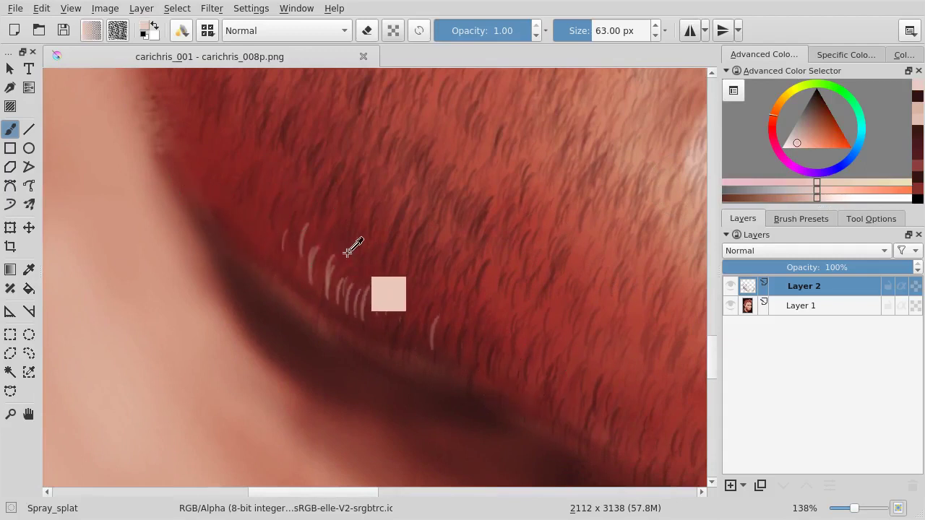
pyautogui.hotkey('ctrl', 'z')
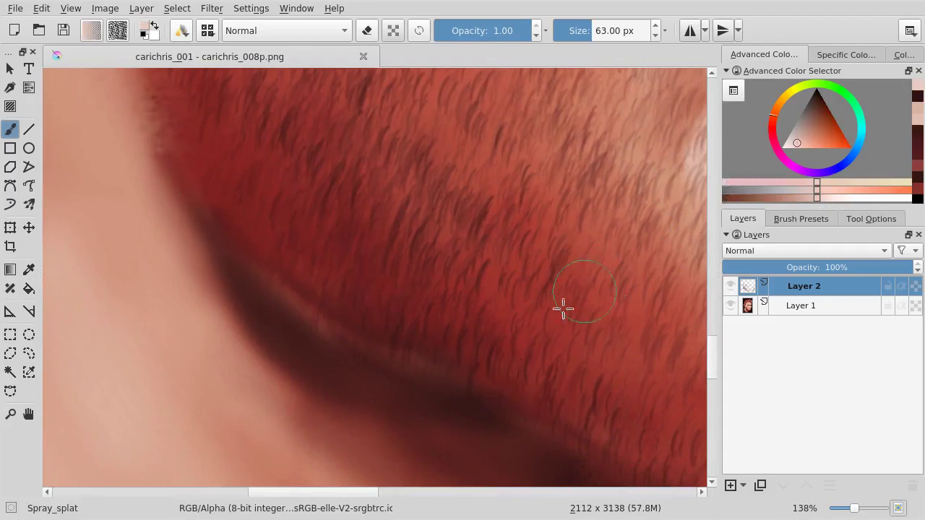
pyautogui.moveTo(563, 309); pyautogui.dragTo(413, 330)
pyautogui.keyDown('ctrl'); pyautogui.click(600, 161); pyautogui.keyUp('ctrl')
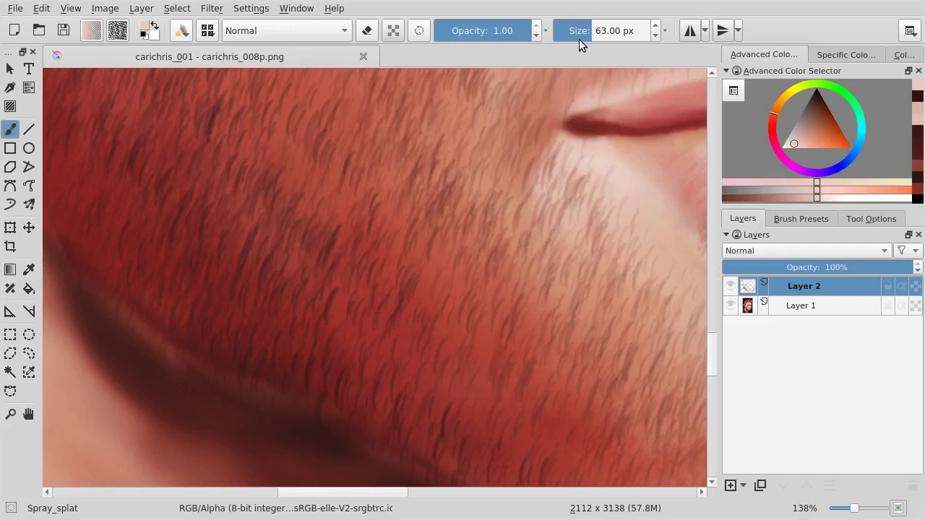
pyautogui.moveTo(210, 345); pyautogui.dragTo(318, 394)
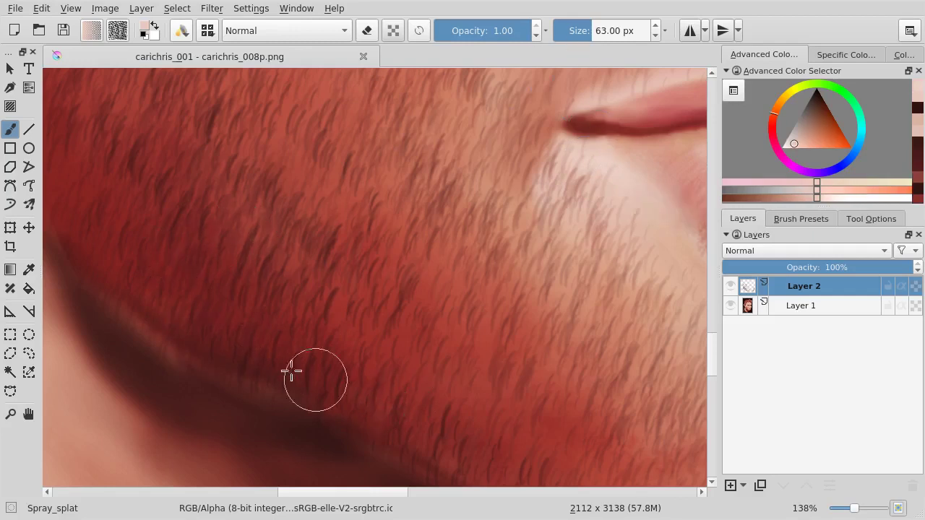
pyautogui.keyDown('ctrl'); pyautogui.click(388, 205); pyautogui.keyUp('ctrl')
pyautogui.hotkey('ctrl', 'z')
# Step: Paint faint light hairs along the jawline at 0.72 opacity, then enlarge the brush to 147 px
pyautogui.moveTo(519, 40); pyautogui.dragTo(506, 33)
pyautogui.moveTo(145, 326)
pyautogui.mouseDown()
pyautogui.moveTo(337, 378)
pyautogui.moveTo(475, 432)
pyautogui.moveTo(295, 229)
pyautogui.mouseUp()
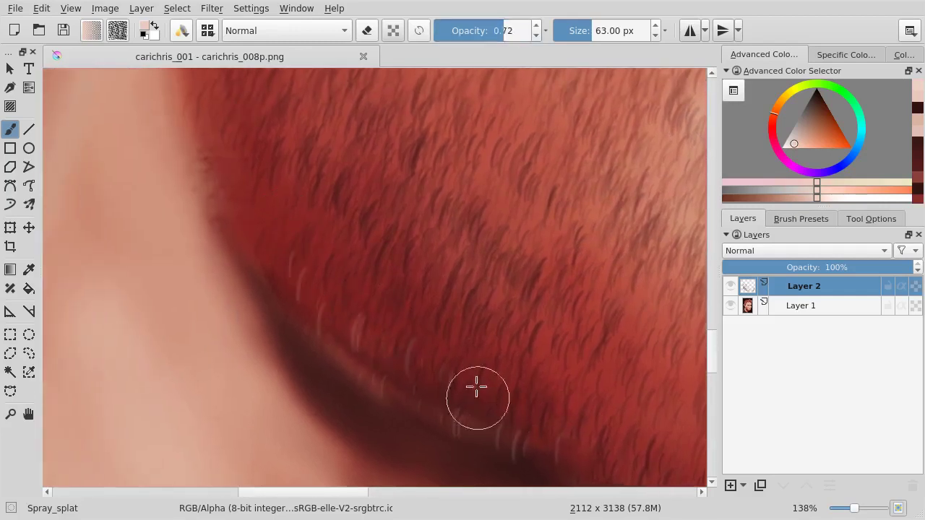
pyautogui.moveTo(454, 388); pyautogui.dragTo(202, 191)
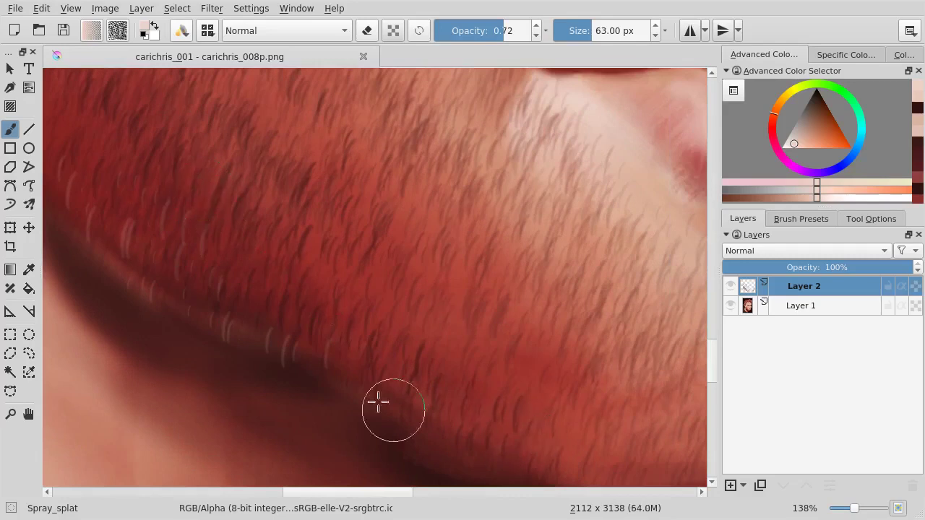
pyautogui.moveTo(443, 394)
pyautogui.mouseDown()
pyautogui.moveTo(272, 301)
pyautogui.moveTo(380, 361)
pyautogui.mouseUp()
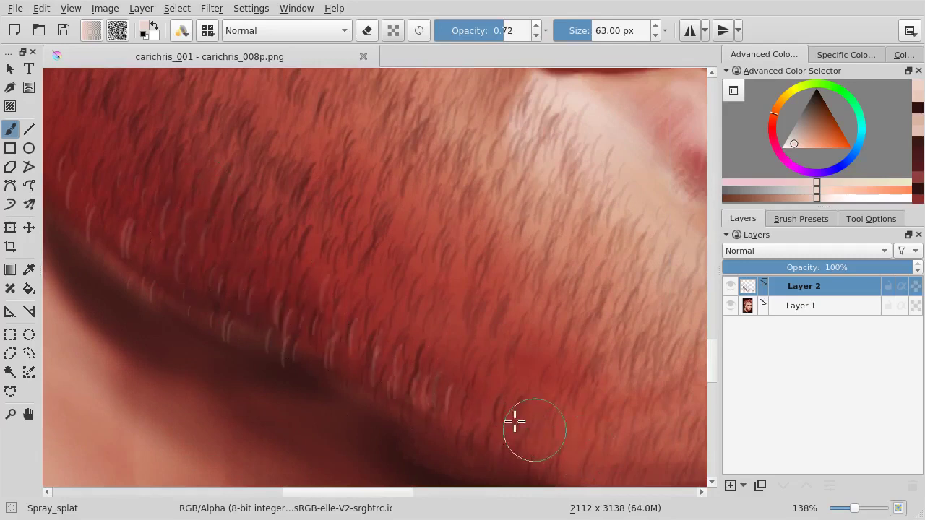
pyautogui.scroll(-3, 344, 355)
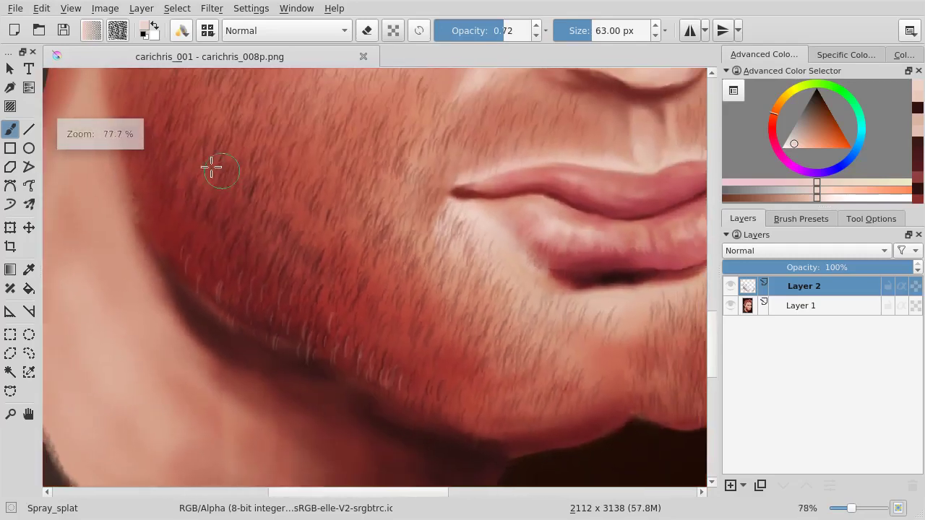
pyautogui.press(']')
pyautogui.press(']')
pyautogui.press(']')
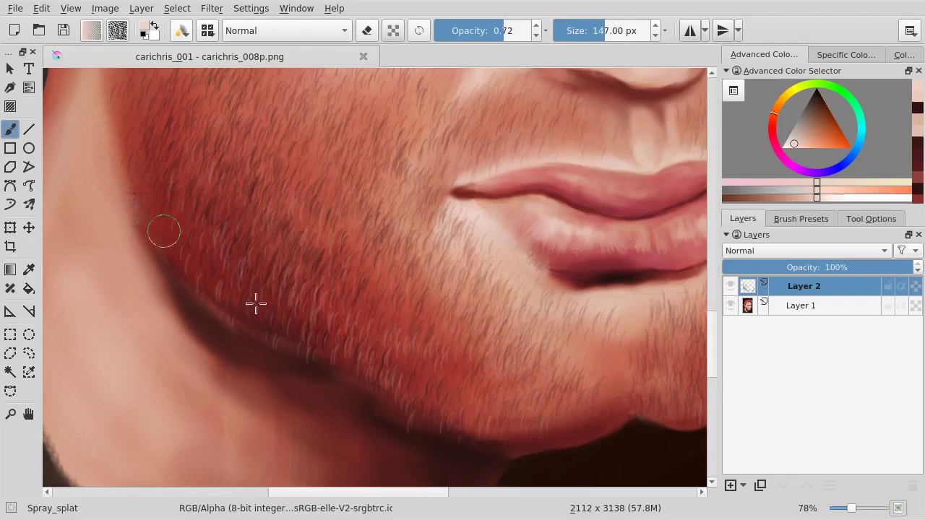
# Step: Sample a dark red-brown and spray denser stubble across the lower cheek and jaw
pyautogui.moveTo(303, 330); pyautogui.dragTo(274, 355)
pyautogui.keyDown('ctrl'); pyautogui.click(578, 318); pyautogui.keyUp('ctrl')
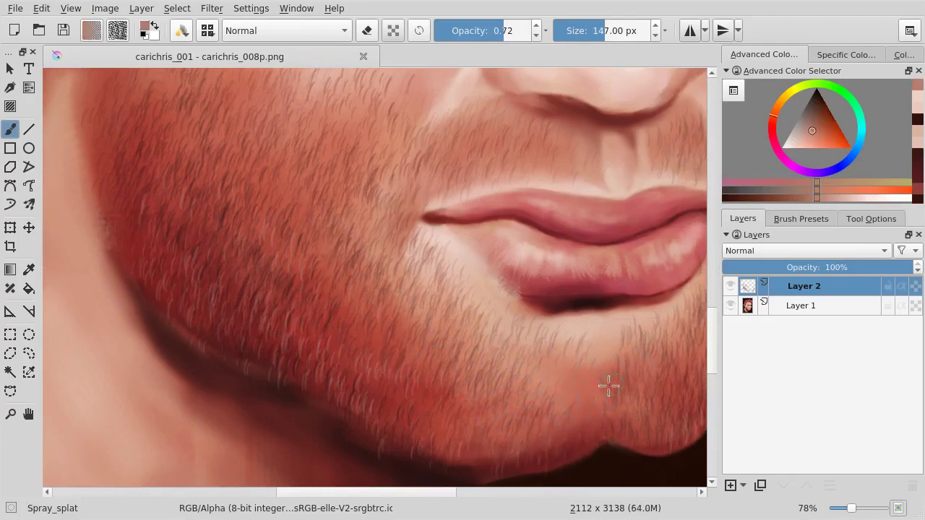
pyautogui.keyDown('ctrl'); pyautogui.click(574, 303); pyautogui.keyUp('ctrl')
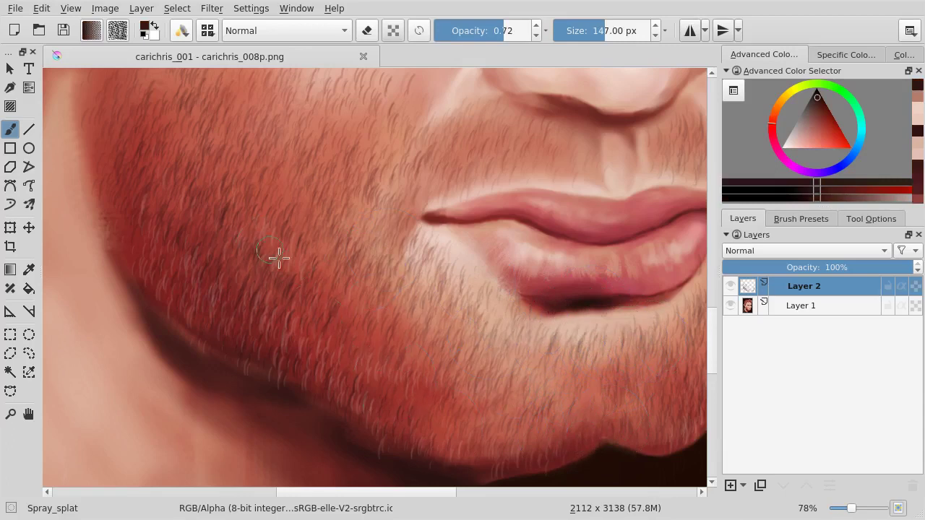
pyautogui.moveTo(408, 376); pyautogui.dragTo(502, 415)
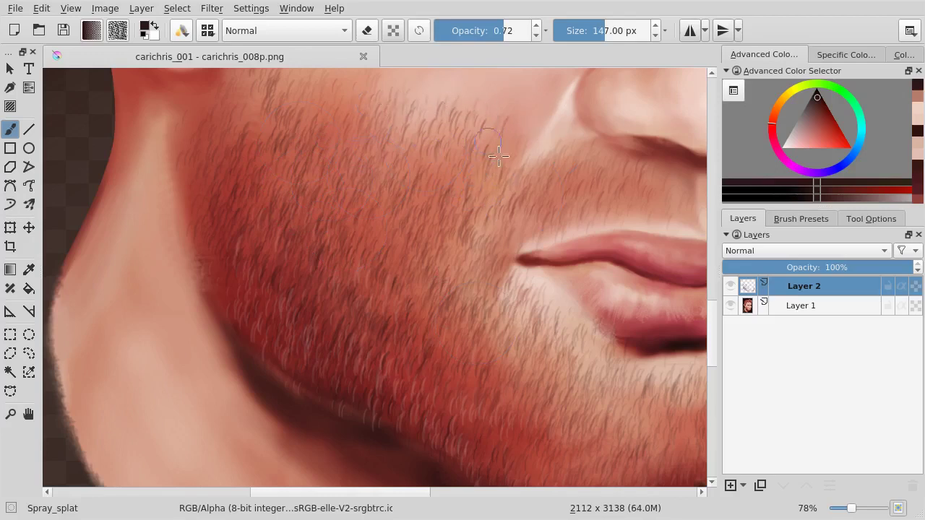
pyautogui.moveTo(480, 188); pyautogui.dragTo(461, 316)
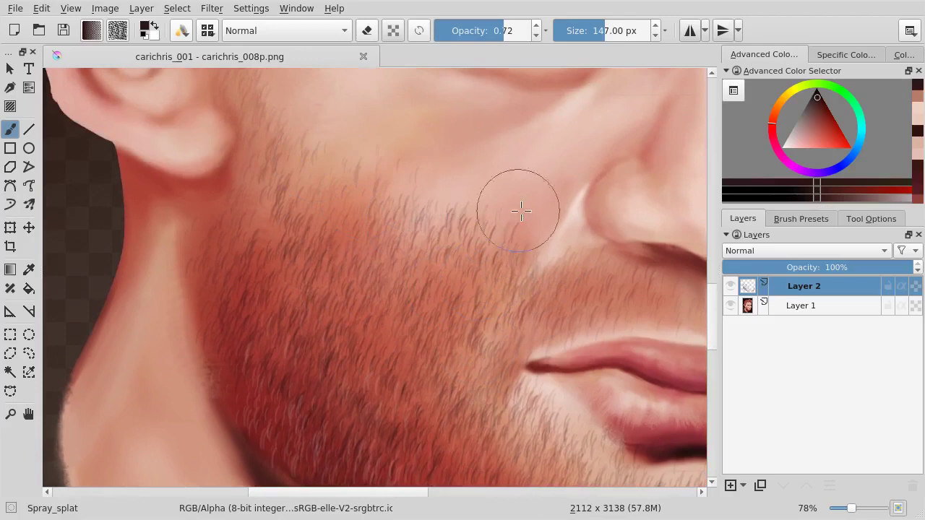
pyautogui.rightClick(461, 174)
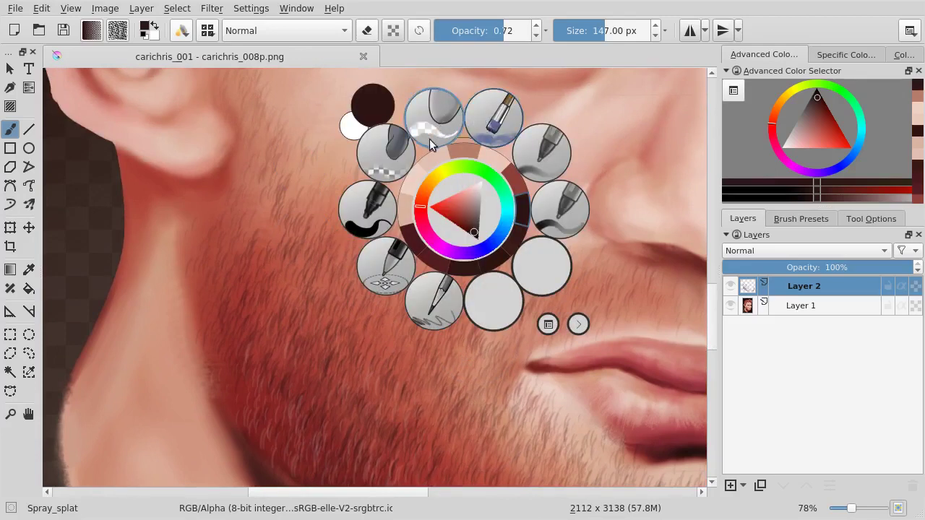
# Step: Switch to the Eraser_soft preset and enlarge it to 115.60 px
pyautogui.click(429, 139)
pyautogui.rightClick(403, 163)
pyautogui.click(367, 124)
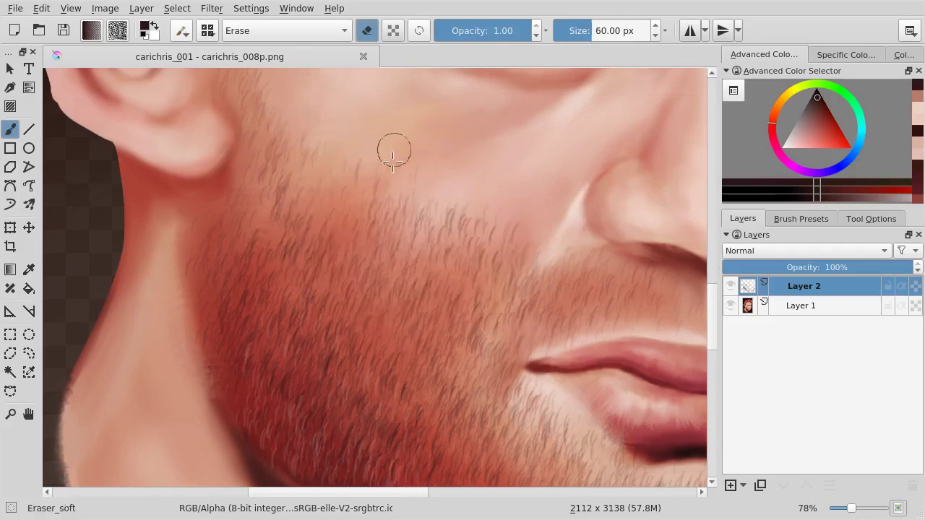
pyautogui.moveTo(412, 185); pyautogui.dragTo(439, 165)
# Step: Erase stray cheek stubble and soften its edge below the ear, then zoom out to the face
pyautogui.moveTo(456, 208)
pyautogui.mouseDown()
pyautogui.moveTo(487, 221)
pyautogui.moveTo(489, 209)
pyautogui.moveTo(522, 248)
pyautogui.moveTo(511, 198)
pyautogui.moveTo(503, 238)
pyautogui.moveTo(608, 265)
pyautogui.mouseUp()
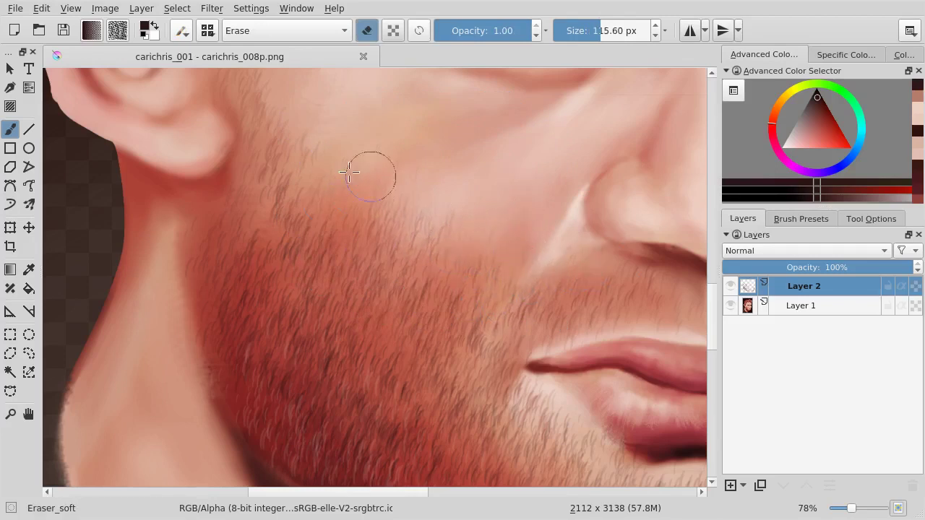
pyautogui.moveTo(266, 100)
pyautogui.mouseDown()
pyautogui.moveTo(314, 138)
pyautogui.moveTo(310, 200)
pyautogui.moveTo(341, 172)
pyautogui.mouseUp()
pyautogui.scroll(-2, 351, 403)
pyautogui.scroll(-2, 383, 398)
pyautogui.moveTo(383, 398)
pyautogui.mouseDown()
pyautogui.moveTo(324, 312)
pyautogui.moveTo(362, 350)
pyautogui.moveTo(349, 398)
pyautogui.moveTo(369, 328)
pyautogui.mouseUp()
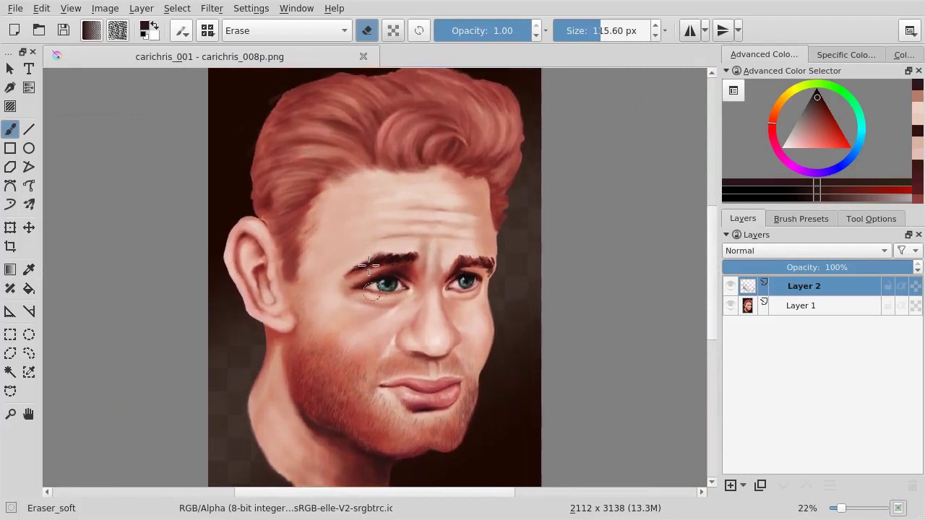
pyautogui.click(183, 32)
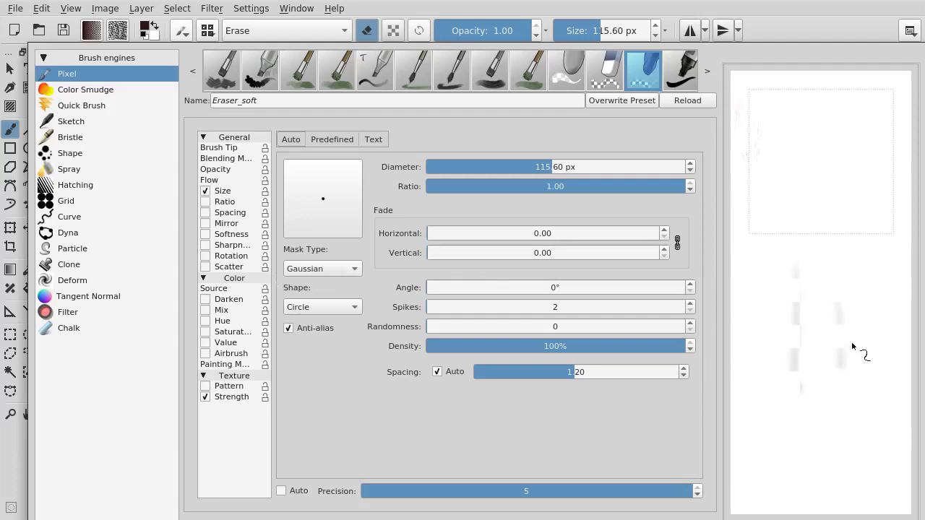
# Step: Switch the brush editor back to the Spray engine with the stubble preset and test it on the scratchpad
pyautogui.click(777, 29)
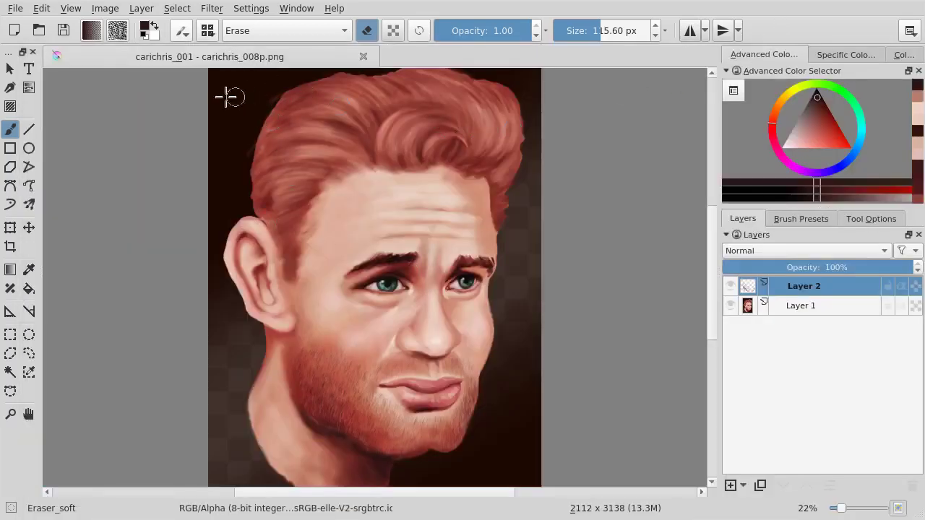
pyautogui.click(182, 32)
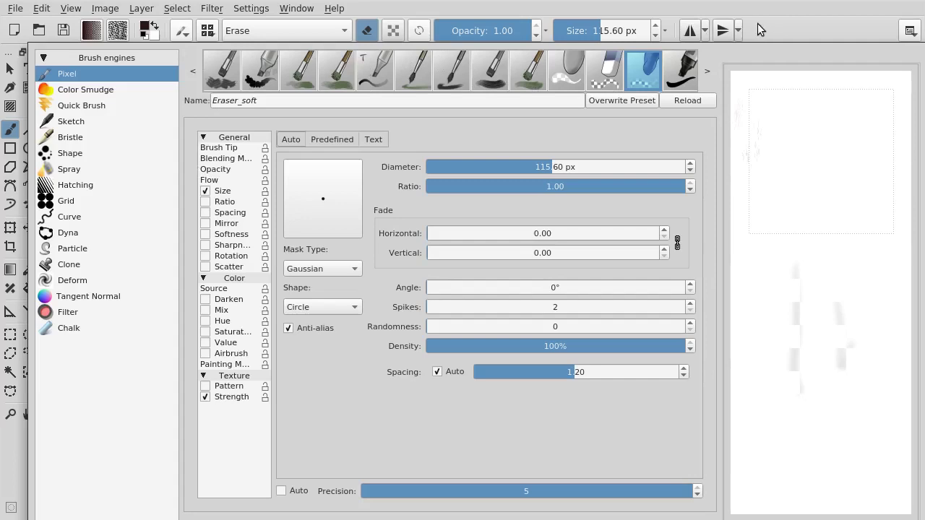
pyautogui.click(90, 169)
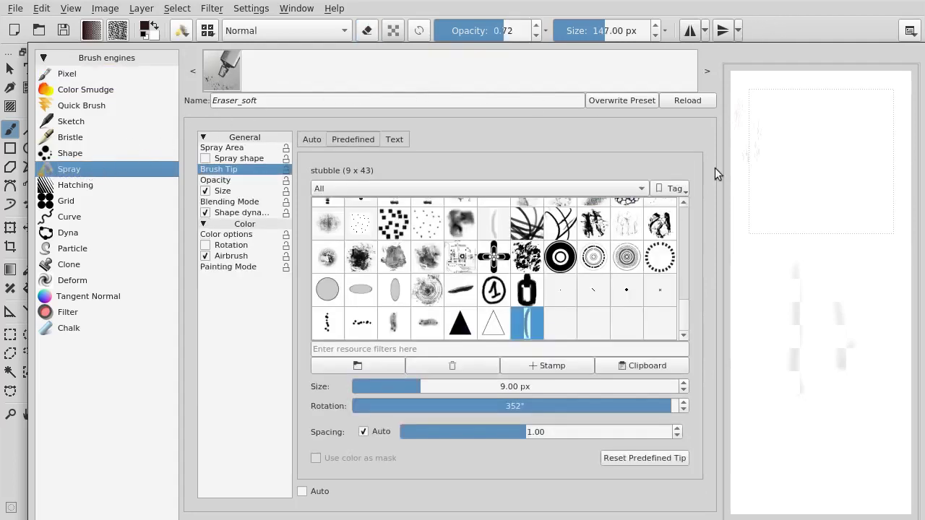
pyautogui.click(232, 81)
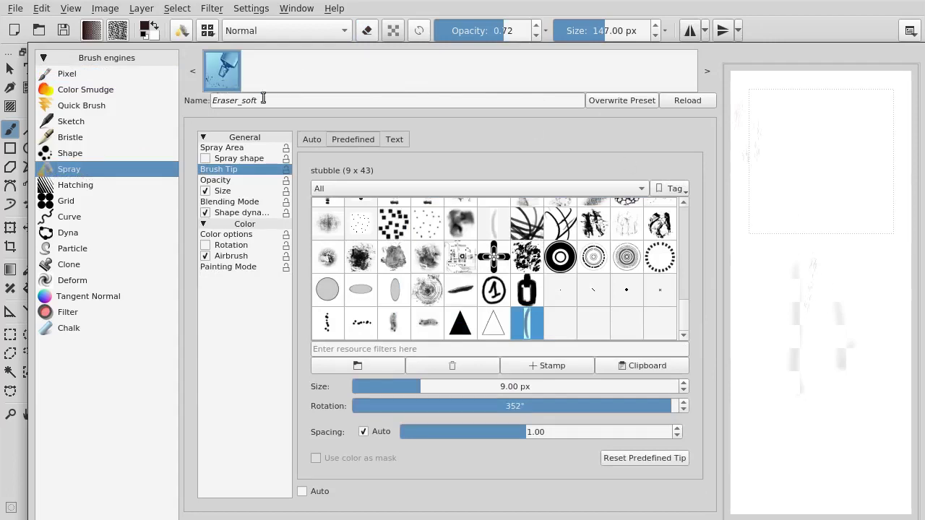
pyautogui.moveTo(841, 359); pyautogui.dragTo(811, 358)
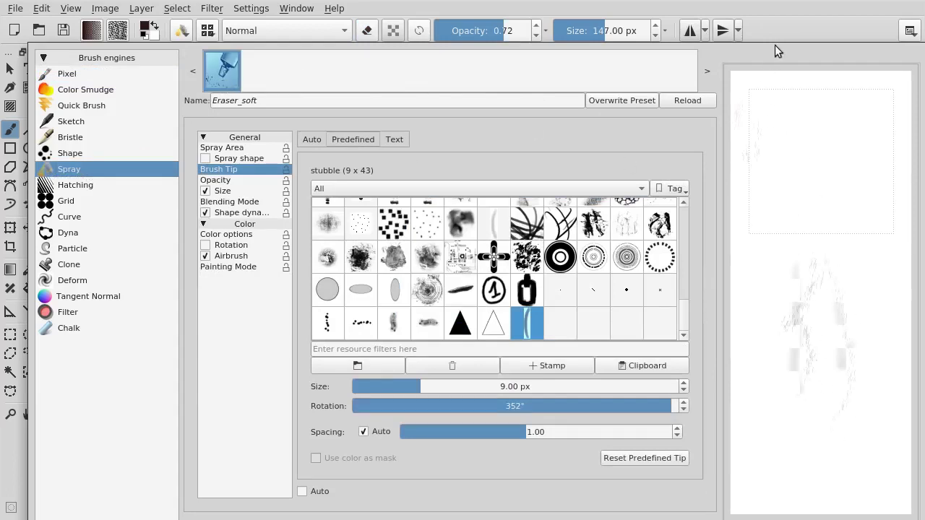
pyautogui.click(795, 30)
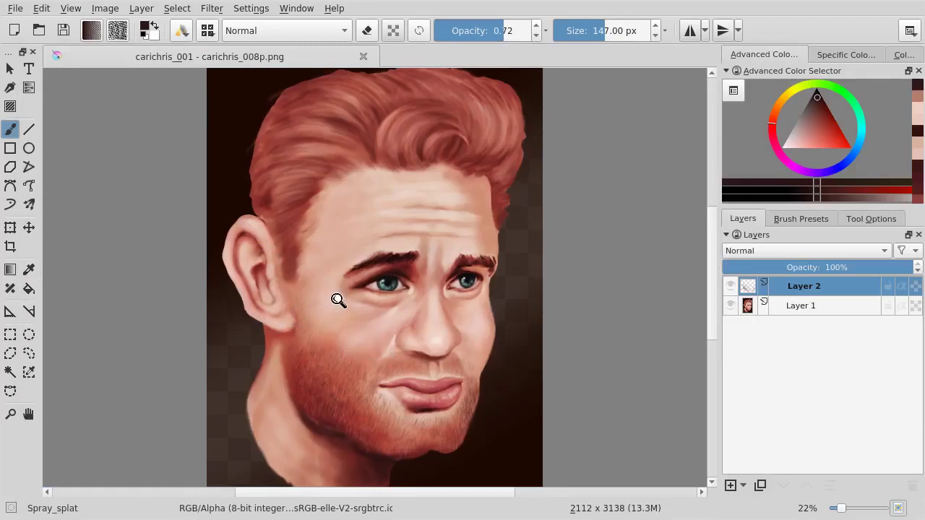
# Step: Paint a fresh preset icon and save the stubble spray brush as preset Spray_splat_1
pyautogui.moveTo(339, 301); pyautogui.dragTo(340, 302)
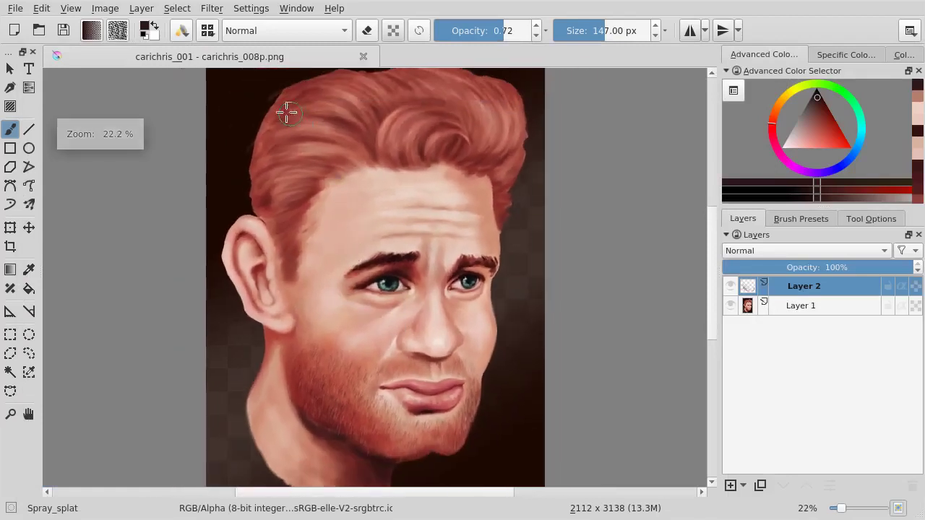
pyautogui.click(181, 32)
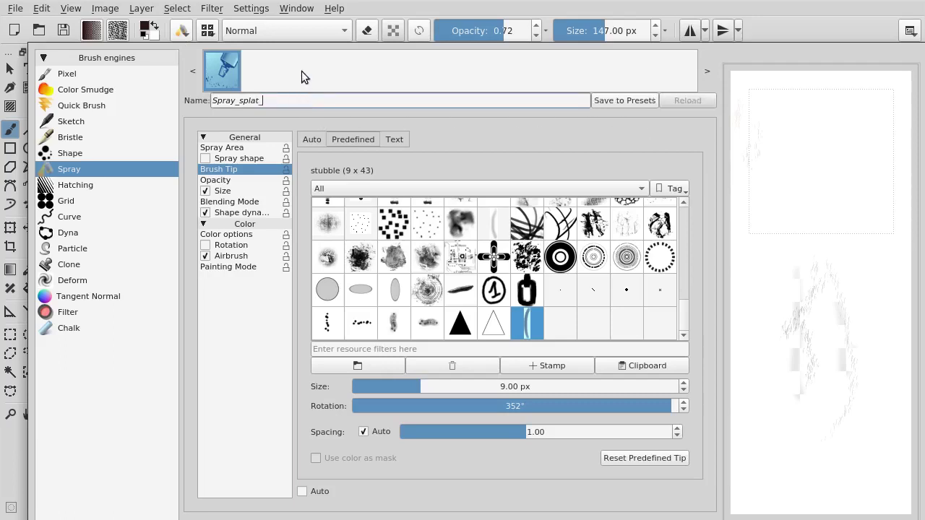
pyautogui.write('1')
pyautogui.click(789, 516)
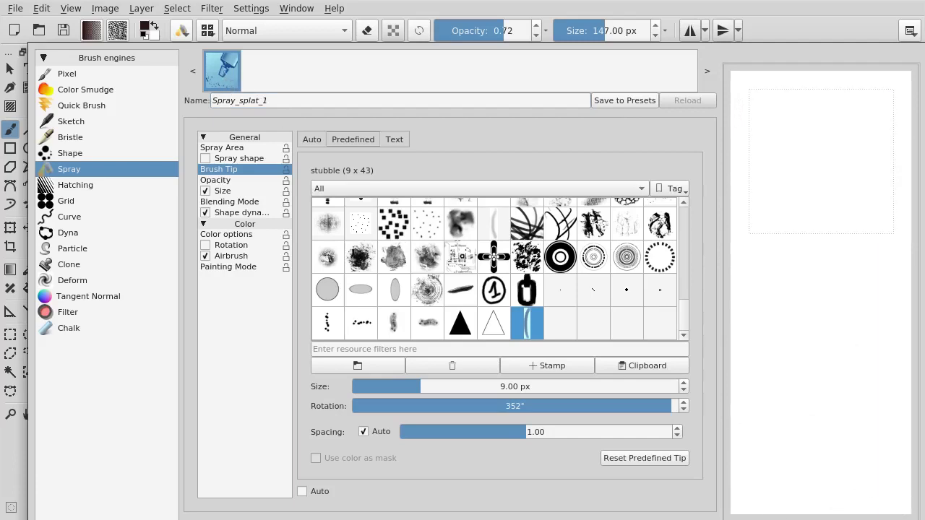
pyautogui.click(888, 518)
pyautogui.moveTo(818, 148)
pyautogui.mouseDown()
pyautogui.moveTo(848, 195)
pyautogui.moveTo(777, 189)
pyautogui.moveTo(821, 166)
pyautogui.moveTo(818, 196)
pyautogui.moveTo(819, 154)
pyautogui.moveTo(843, 118)
pyautogui.moveTo(846, 173)
pyautogui.mouseUp()
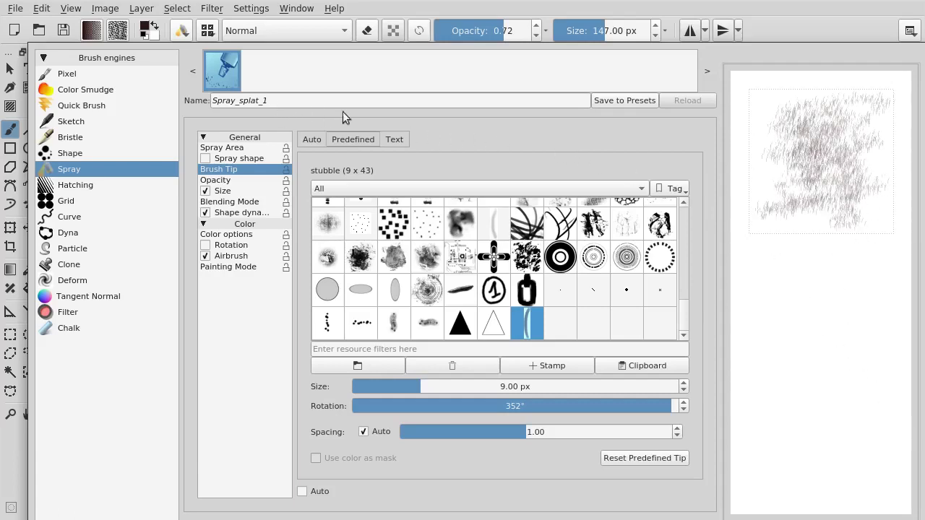
pyautogui.click(619, 101)
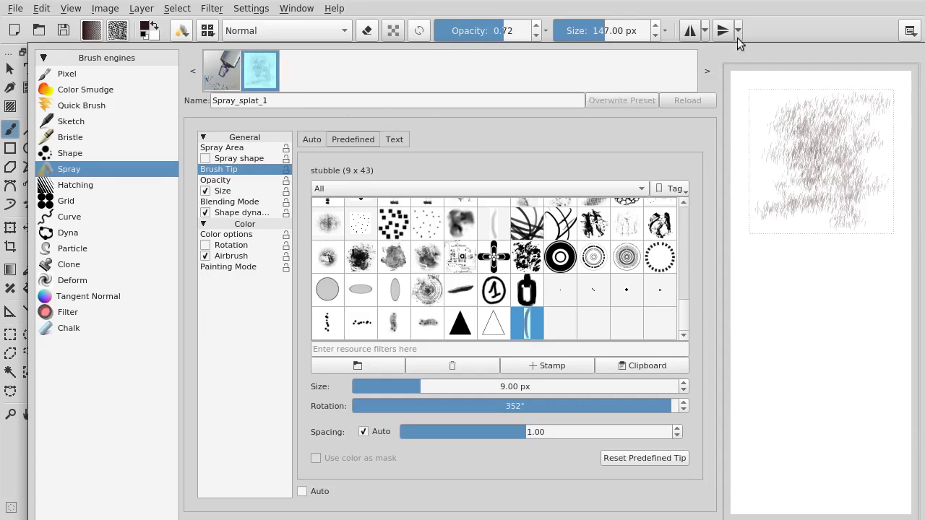
pyautogui.click(779, 22)
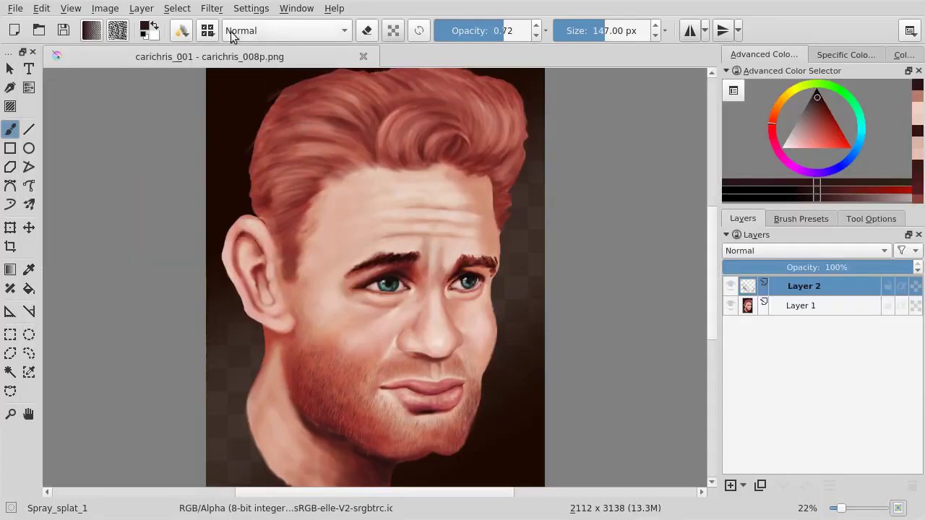
# Step: Check the brush presets list for the new Spray_splat_1 preset, then bring its settings back up
pyautogui.click(208, 32)
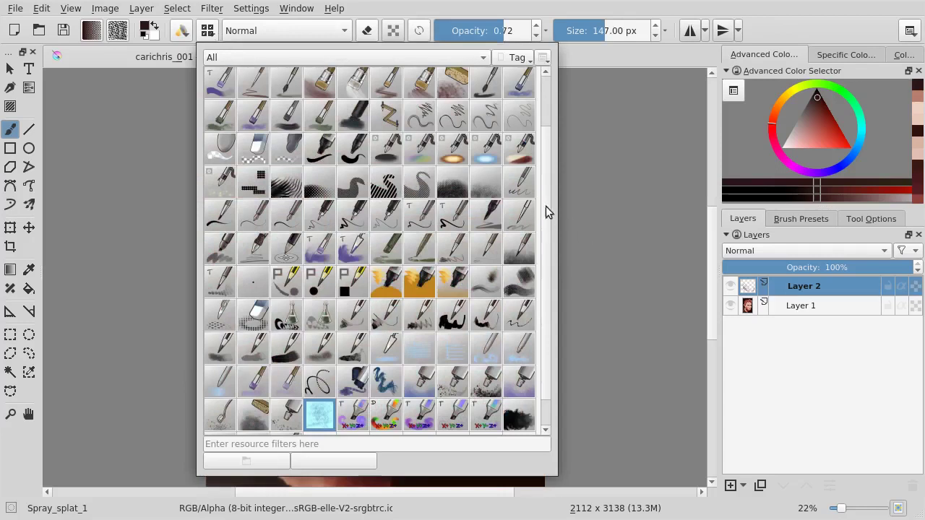
pyautogui.scroll(-1, 539, 237)
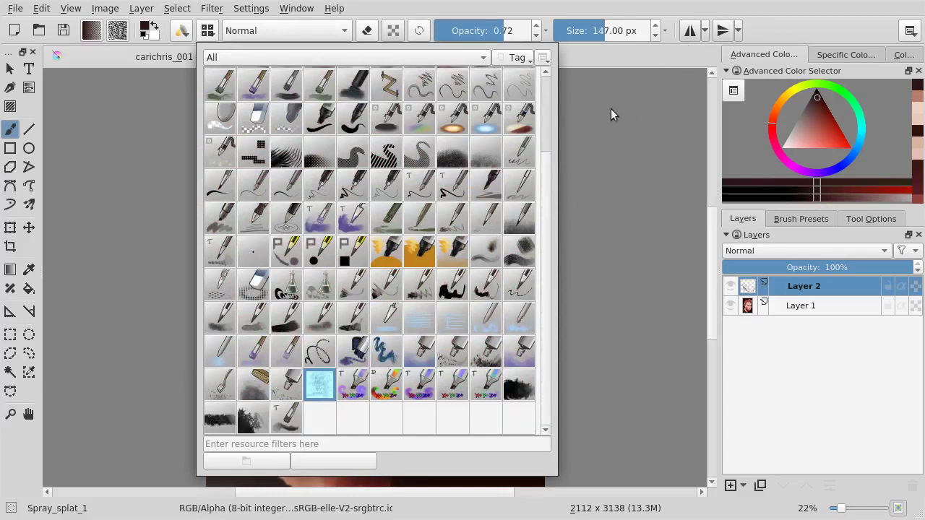
pyautogui.click(183, 34)
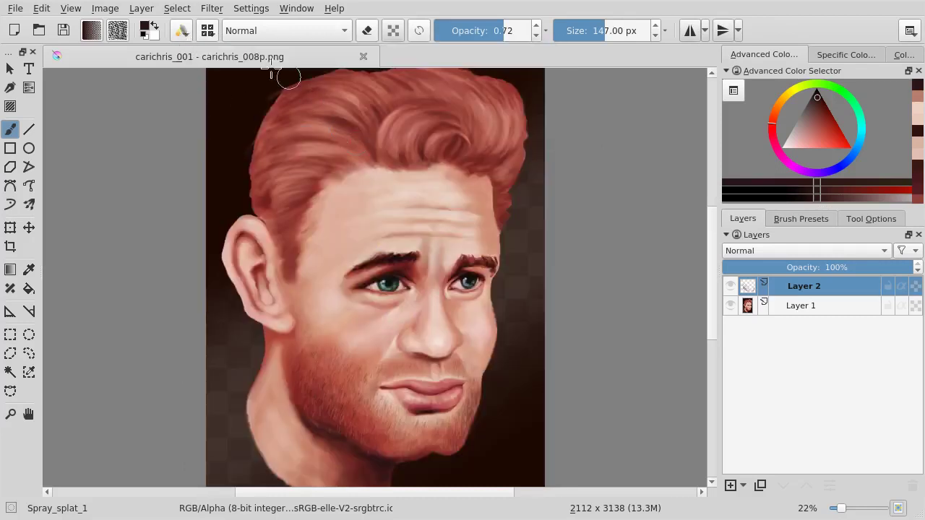
pyautogui.click(184, 33)
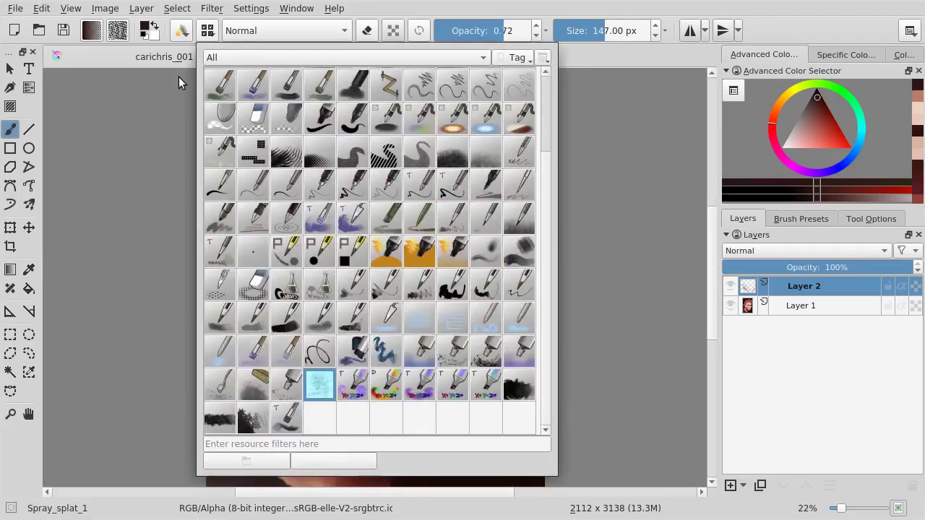
pyautogui.click(184, 33)
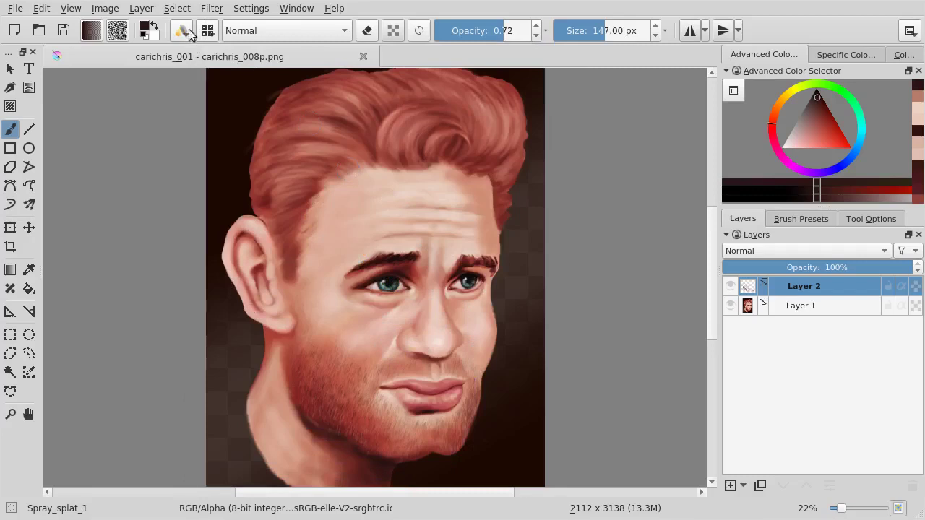
pyautogui.click(182, 30)
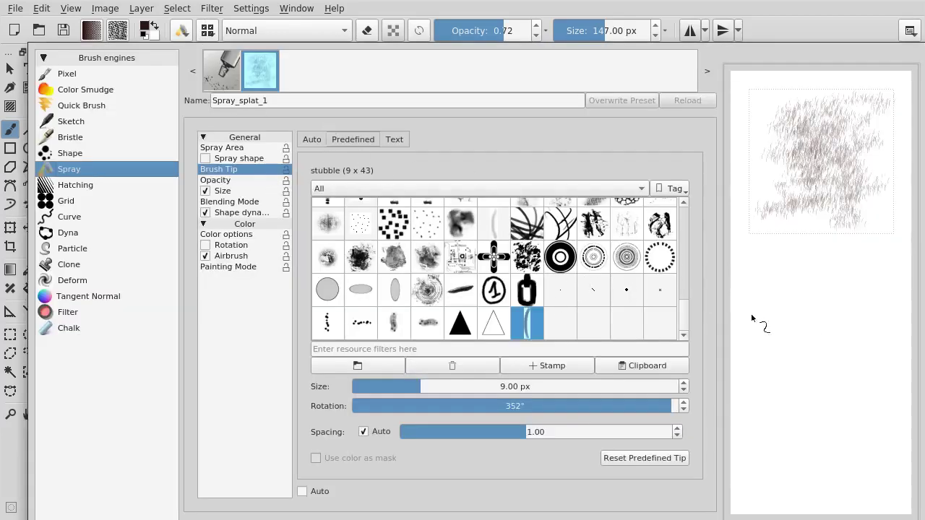
# Step: Test the spray brush, then raise the brush tip size to 52.03 px and paint test strokes
pyautogui.click(247, 148)
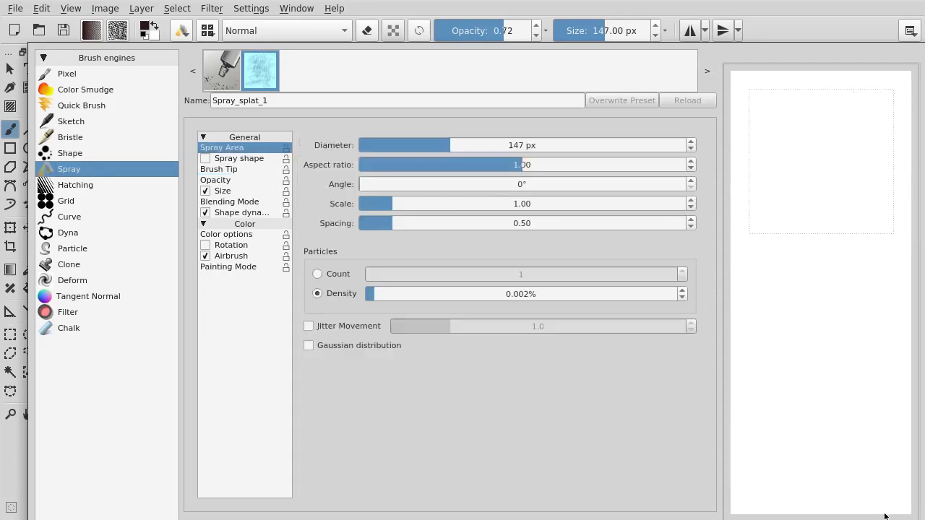
pyautogui.moveTo(857, 380); pyautogui.dragTo(807, 378)
pyautogui.moveTo(812, 347); pyautogui.dragTo(882, 282)
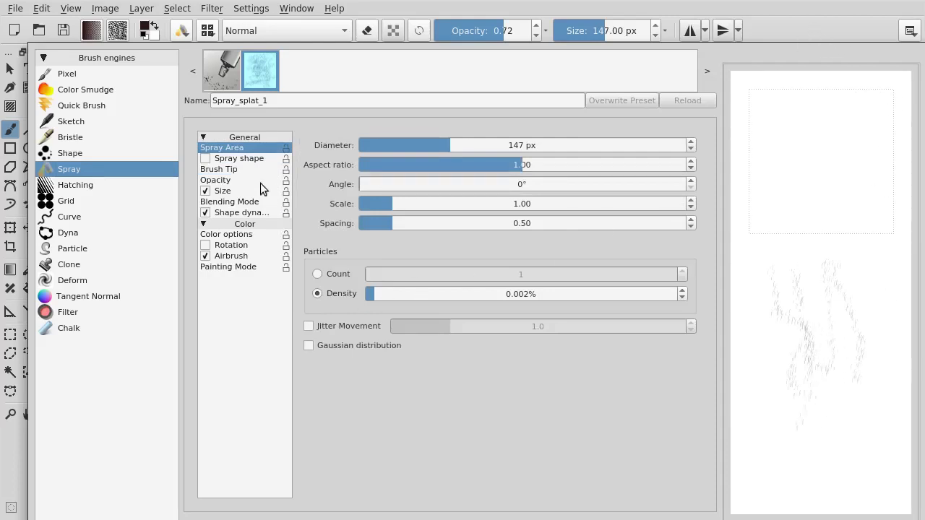
pyautogui.click(247, 168)
pyautogui.click(472, 389)
pyautogui.click(473, 388)
pyautogui.moveTo(788, 228); pyautogui.dragTo(781, 378)
pyautogui.moveTo(824, 199); pyautogui.dragTo(809, 361)
pyautogui.moveTo(862, 235)
pyautogui.mouseDown()
pyautogui.moveTo(872, 309)
pyautogui.moveTo(843, 419)
pyautogui.mouseUp()
pyautogui.moveTo(765, 442)
pyautogui.mouseDown()
pyautogui.moveTo(860, 455)
pyautogui.moveTo(752, 402)
pyautogui.mouseUp()
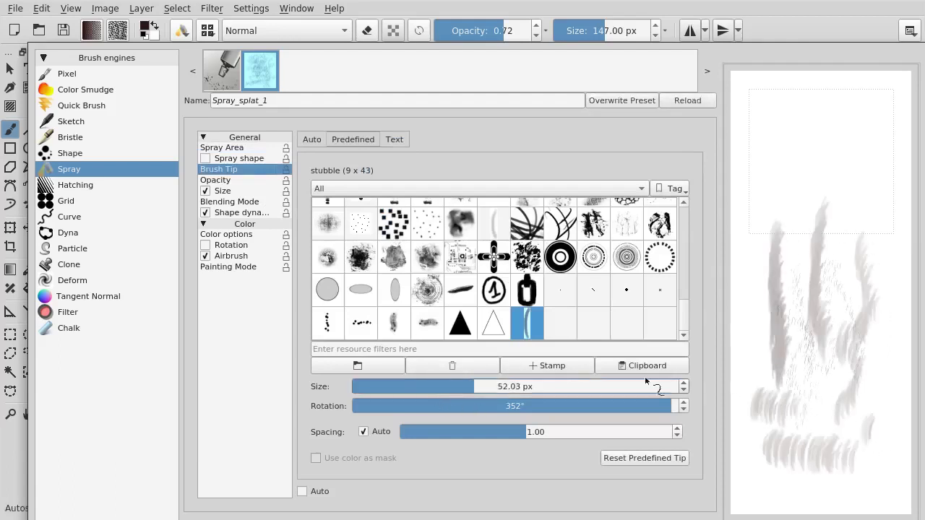
# Step: Reduce the brush tip size to 18.49 px and paint more test strokes on the scratchpad
pyautogui.click(809, 386)
pyautogui.moveTo(473, 388); pyautogui.dragTo(438, 388)
pyautogui.moveTo(812, 133); pyautogui.dragTo(809, 182)
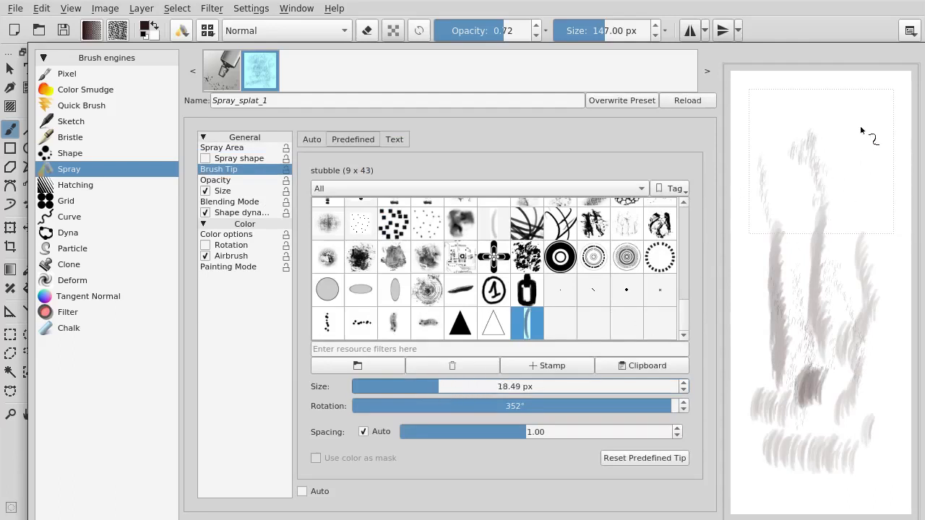
pyautogui.moveTo(860, 125); pyautogui.dragTo(857, 246)
pyautogui.moveTo(887, 468); pyautogui.dragTo(762, 496)
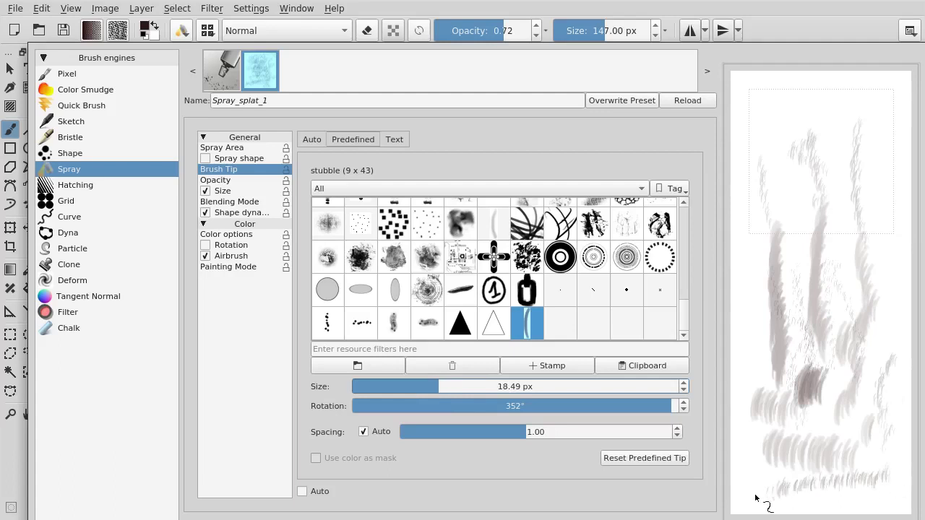
pyautogui.moveTo(737, 354); pyautogui.dragTo(788, 352)
pyautogui.moveTo(736, 263); pyautogui.dragTo(759, 335)
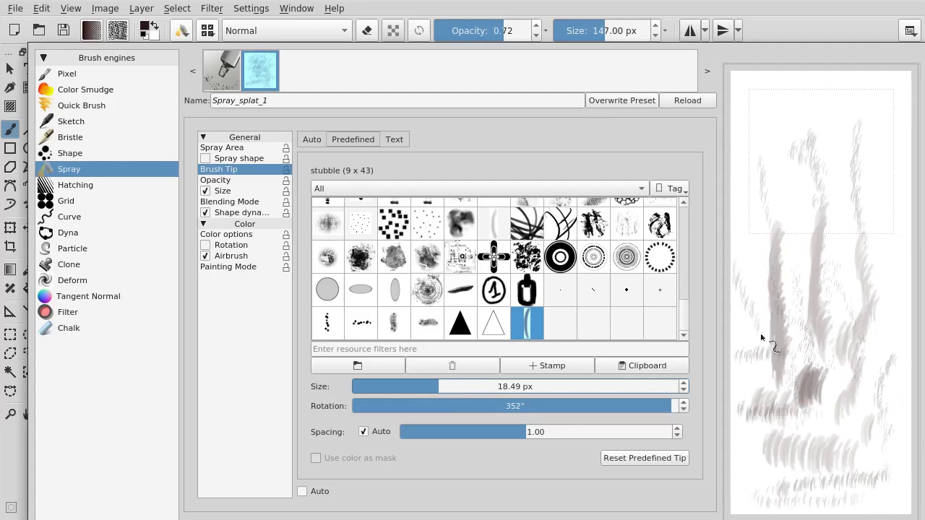
# Step: Turn on Jitter Movement in Spray Area and test it on a cleared scratchpad
pyautogui.click(253, 148)
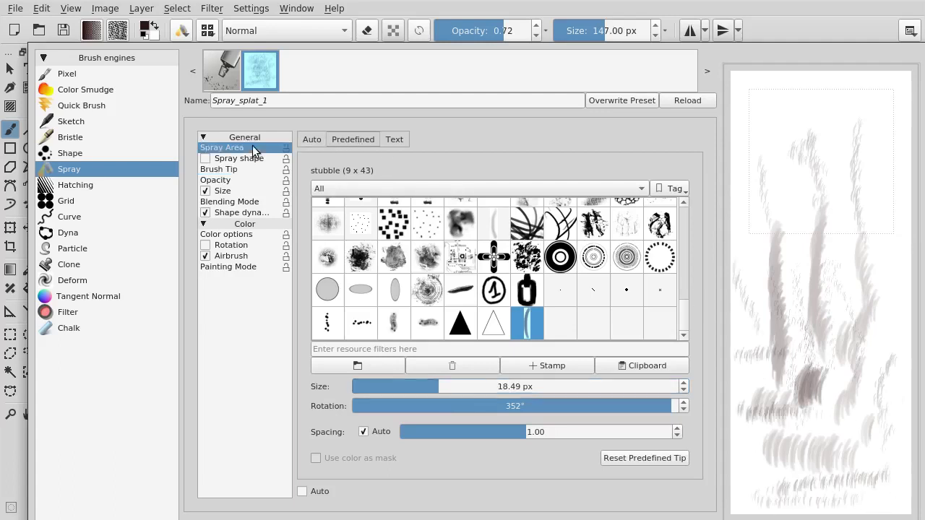
pyautogui.click(319, 329)
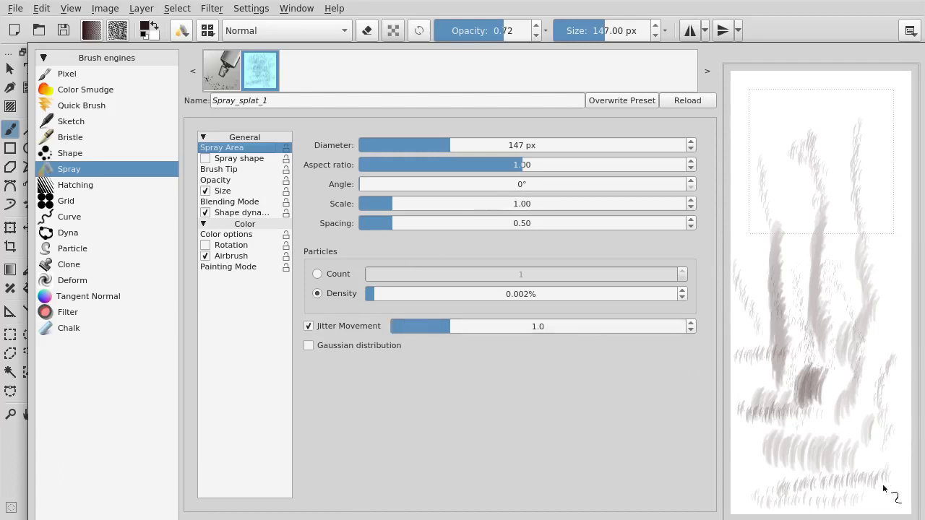
pyautogui.click(873, 516)
pyautogui.moveTo(761, 366); pyautogui.dragTo(847, 363)
pyautogui.moveTo(812, 446)
pyautogui.mouseDown()
pyautogui.moveTo(852, 375)
pyautogui.moveTo(853, 267)
pyautogui.mouseUp()
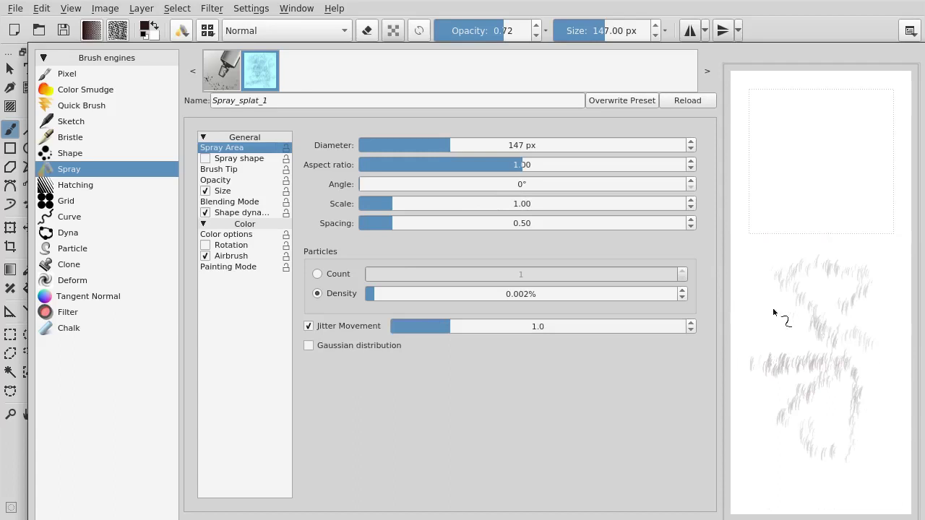
pyautogui.click(257, 169)
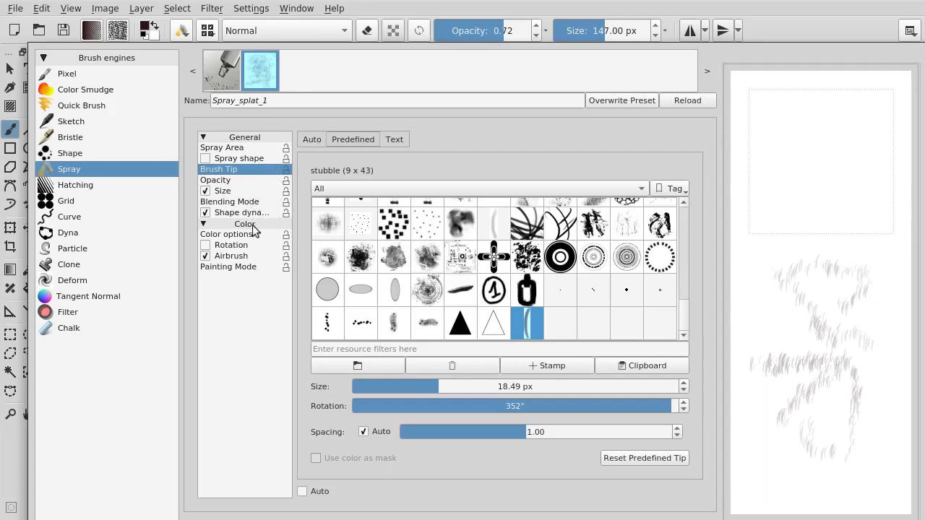
# Step: Shrink the spray diameter to 78 px and set the aspect ratio to 0.63, testing each change
pyautogui.click(246, 147)
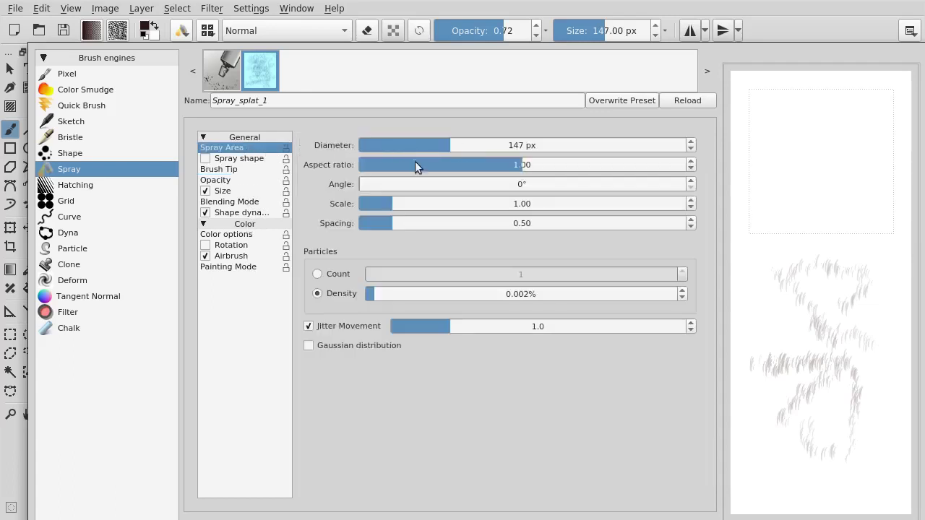
pyautogui.moveTo(447, 154); pyautogui.dragTo(418, 150)
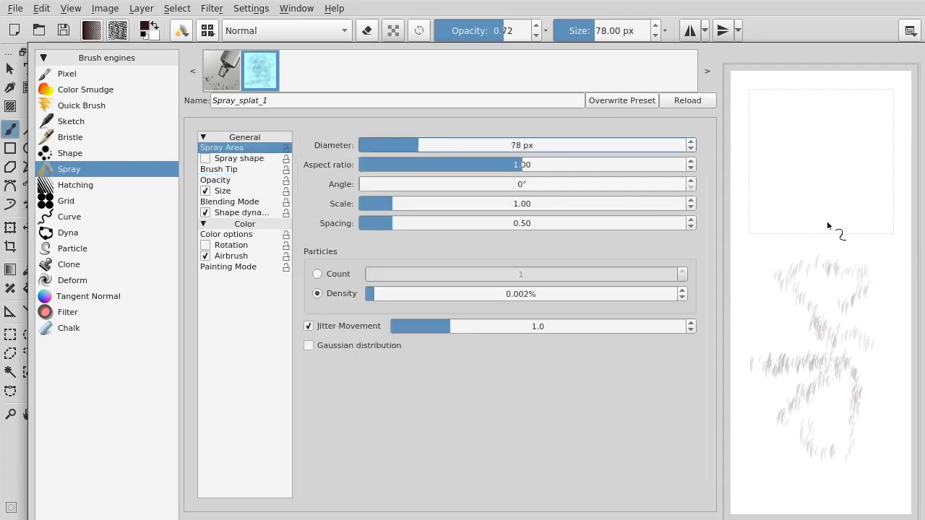
pyautogui.moveTo(843, 246); pyautogui.dragTo(829, 135)
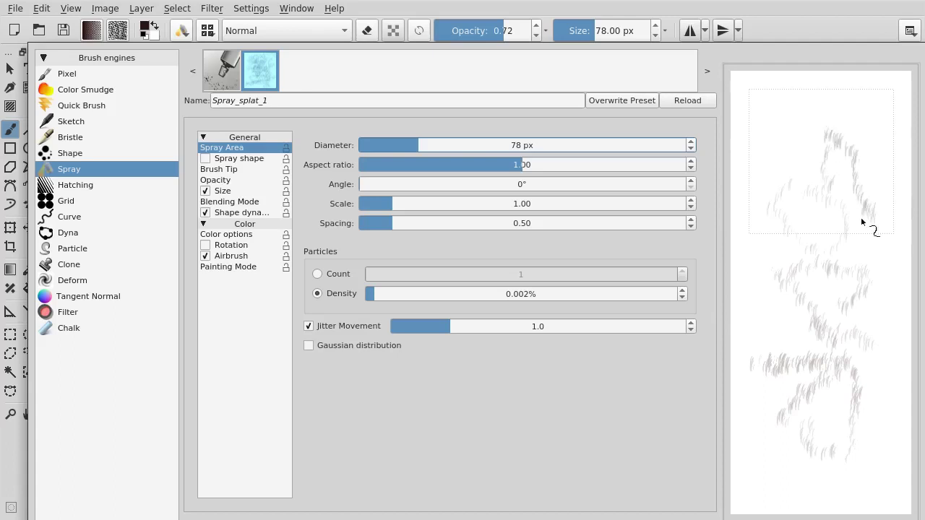
pyautogui.moveTo(478, 166); pyautogui.dragTo(462, 165)
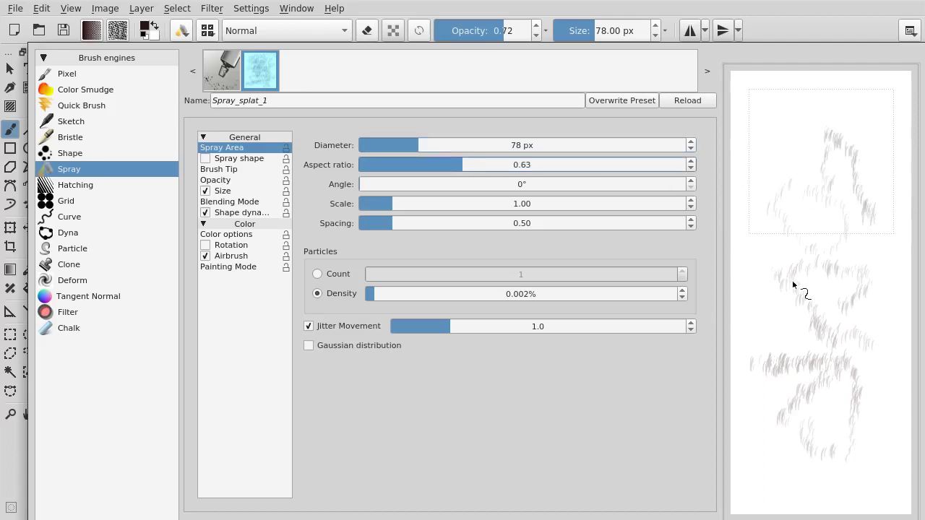
pyautogui.moveTo(766, 422); pyautogui.dragTo(883, 431)
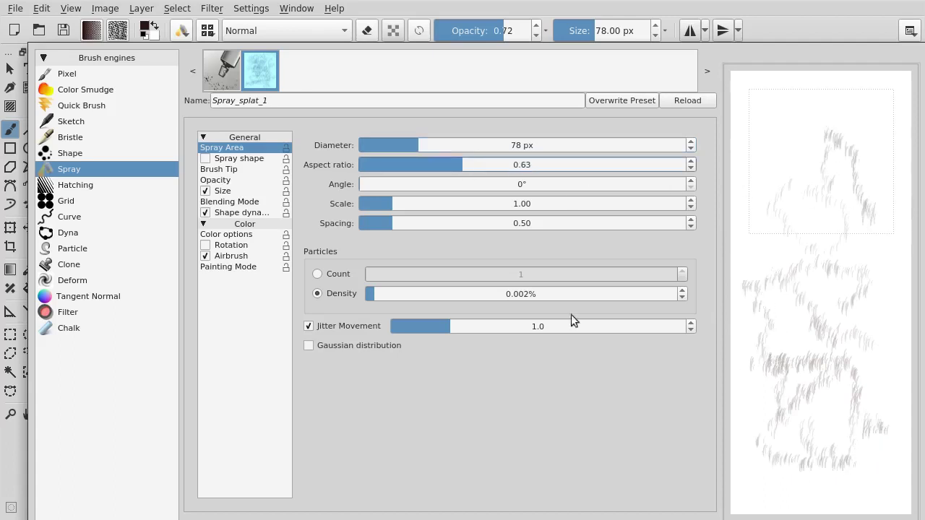
# Step: Raise the particle scale to 1.72, test it on the scratchpad, and close the editor
pyautogui.moveTo(399, 203); pyautogui.dragTo(416, 204)
pyautogui.moveTo(813, 105); pyautogui.dragTo(805, 127)
pyautogui.moveTo(868, 354)
pyautogui.mouseDown()
pyautogui.moveTo(814, 445)
pyautogui.moveTo(801, 370)
pyautogui.moveTo(838, 314)
pyautogui.mouseUp()
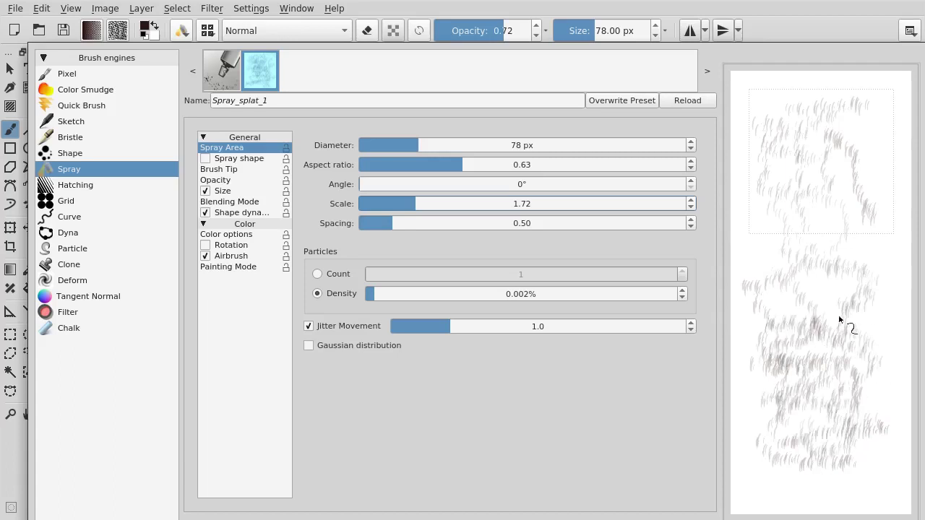
pyautogui.moveTo(798, 271)
pyautogui.mouseDown()
pyautogui.moveTo(863, 251)
pyautogui.moveTo(822, 434)
pyautogui.moveTo(868, 510)
pyautogui.mouseUp()
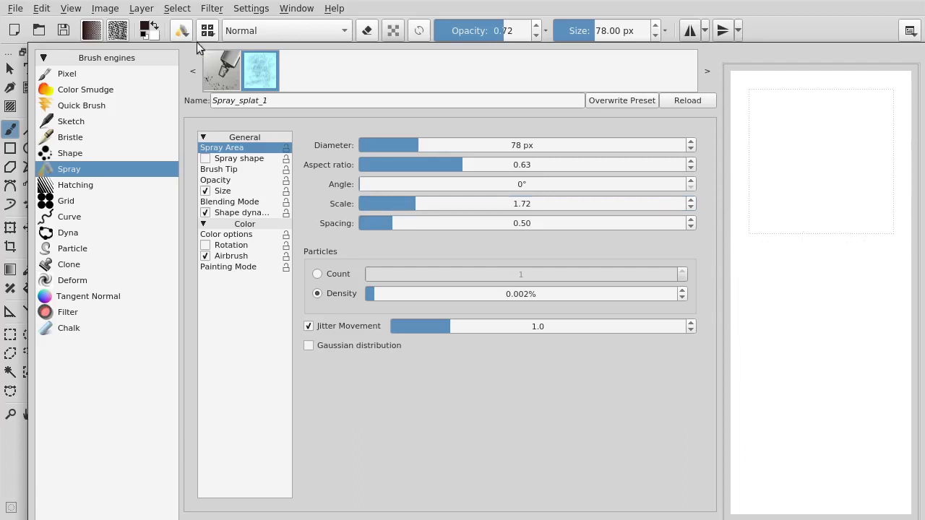
pyautogui.click(801, 34)
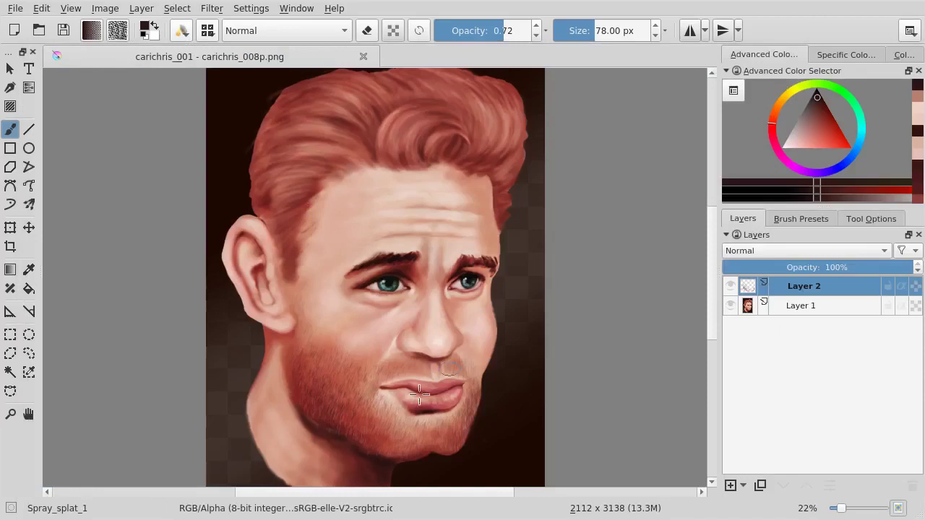